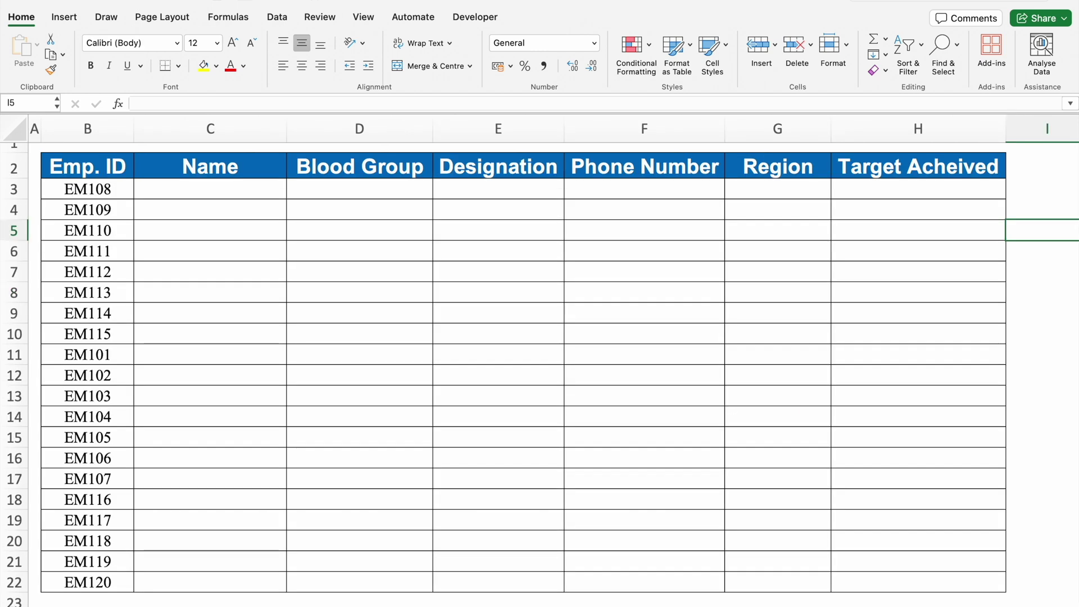
Start a VLOOKUP formula in C3 with B3 as the lookup value, pointing its table array at the VLookup Small Data sheet
left_click(205, 196)
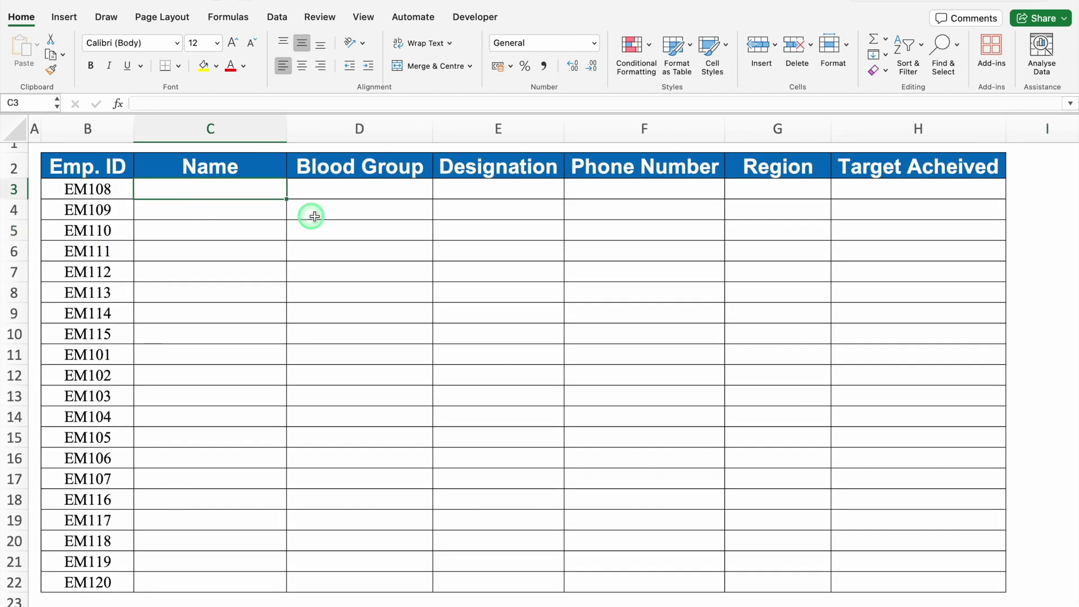
type("=")
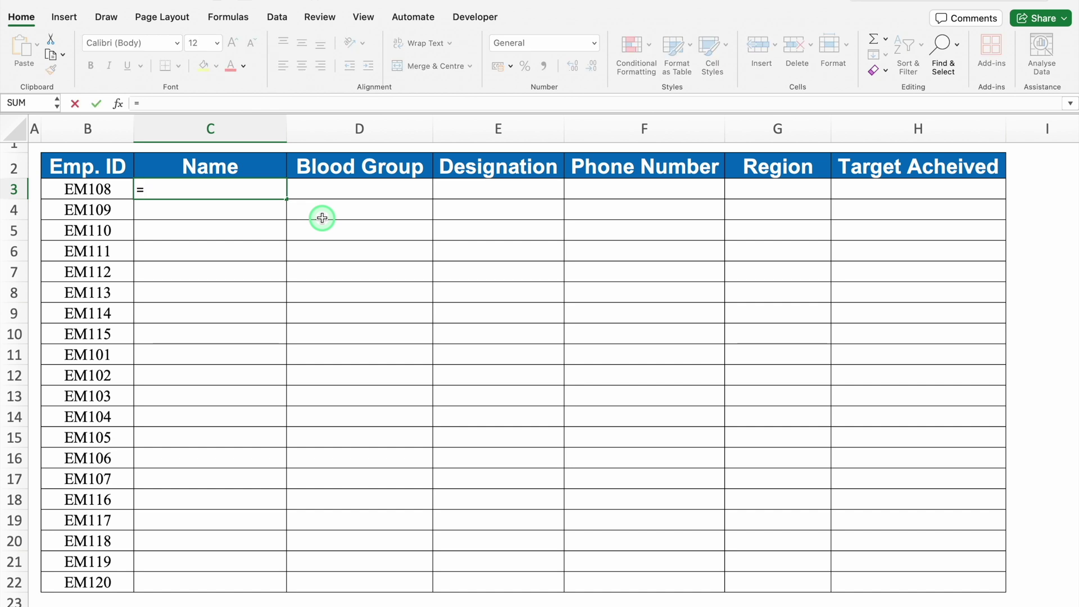
type("vl")
double_click(191, 219)
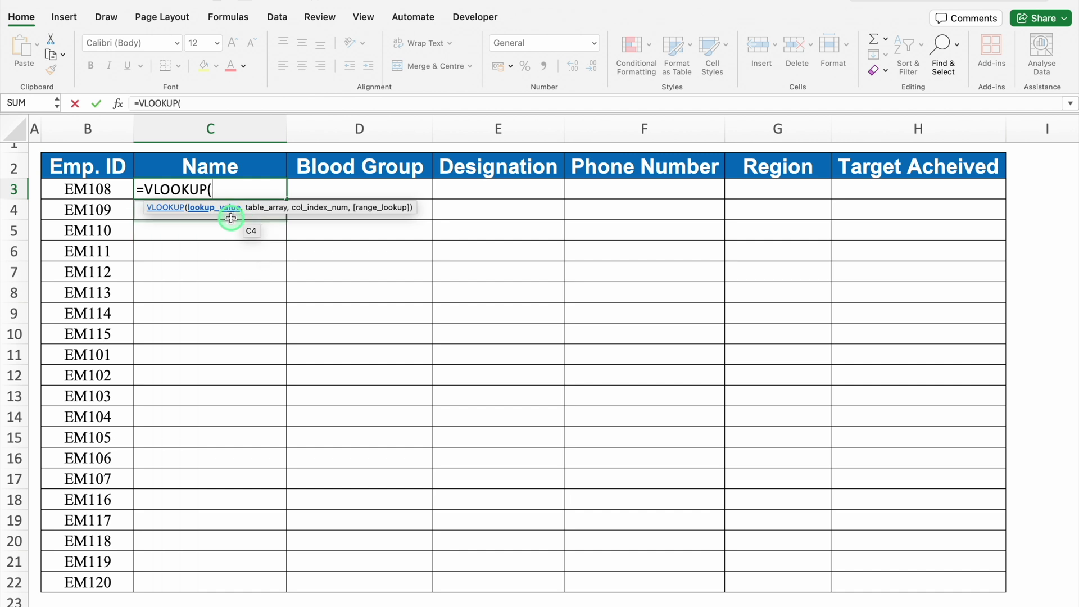
left_click(111, 192)
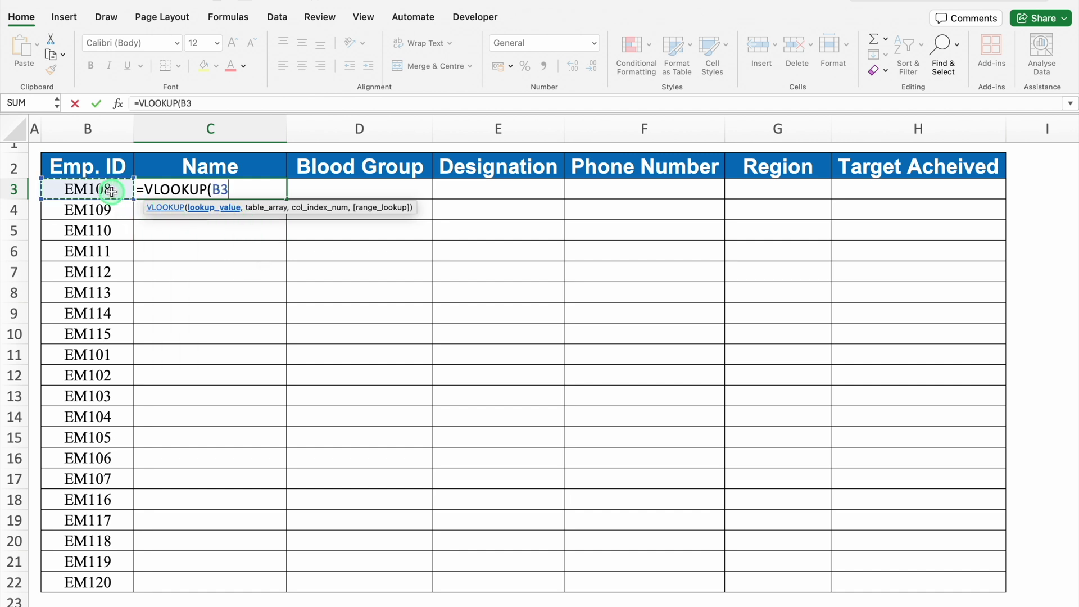
type(",")
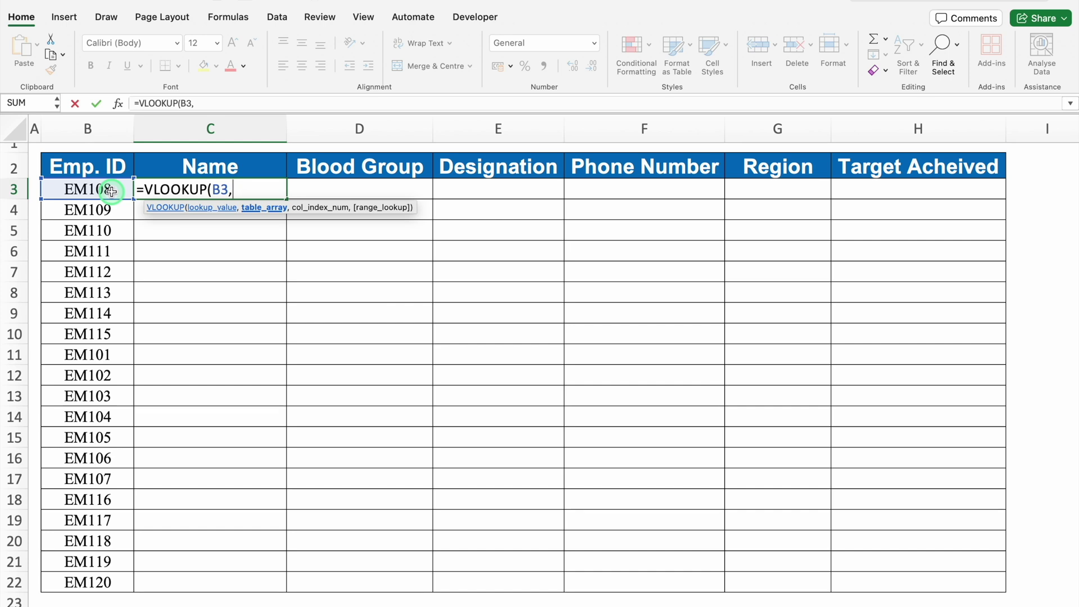
left_click(112, 605)
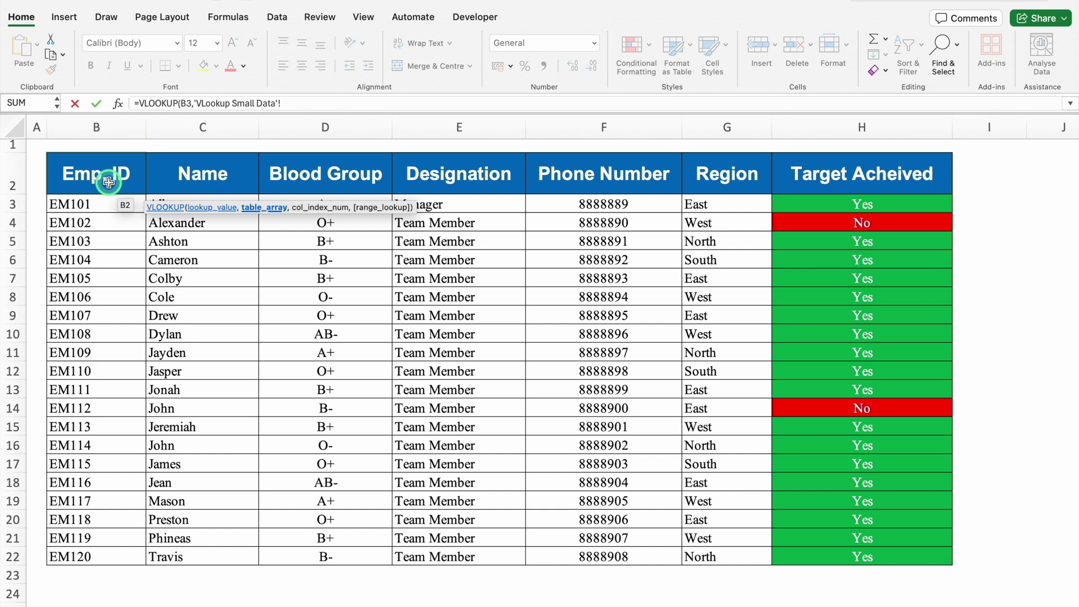
left_click_drag(109, 180, 539, 187)
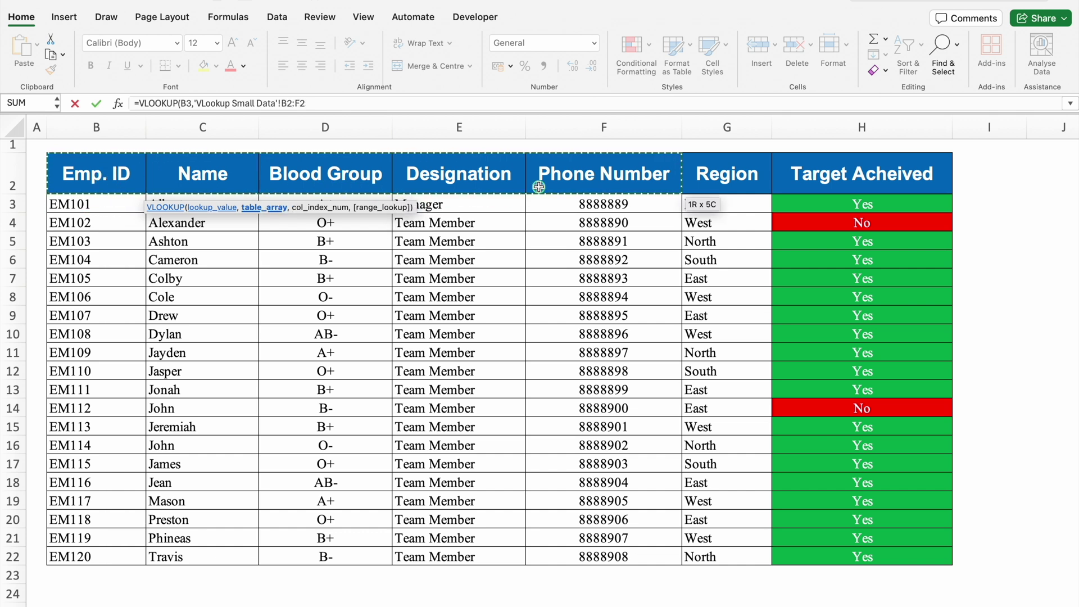
left_click(112, 209)
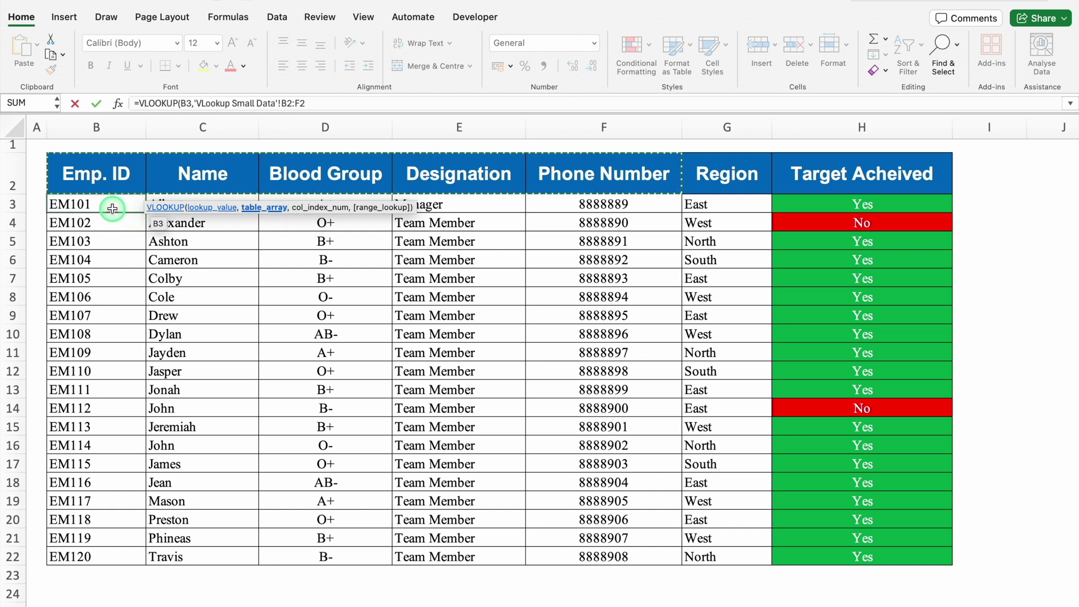
left_click_drag(112, 207, 694, 241)
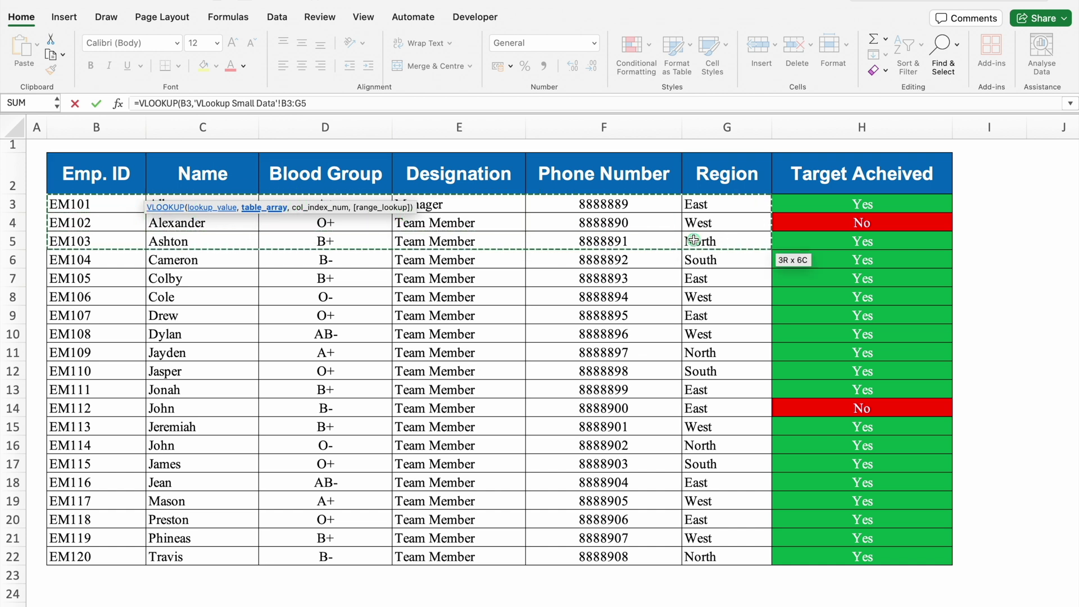
left_click(374, 236)
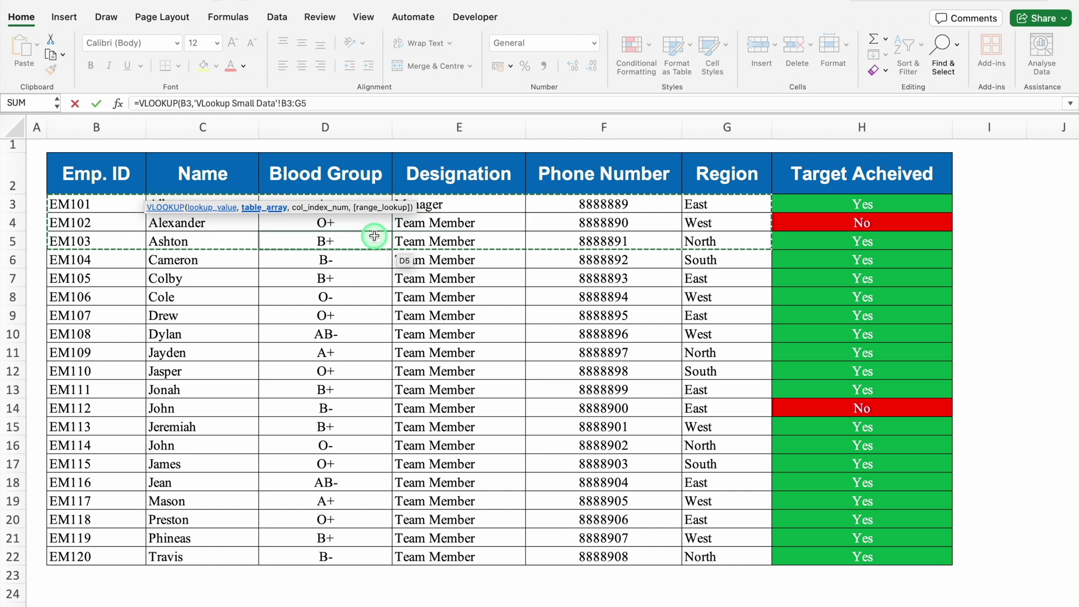
Complete the C3 formula with absolute columns $B:$H as the table array, column index 2 and 0 for an exact match
left_click(106, 129)
left_click_drag(105, 129, 800, 137)
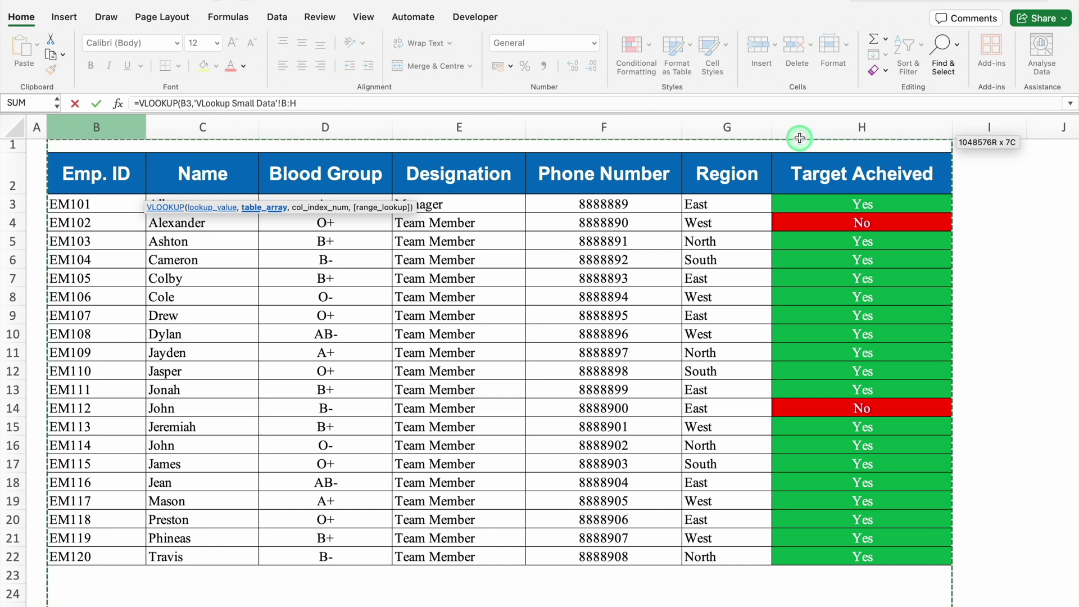
key("F4")
type(",")
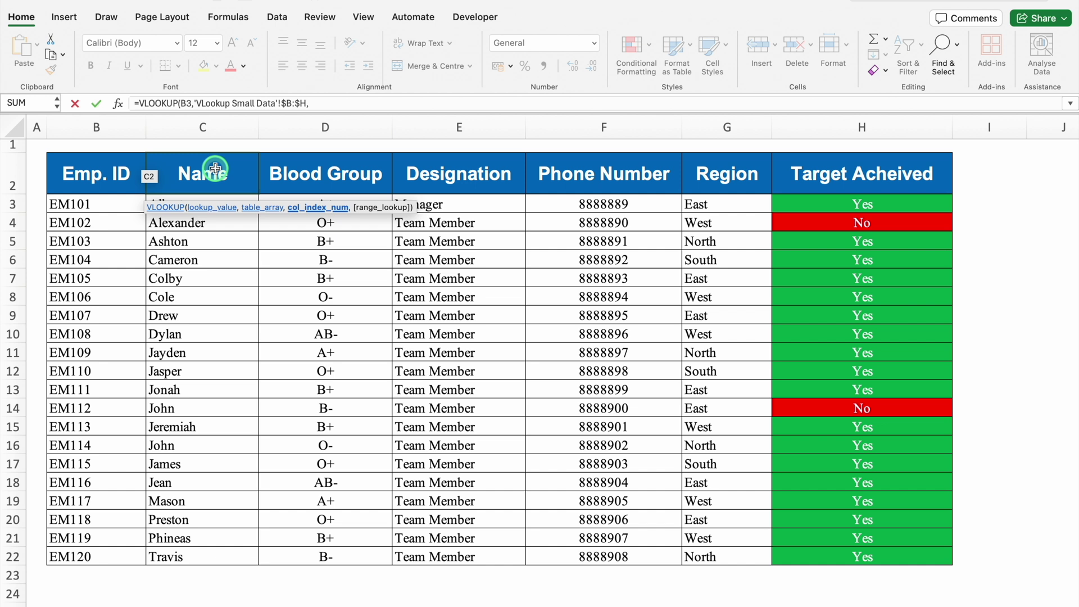
type("2,0")
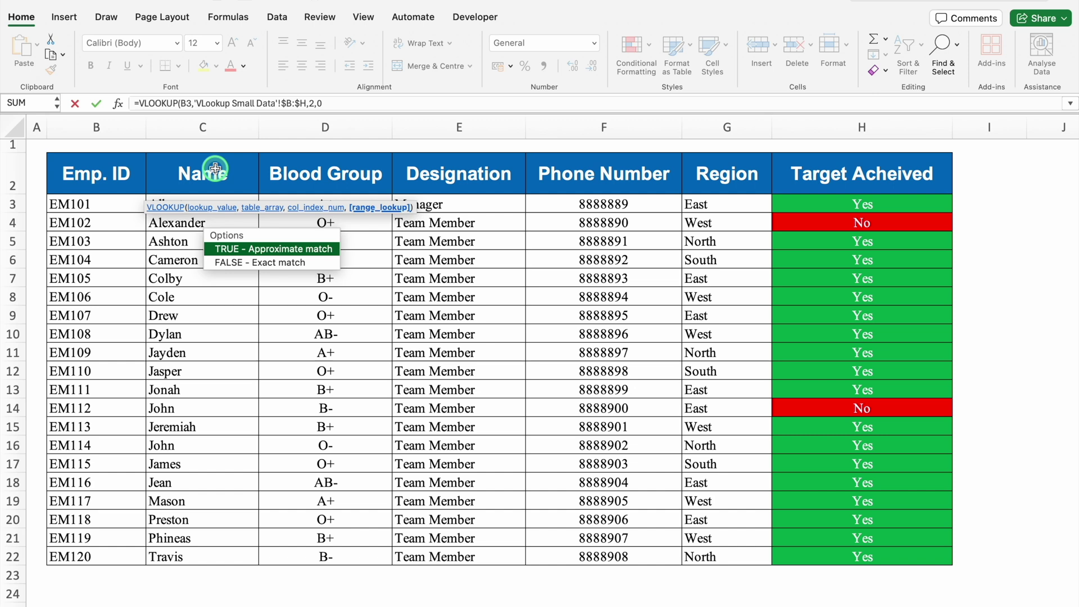
type(")")
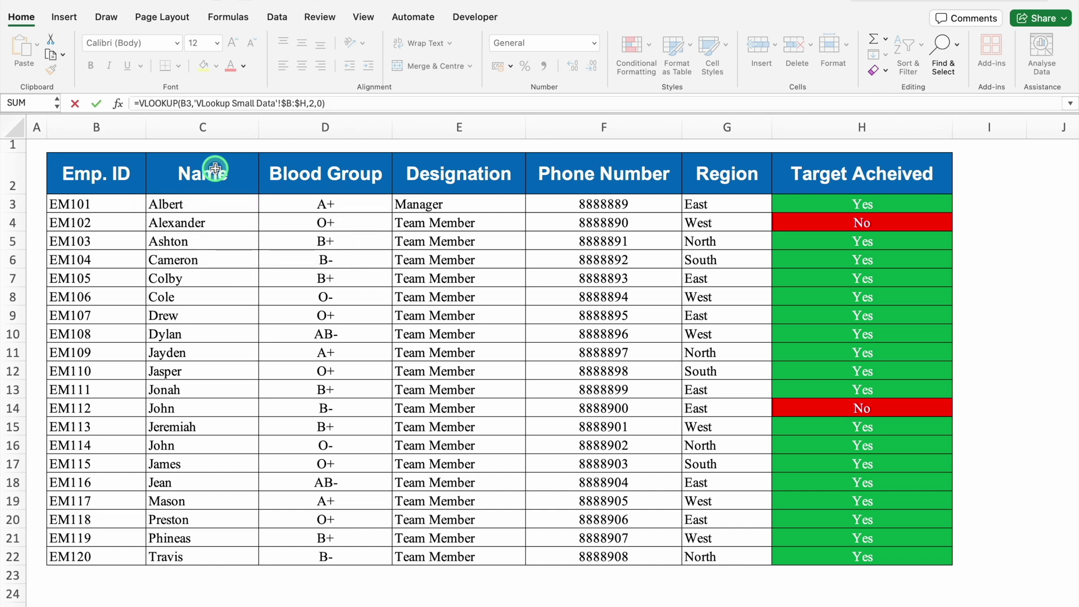
key("Return")
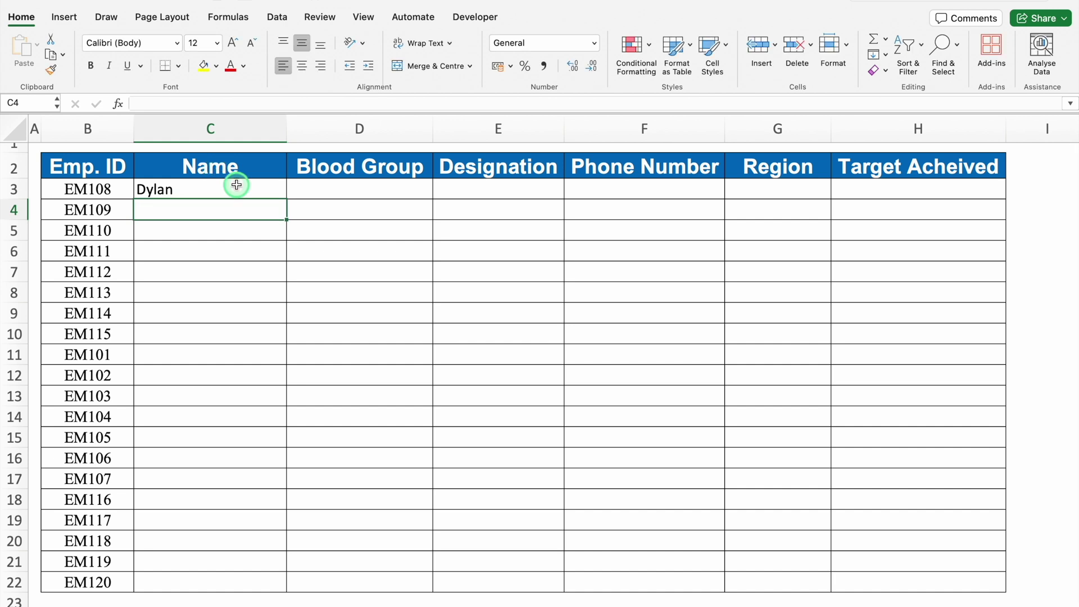
Fill the VLOOKUP formula from C3 down the Name column to row 22
left_click(236, 185)
left_click(115, 188)
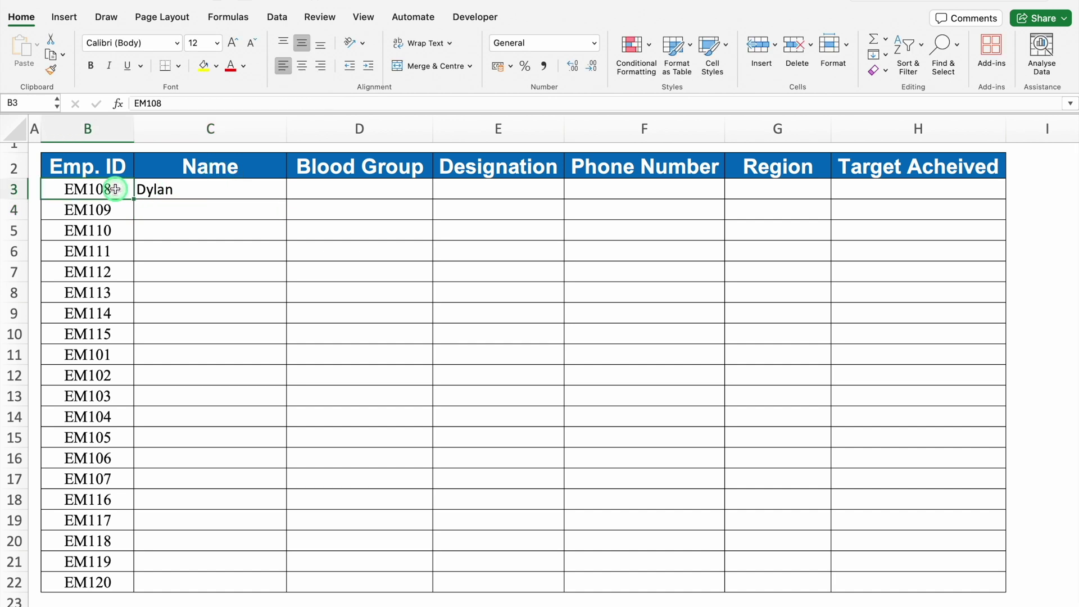
left_click(206, 189)
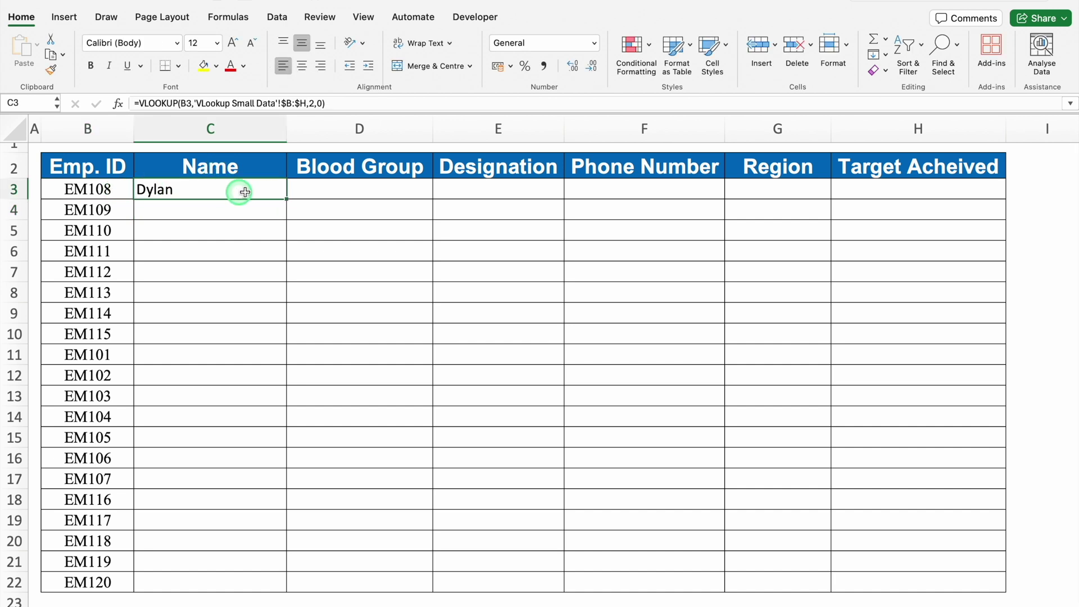
double_click(282, 199)
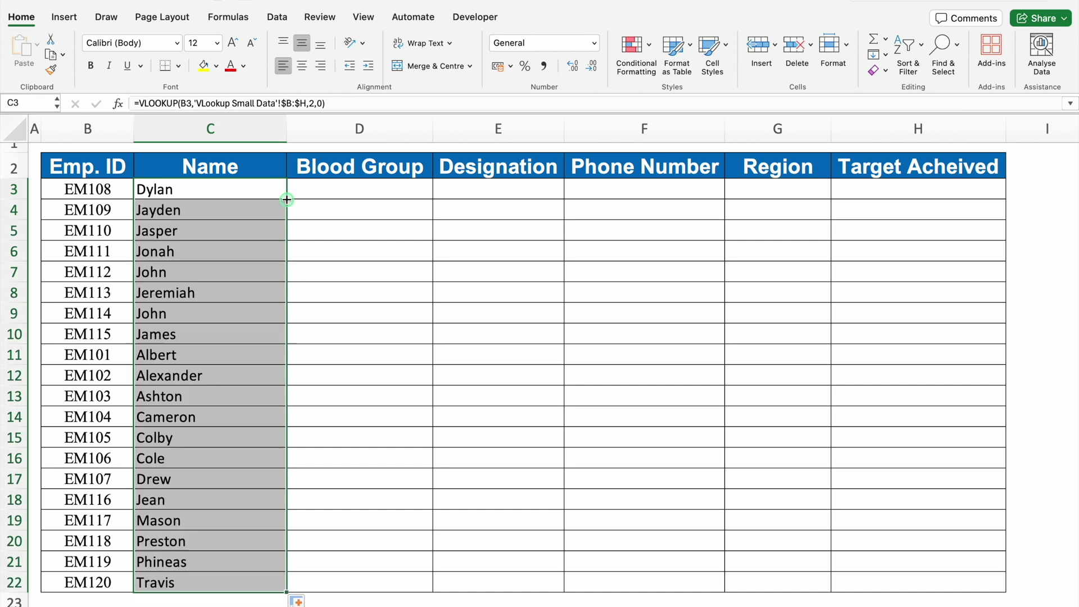
Try to copy the C3 formula with its relative B3 lookup value across row 3 to F3
left_click(244, 197)
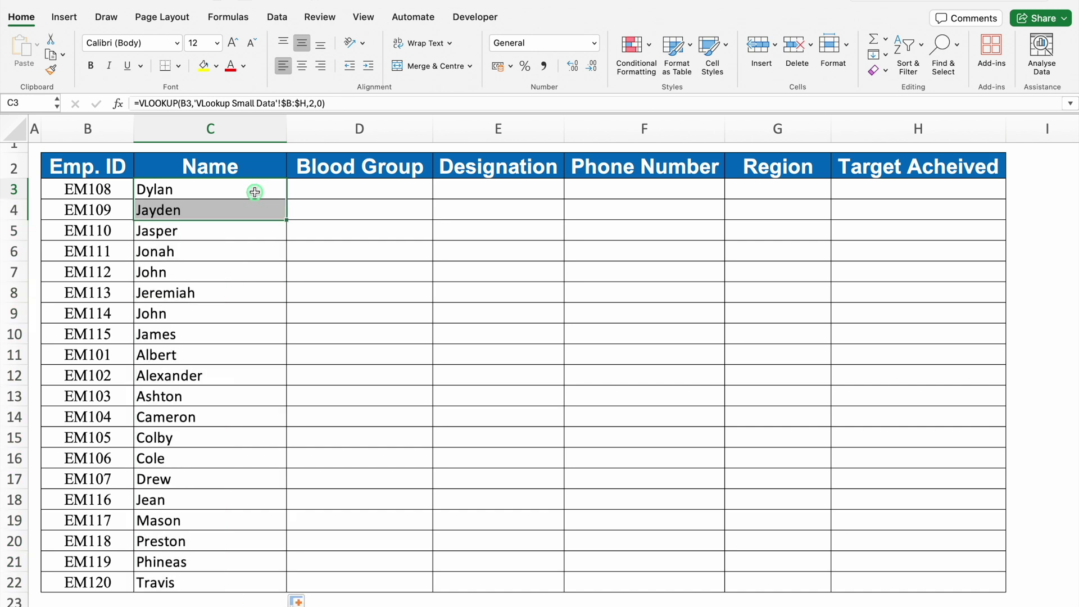
left_click_drag(302, 200, 683, 200)
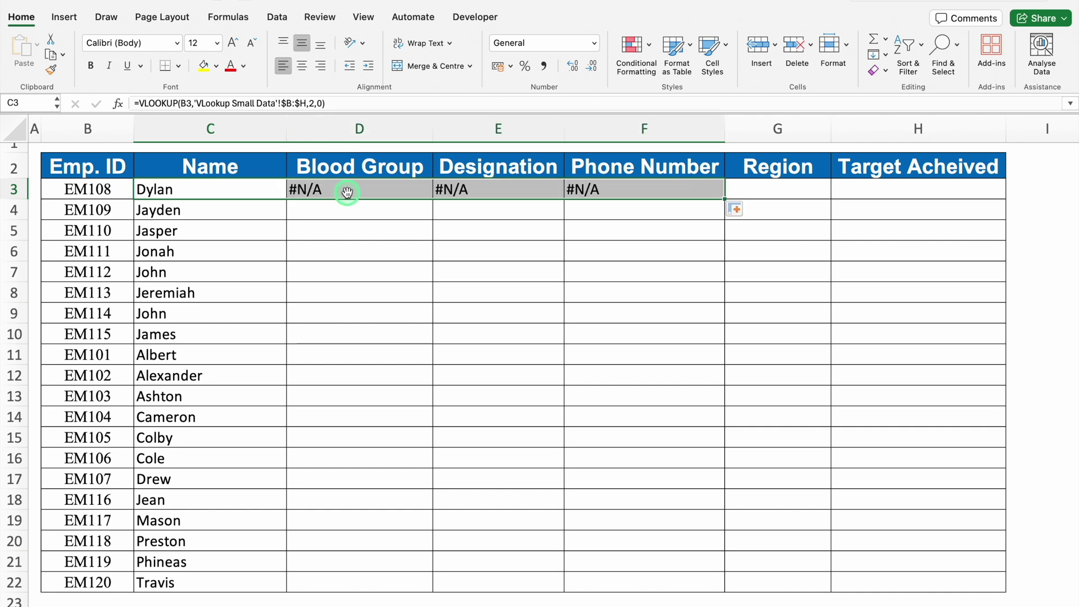
left_click(347, 192)
left_click(241, 190)
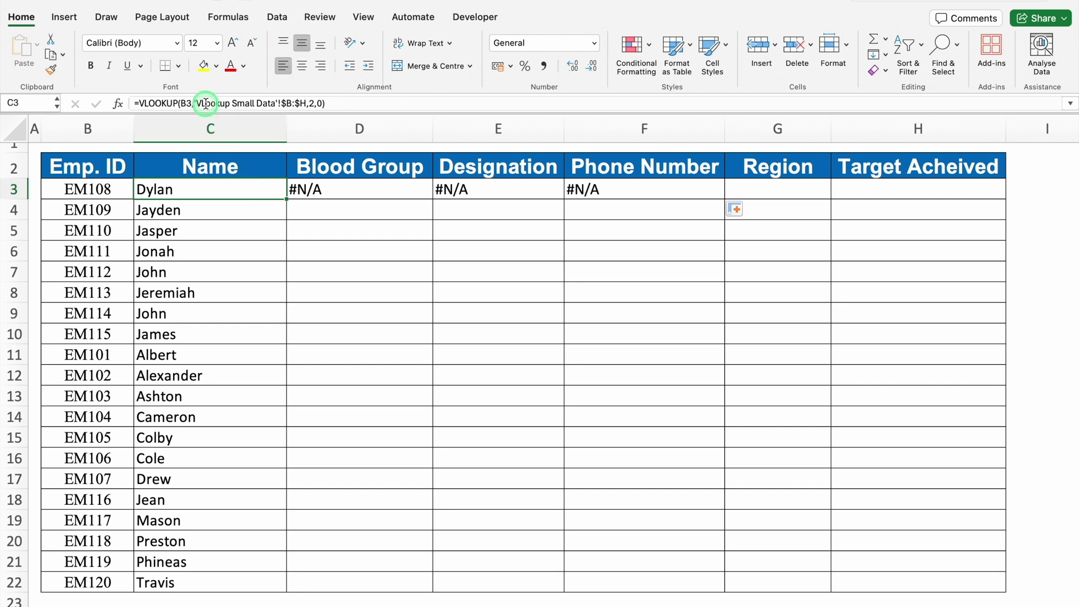
left_click(109, 185)
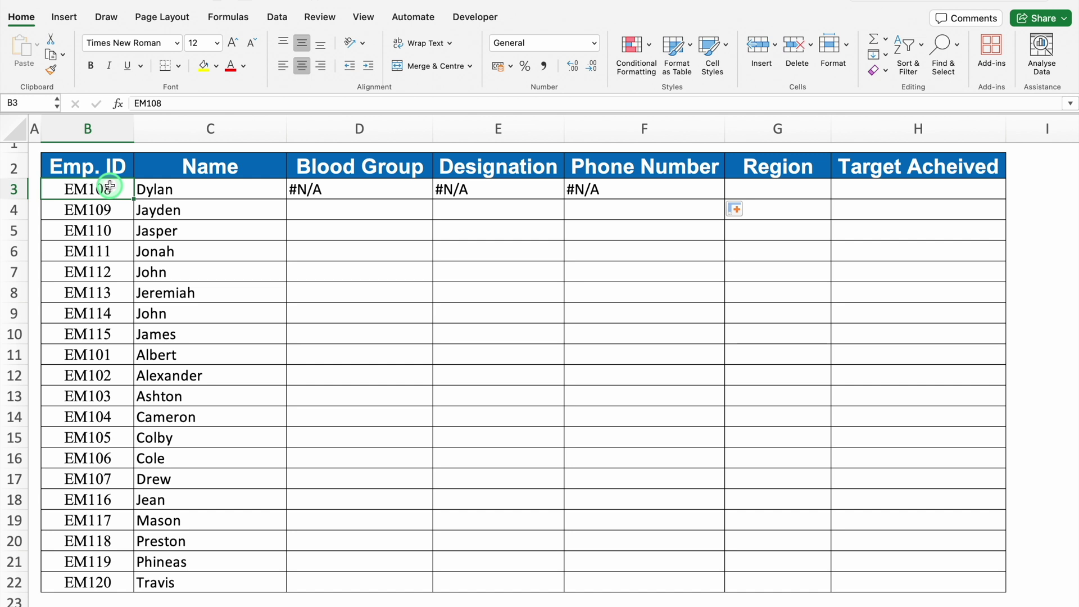
Lock the lookup value's column in the C3 formula as $B3 and refill the formula down to C22
double_click(183, 192)
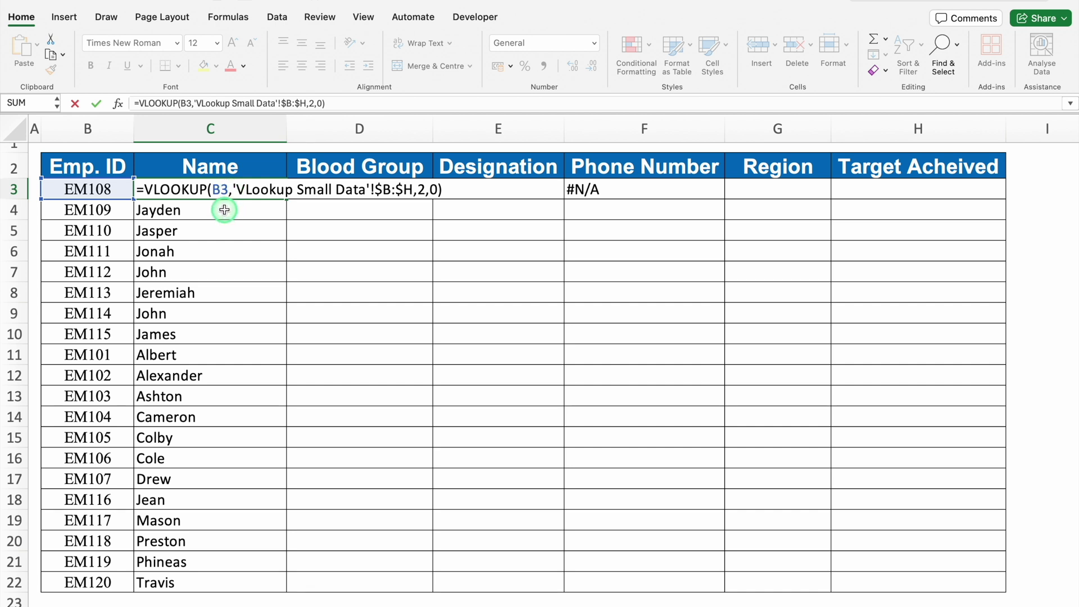
left_click(211, 190)
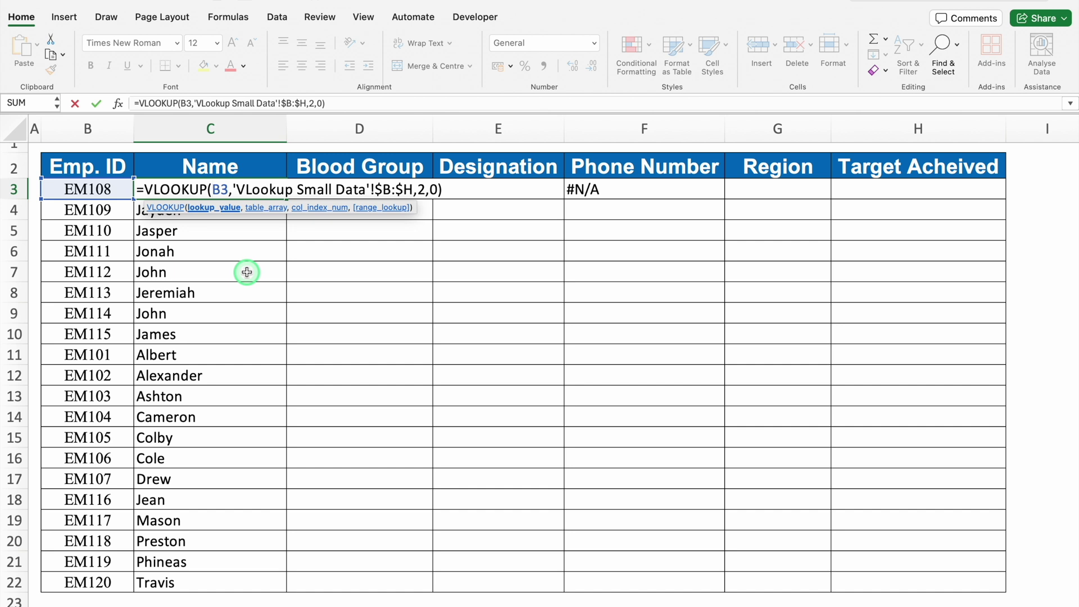
type("$")
key("Return")
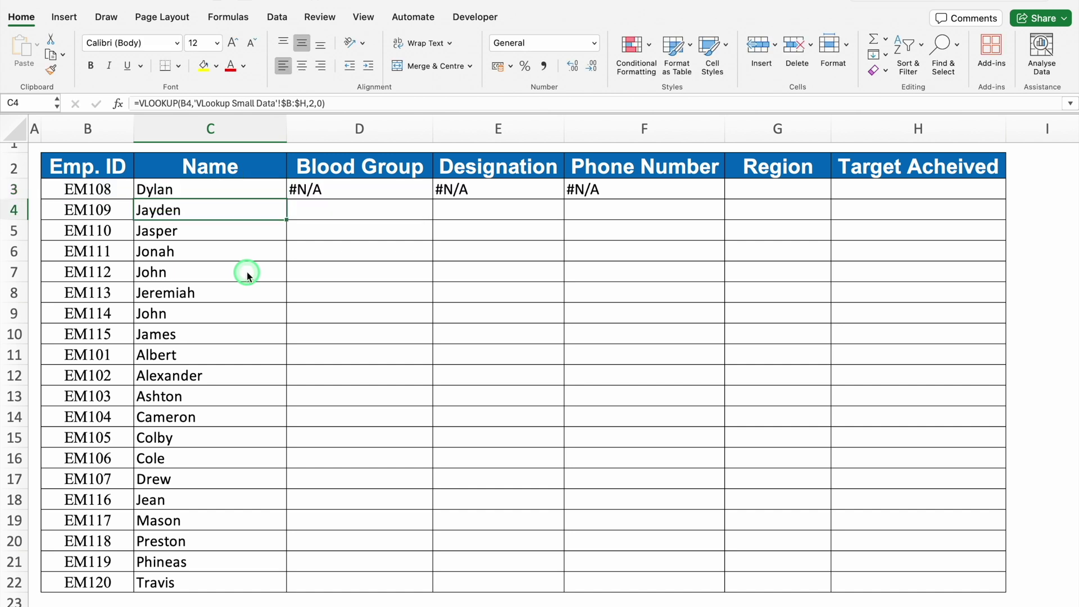
left_click(284, 196)
double_click(288, 199)
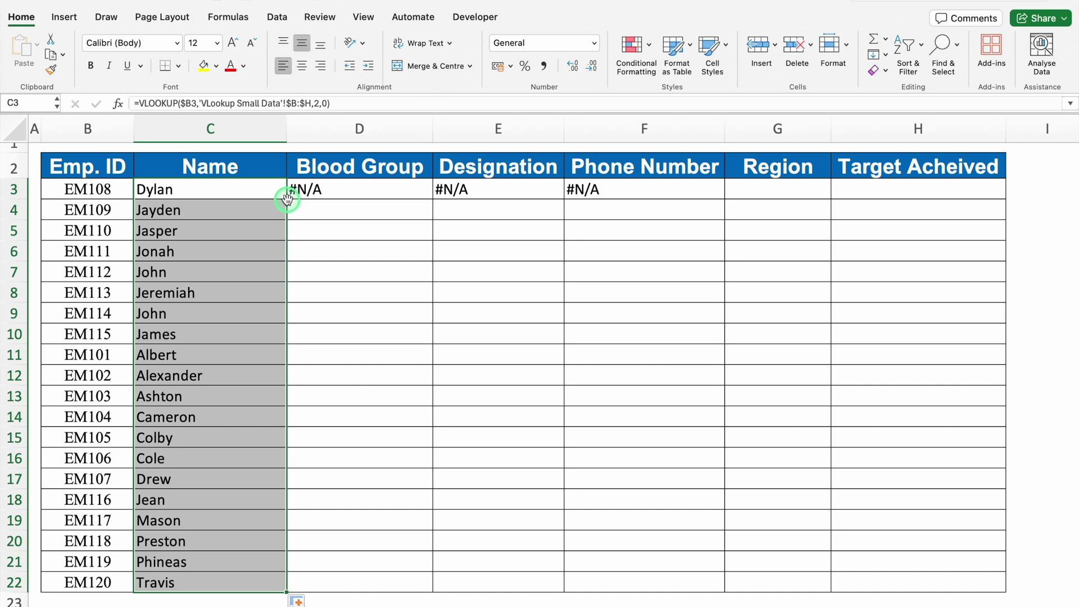
Copy the C3 formula across row 3 to F3 and review the copied formulas in the Blood Group and Designation cells
left_click(282, 194)
left_click_drag(286, 198, 646, 197)
left_click(329, 191)
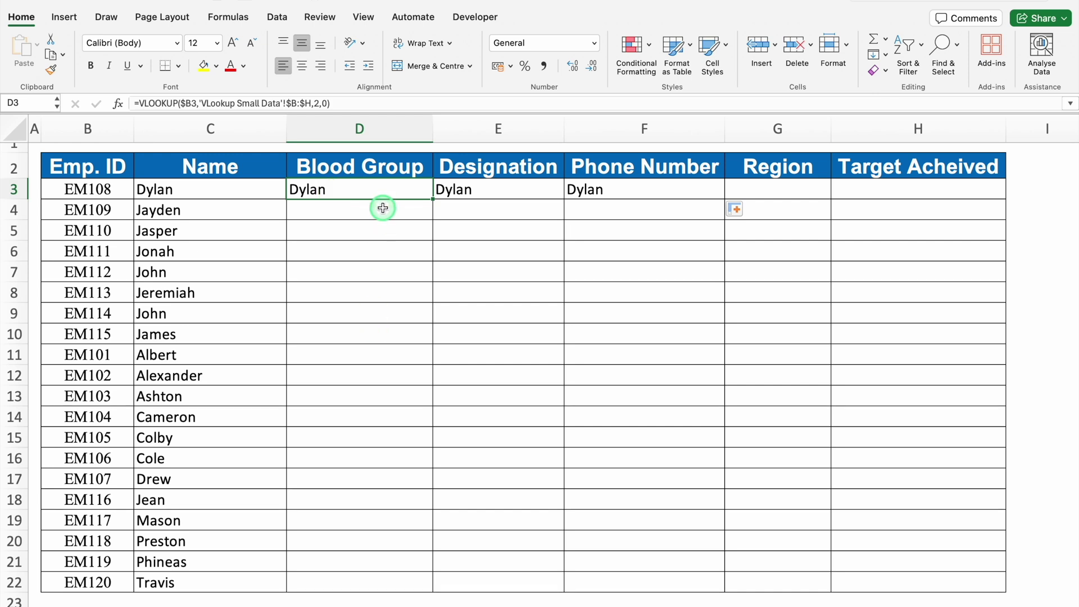
left_click(243, 190)
left_click(325, 190)
left_click(455, 185)
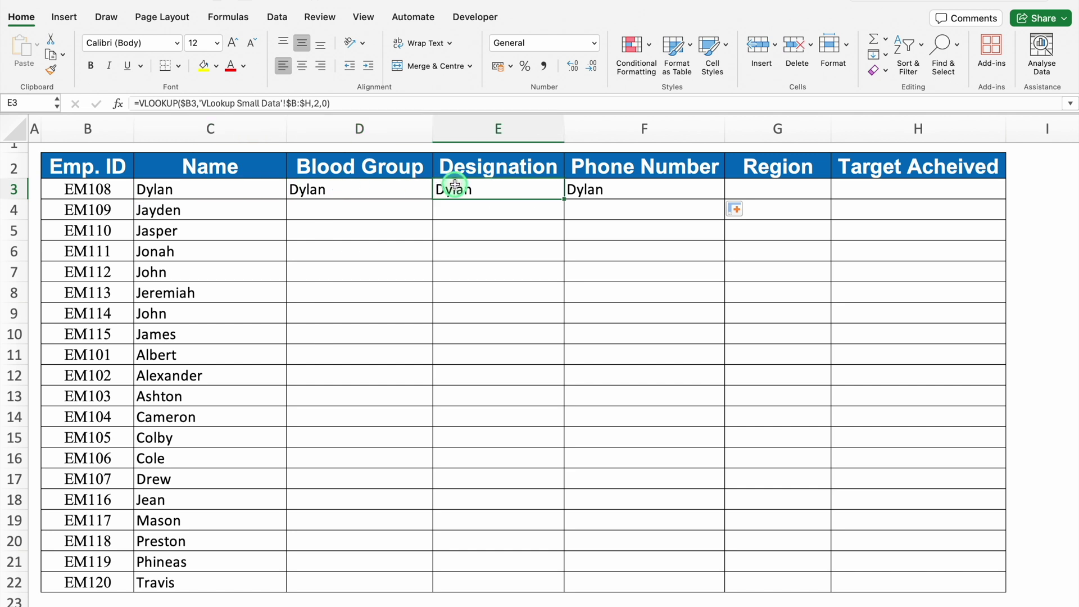
left_click(246, 193)
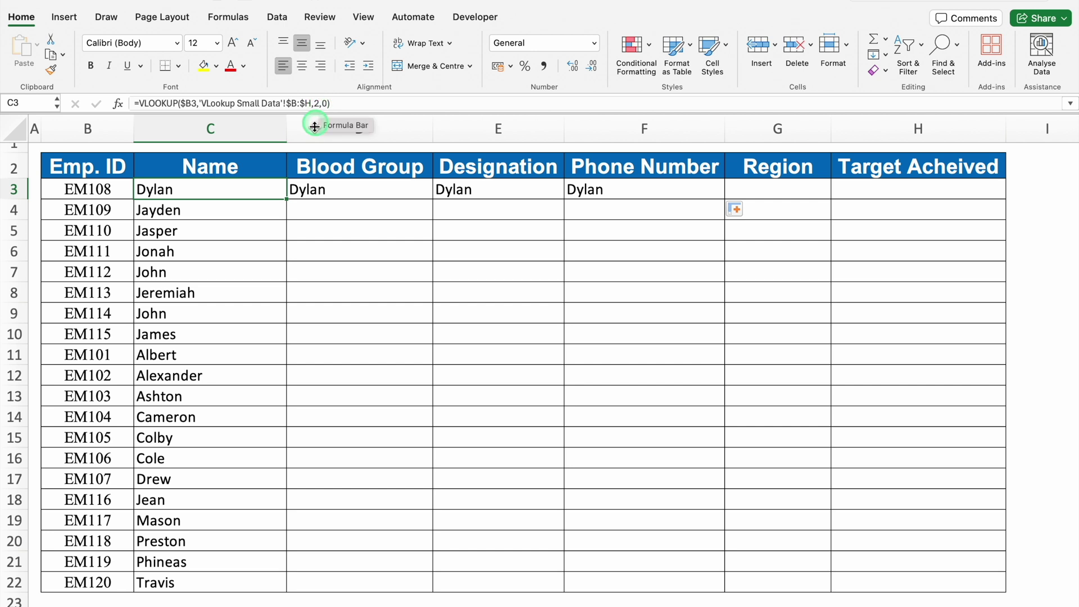
Set the column index of the Blood Group formula in D3 to 3
left_click(344, 185)
left_click(325, 104)
key("BackSpace")
type("3")
key("Return")
Set the column index of the Designation formula in E3 to 4
left_click(448, 189)
left_click(319, 103)
key("BackSpace")
type("4")
key("Return")
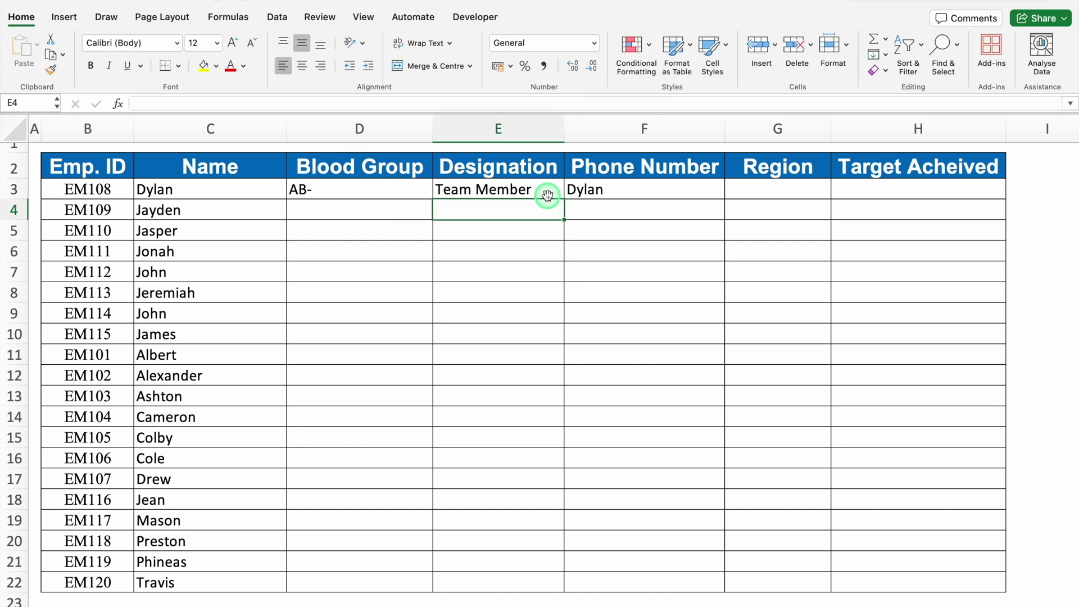
Set the column index of the Phone Number formula in F3 to 5
left_click(601, 191)
left_click(319, 103)
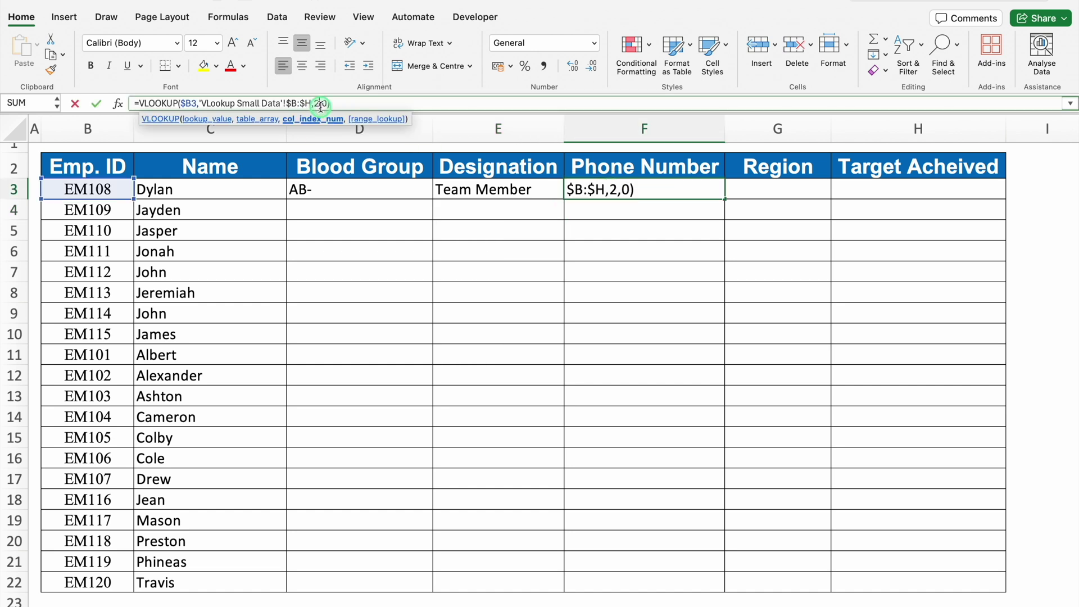
key("BackSpace")
type("5")
key("Return")
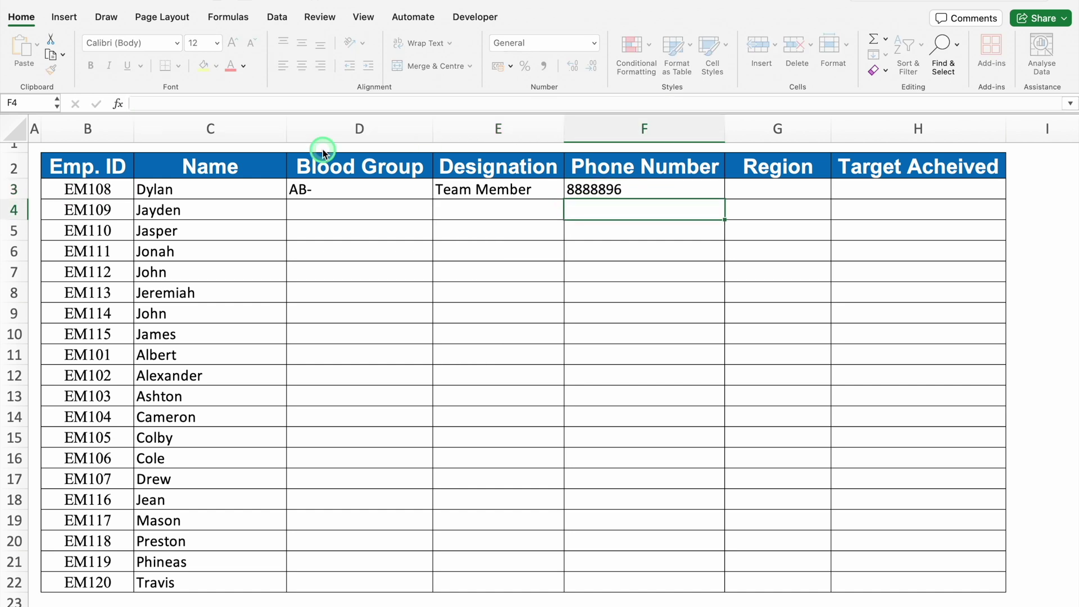
Copy the F3 formula across to G3 and H3, and set the column index of the Region formula in G3 to 6
left_click(622, 193)
left_click_drag(867, 190, 932, 193)
left_click(761, 193)
left_click(318, 103)
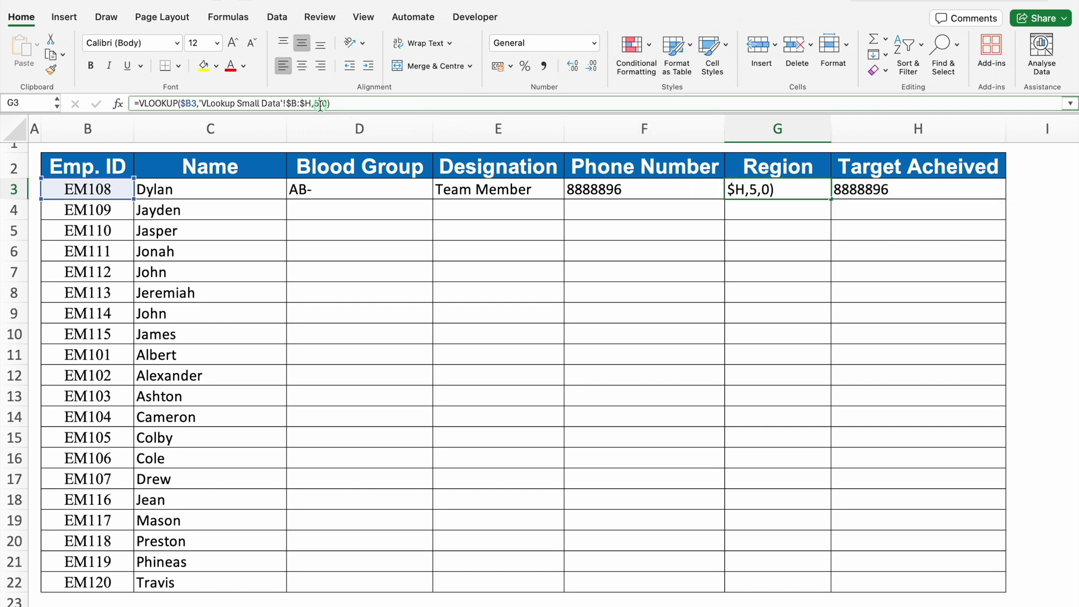
key("BackSpace")
type("6")
key("Return")
Set the column index of the Target Acheived formula in H3 to 7
left_click(916, 190)
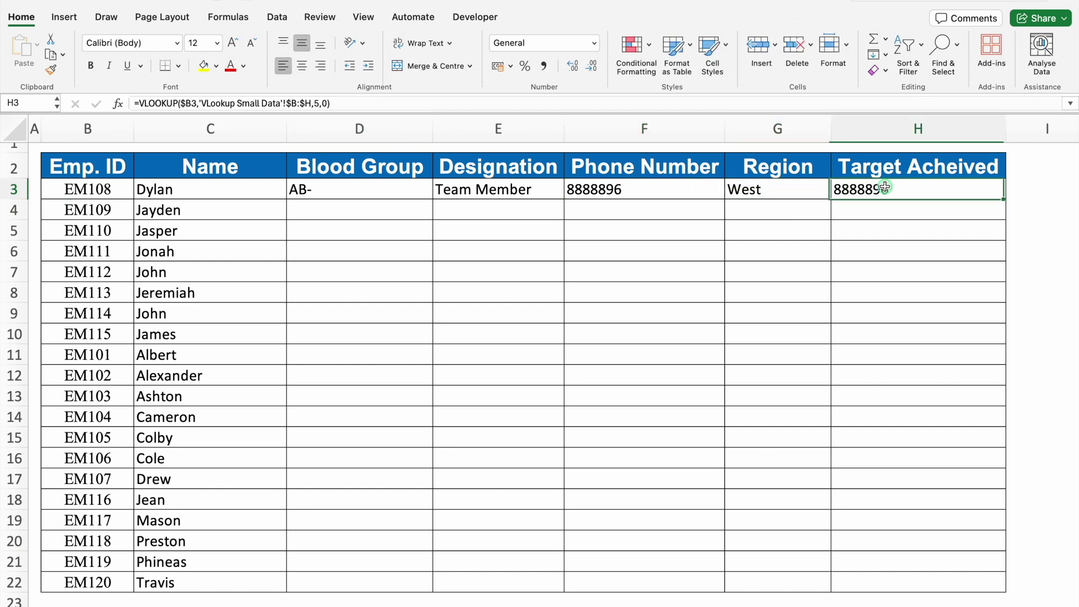
left_click(320, 104)
key("BackSpace")
type("7")
key("Return")
Fill the Blood Group and Designation formulas from D3 and E3 down to row 22
left_click(349, 189)
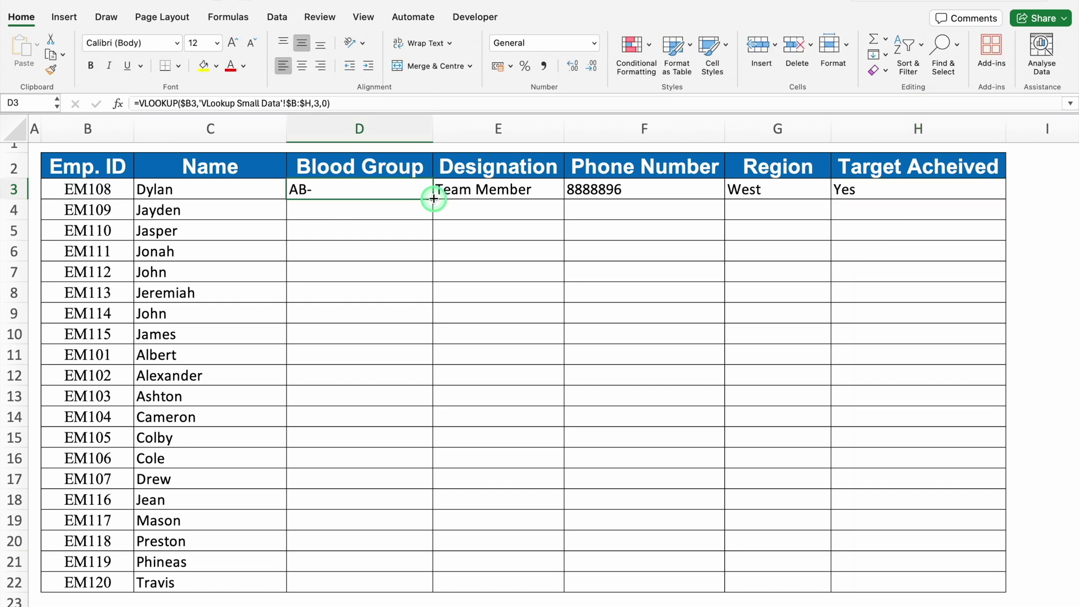
double_click(434, 199)
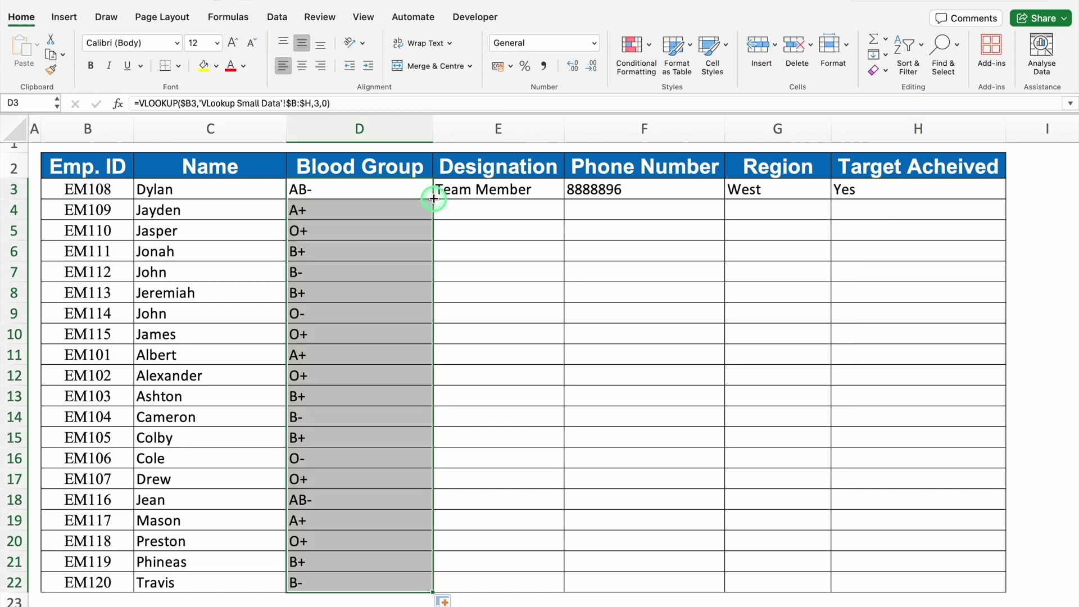
left_click(500, 195)
double_click(563, 200)
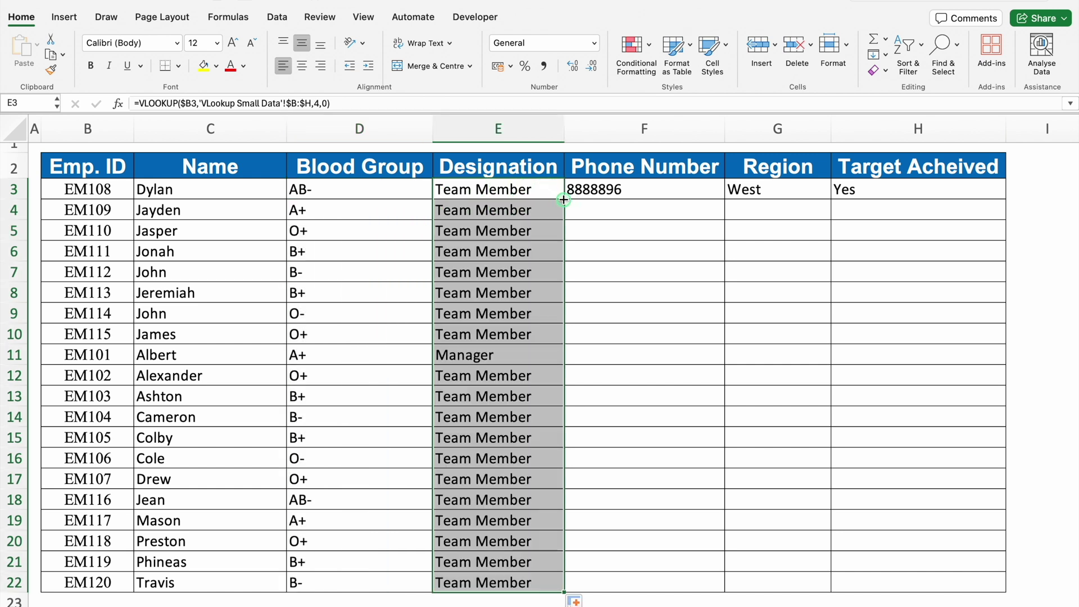
Fill the Phone Number, Region and Target Acheived formulas from row 3 down to row 22
left_click(616, 189)
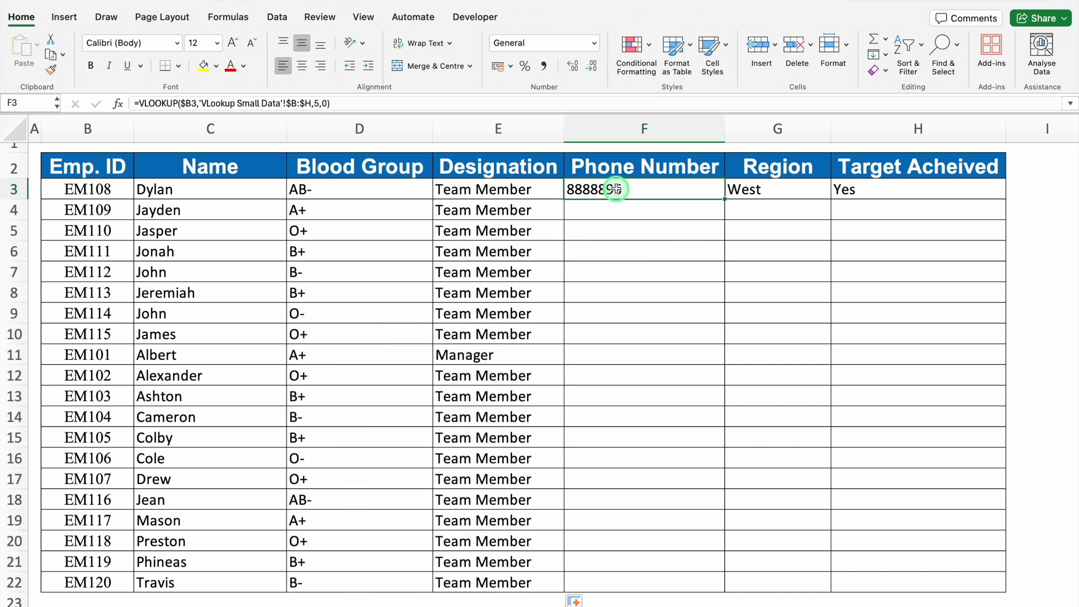
double_click(724, 199)
left_click(782, 191)
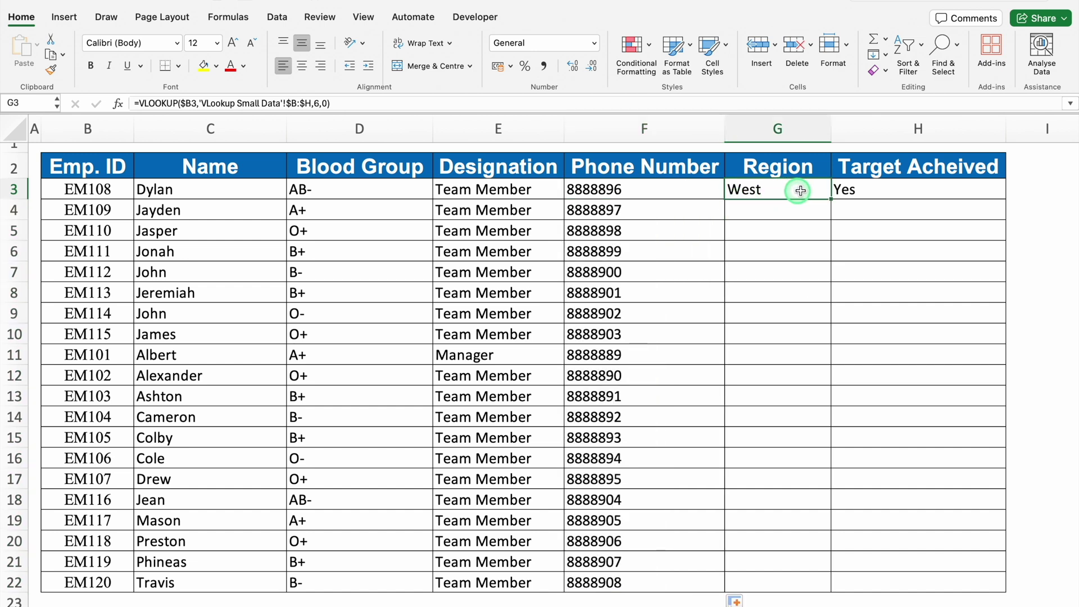
double_click(831, 199)
left_click(881, 189)
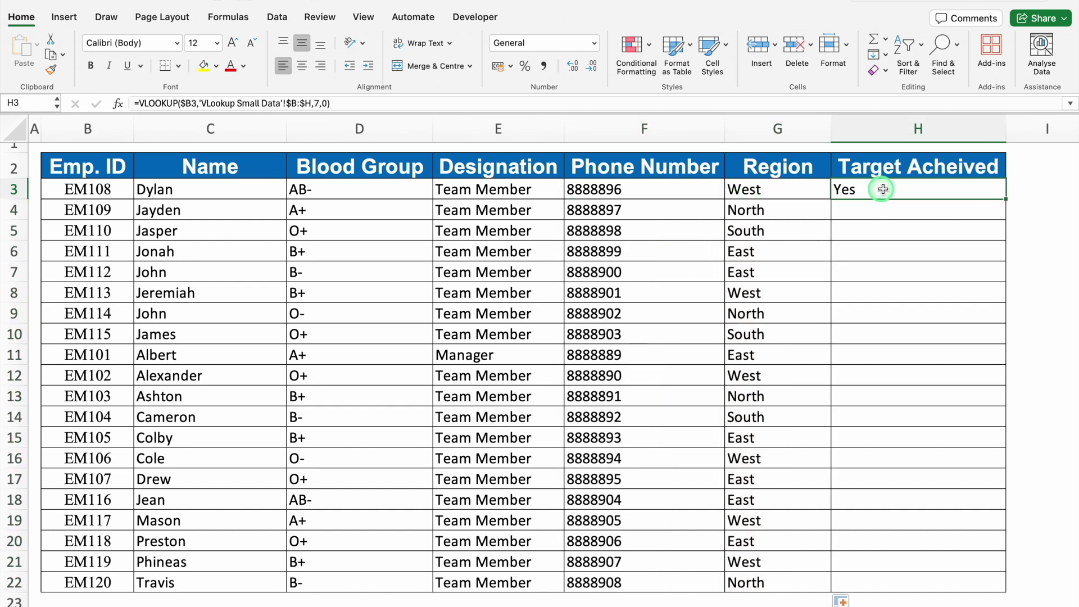
double_click(1004, 200)
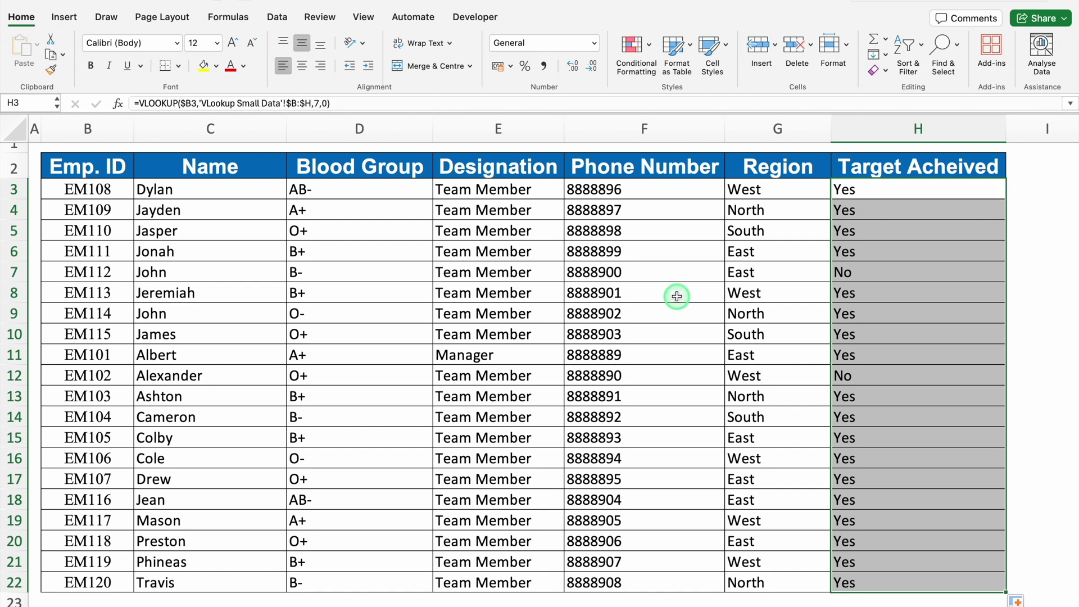
Highlight the EM101 record from Emp. ID to Designation (B11:E11) in yellow
left_click_drag(82, 355, 506, 354)
left_click(207, 67)
left_click(211, 417)
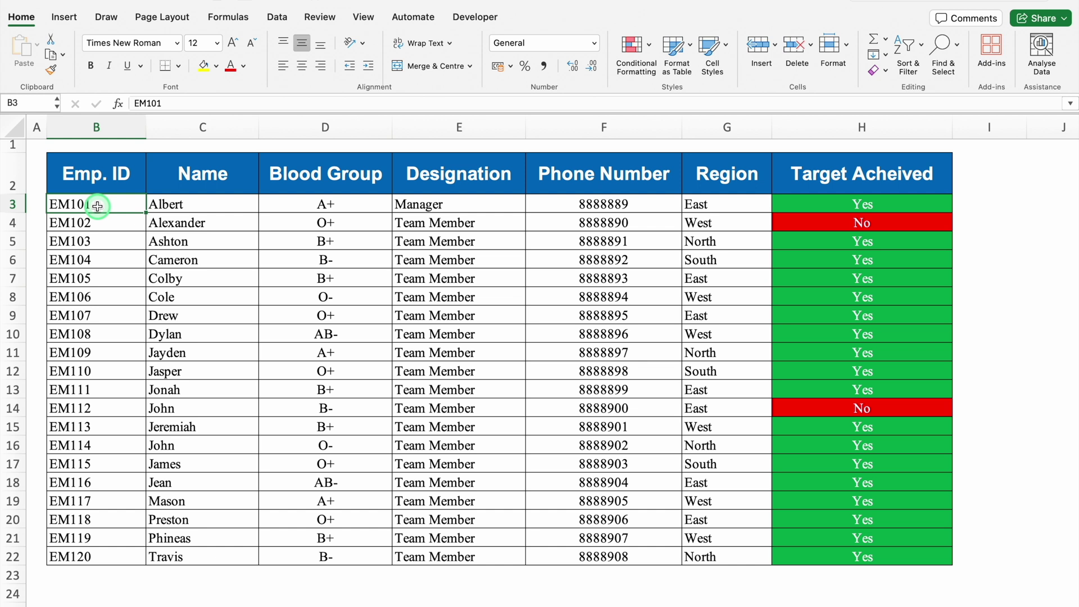
Check the EM101 record in the source data sheet and review the row 3 VLOOKUP formulas from Name to Region
left_click(203, 205)
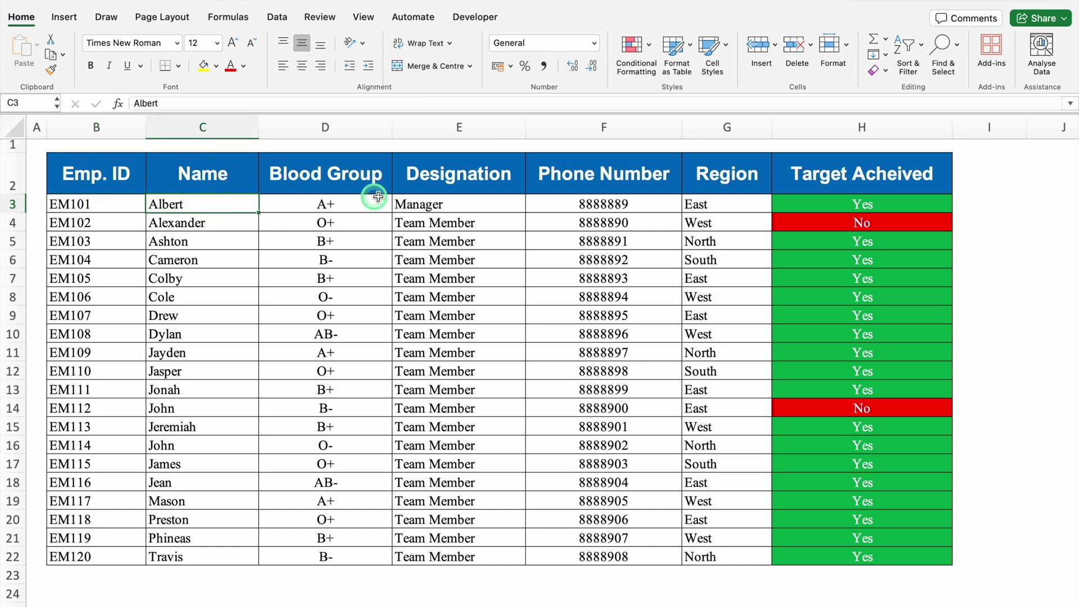
left_click(440, 205)
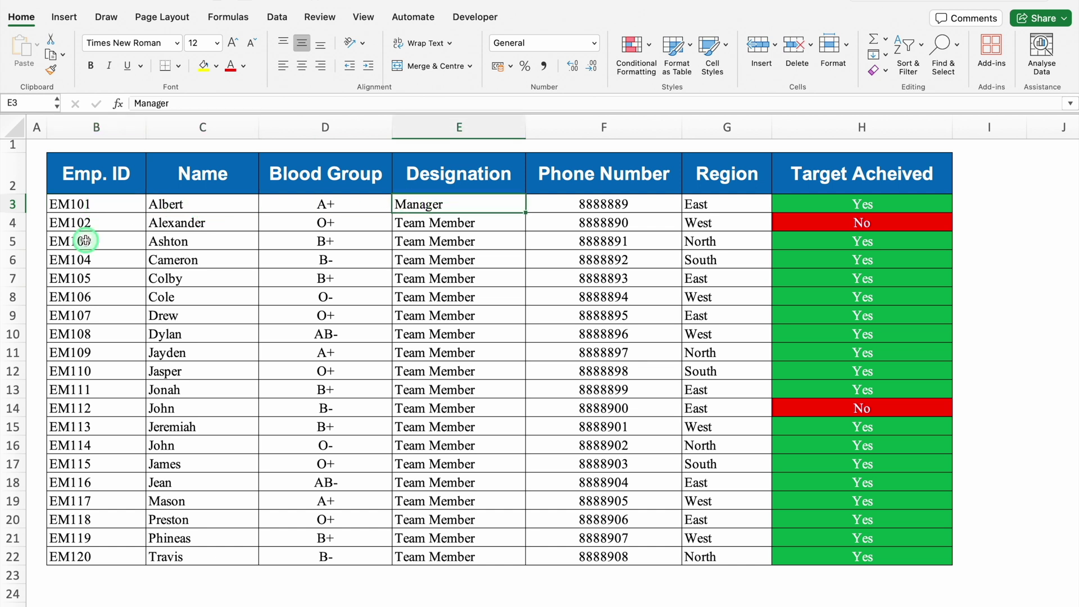
left_click(111, 205)
left_click(108, 555)
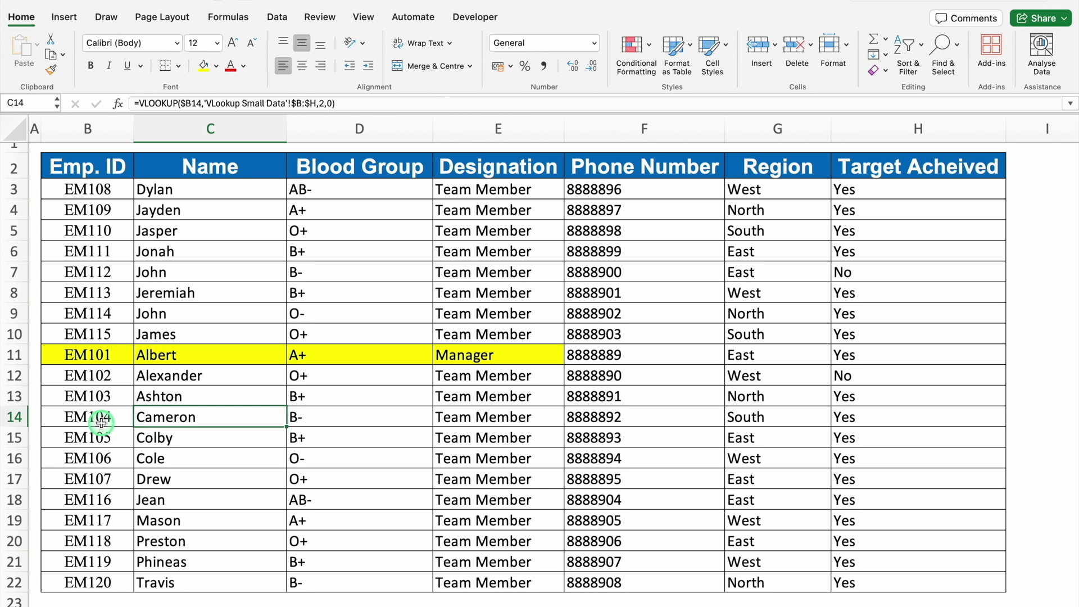
left_click(228, 190)
key("Right")
key("Right")
key("Right")
key("Right")
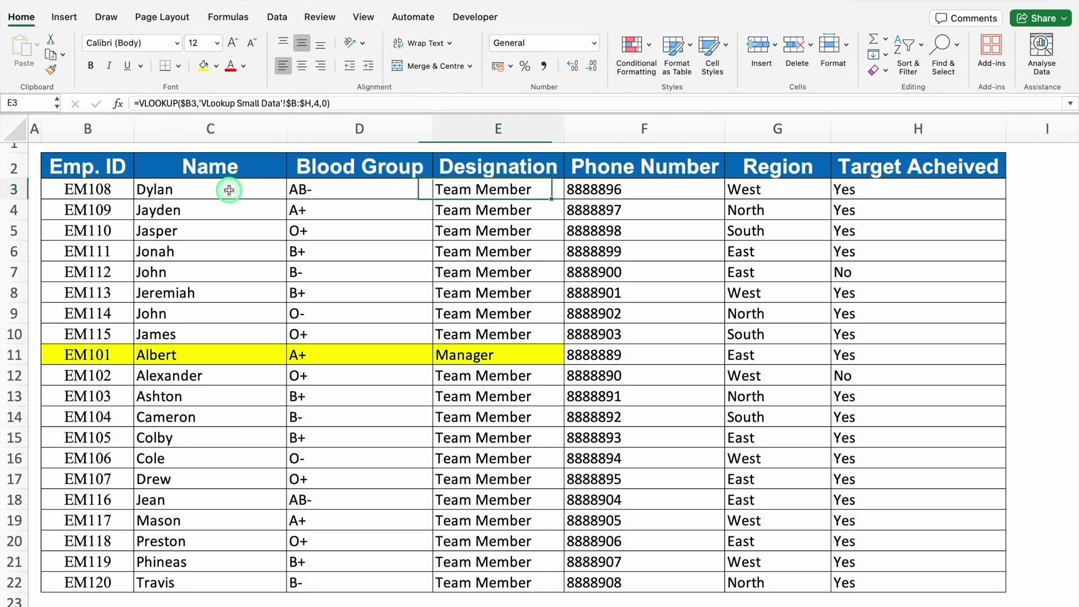
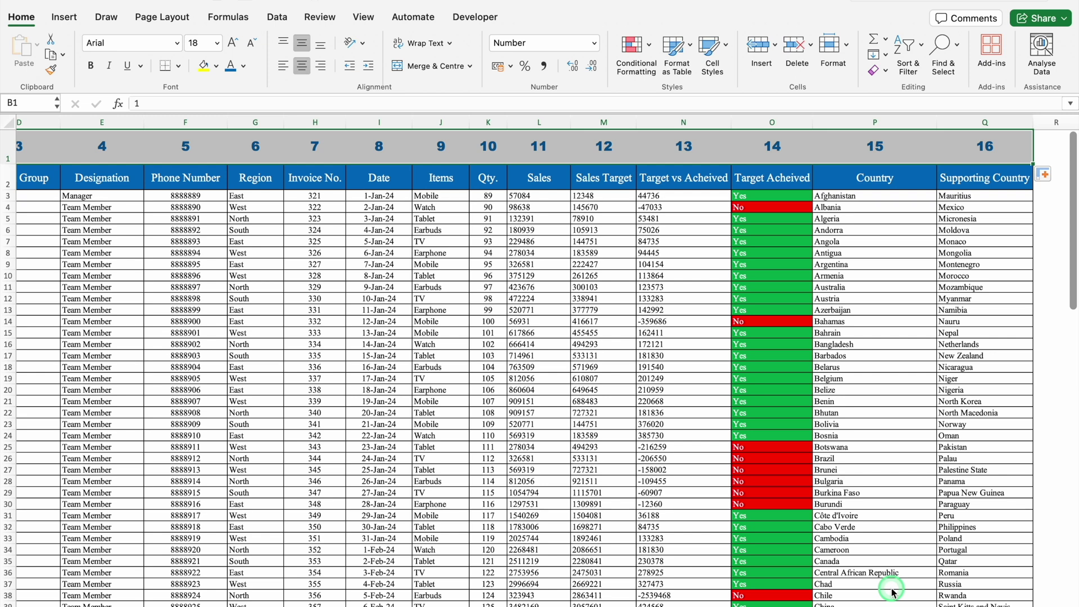
Review the large data sheet's numbered columns and the empty lookup table's row 3 from Emp. ID to Phone Number
scroll(892, 591, "left", 5)
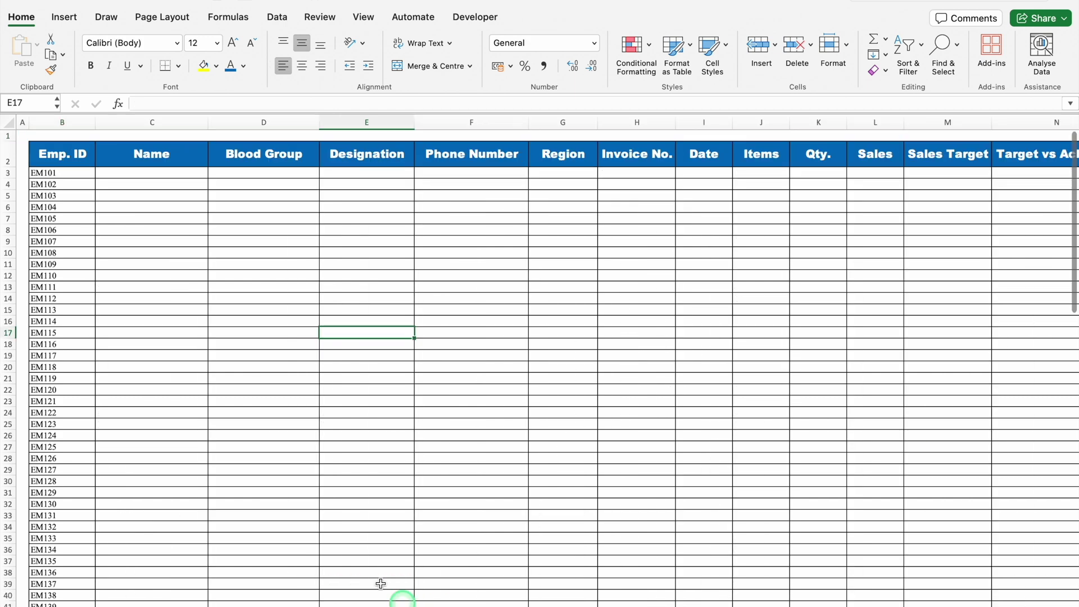
left_click(77, 173)
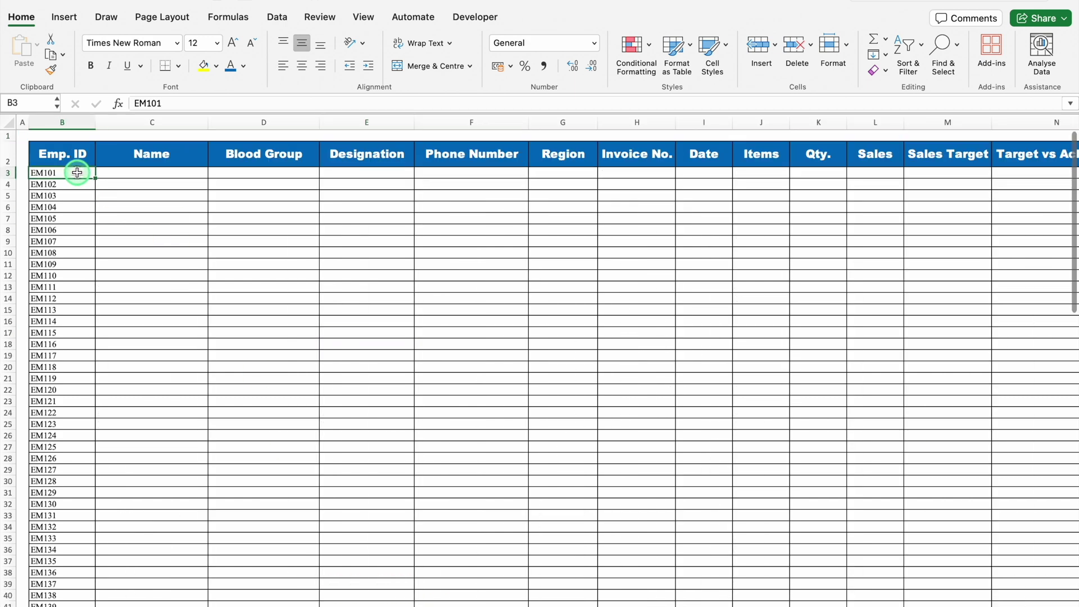
left_click(137, 172)
left_click(220, 172)
left_click(351, 173)
left_click(462, 174)
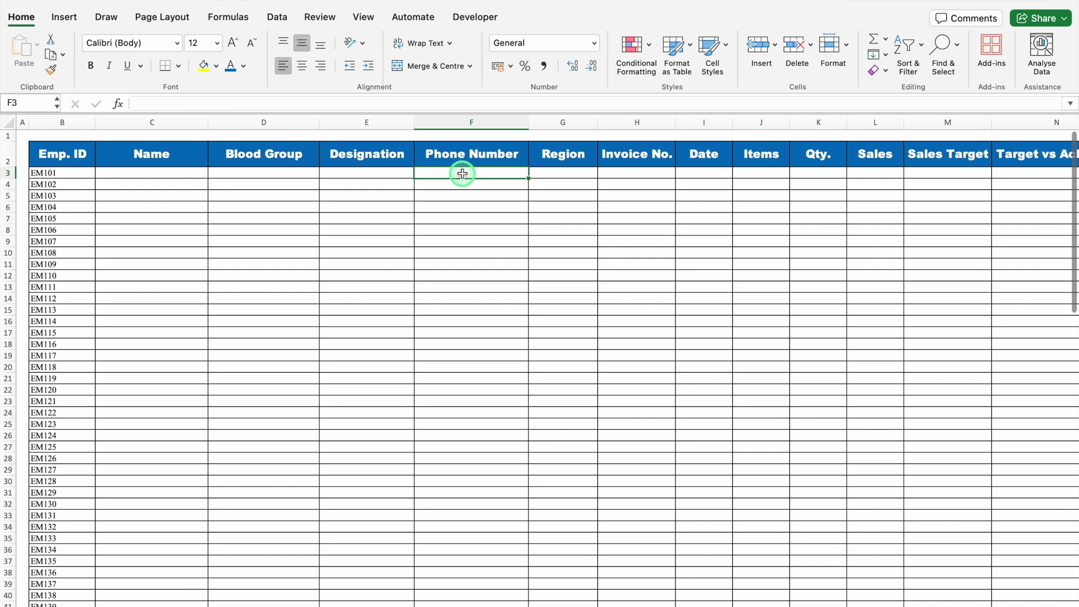
Enter the test formula =COLUMNS(B2) in C11 and copy it across to E11
scroll(944, 504, "up", 5)
left_click(281, 384)
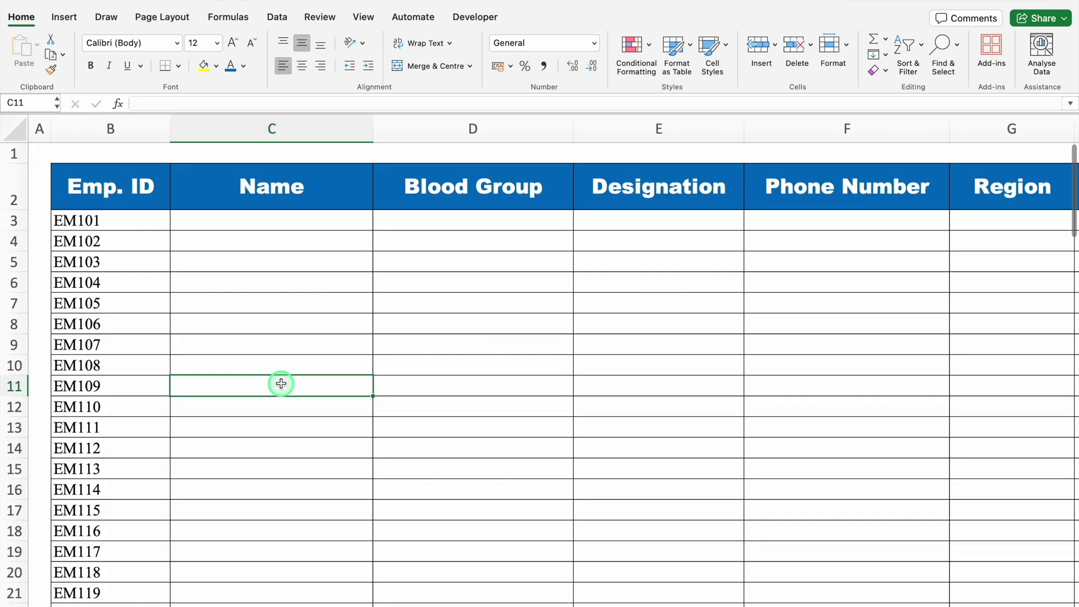
type("=colu")
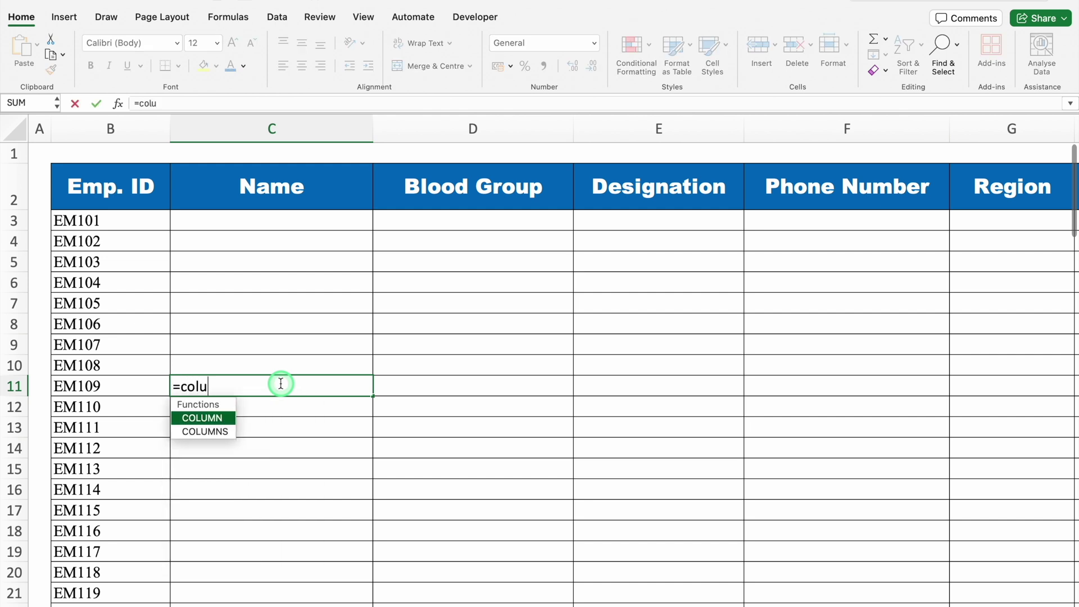
double_click(226, 420)
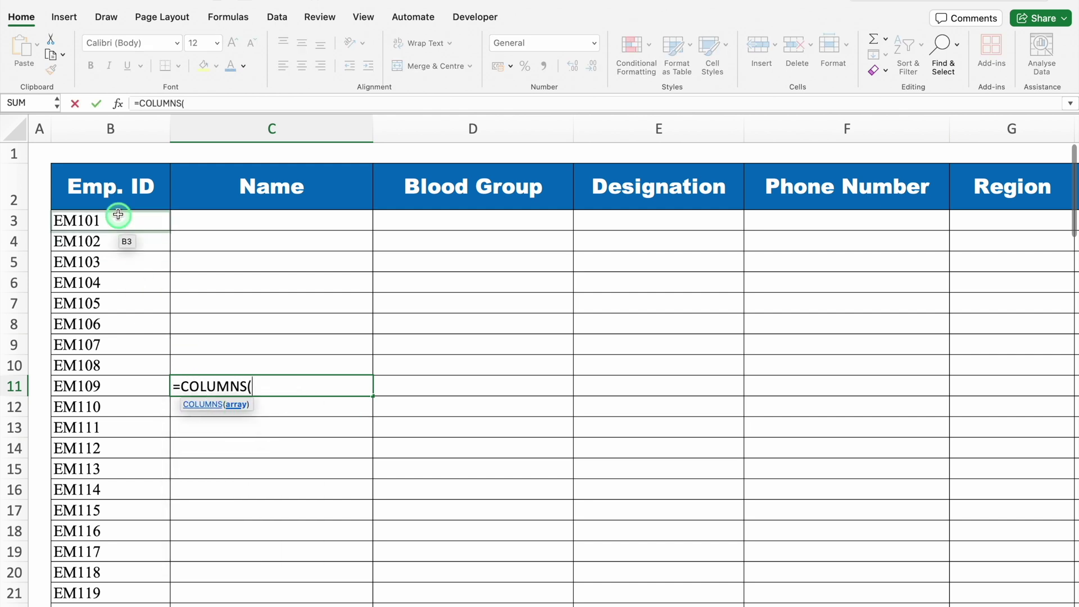
left_click(112, 188)
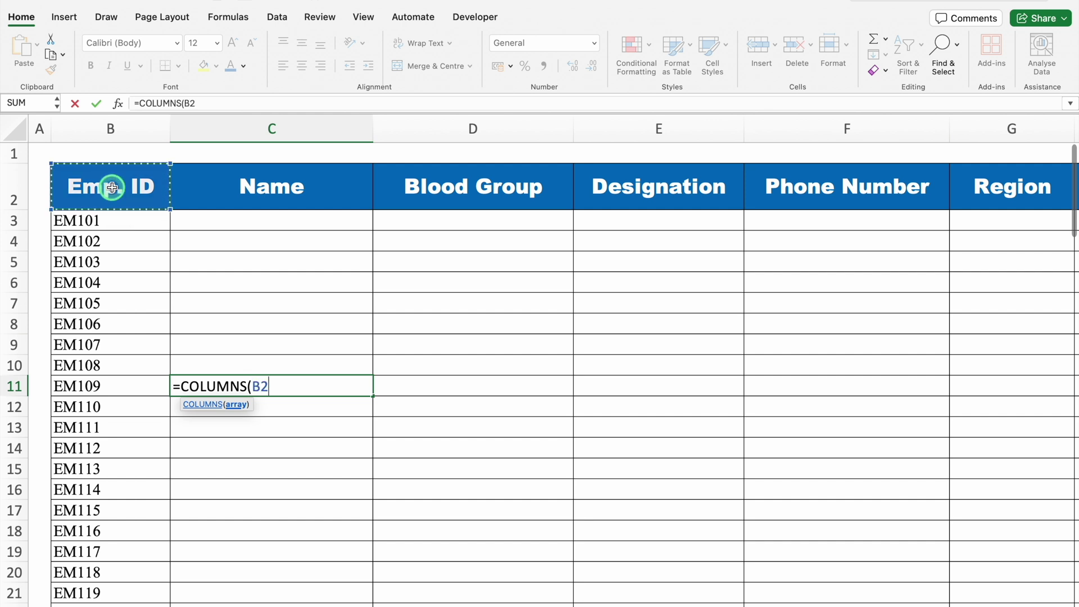
type(")")
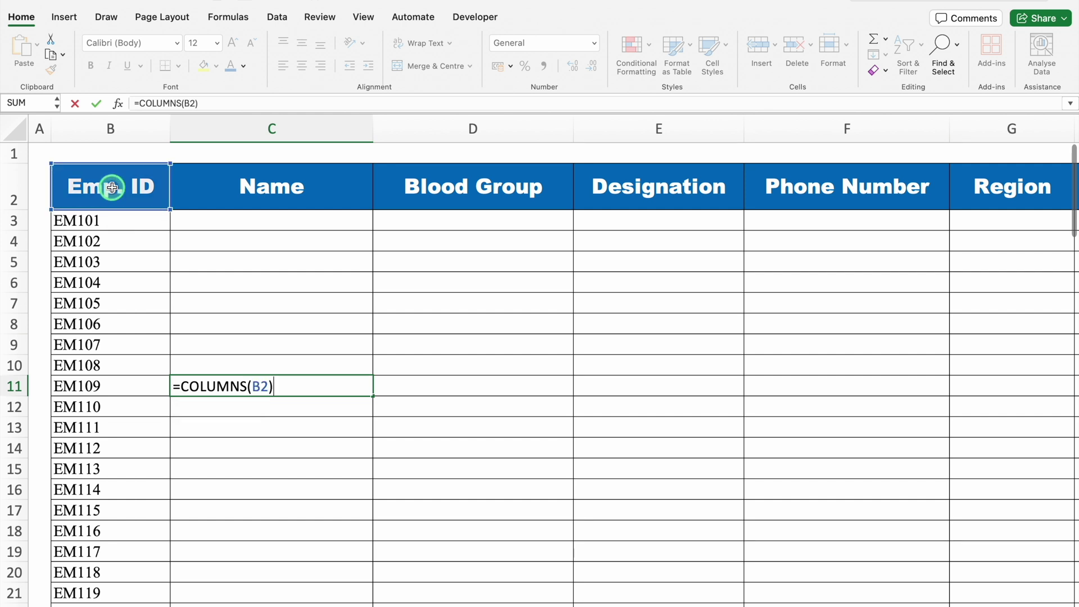
key("Return")
left_click(250, 386)
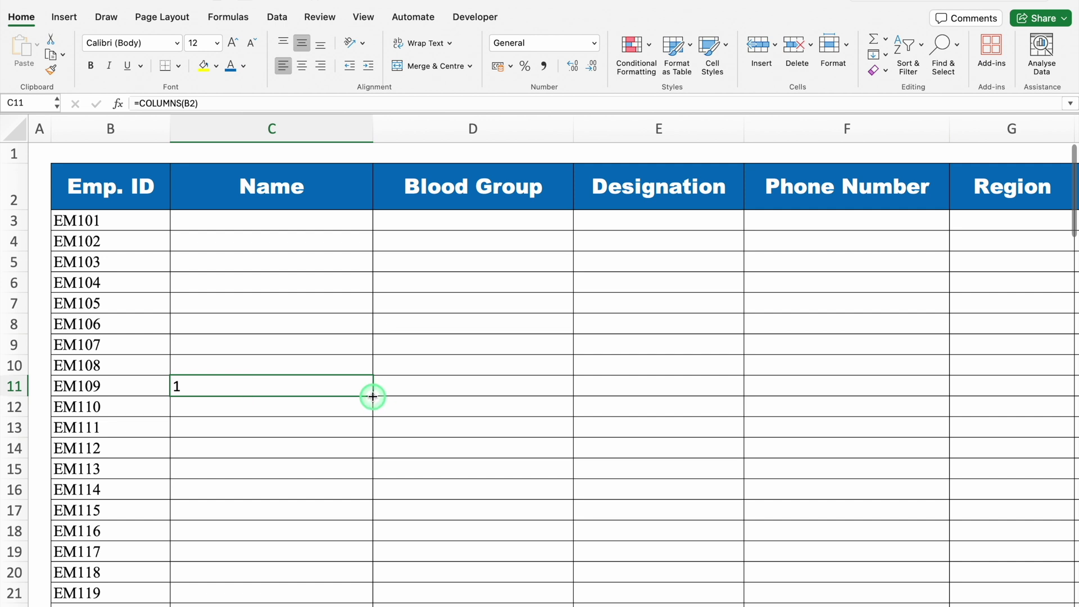
left_click_drag(373, 397, 682, 388)
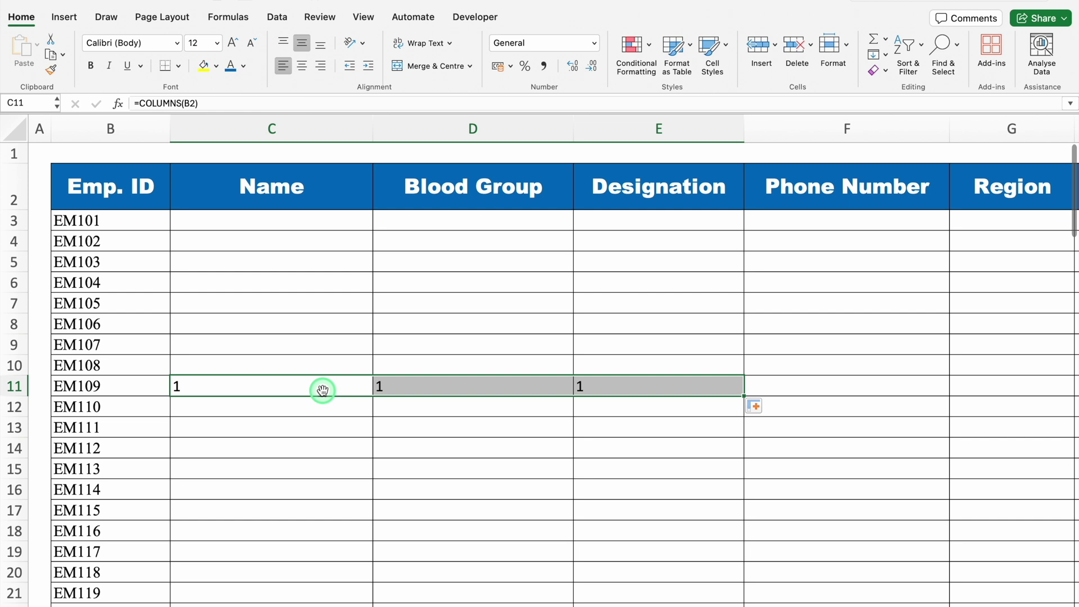
Enter the test formula =COLUMNS(B2:C2) in C12 and copy it across to E12
left_click(265, 409)
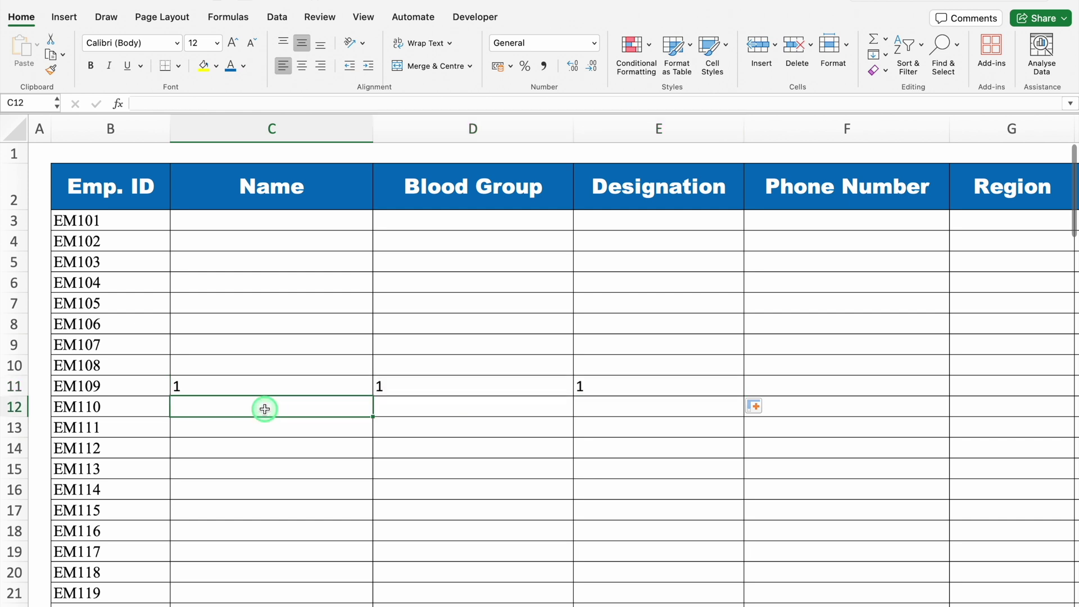
type("=columns")
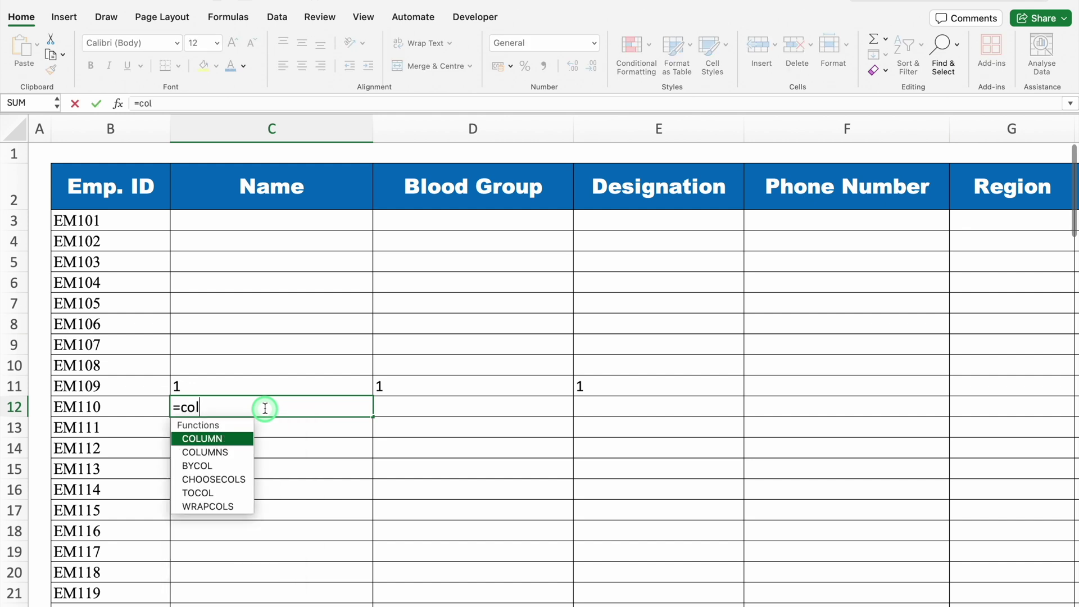
double_click(217, 439)
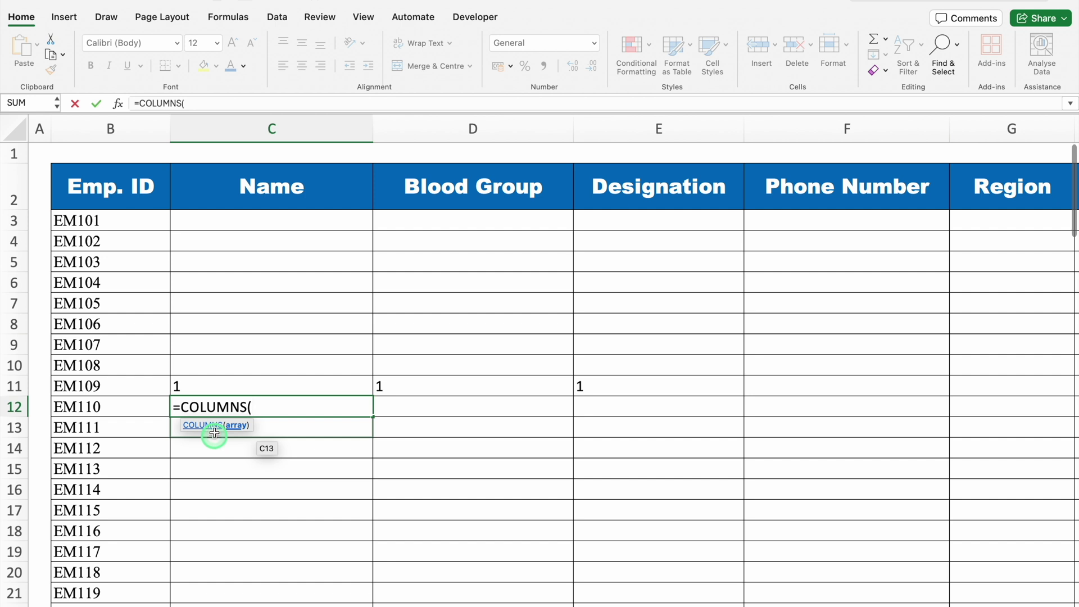
left_click_drag(108, 188, 229, 192)
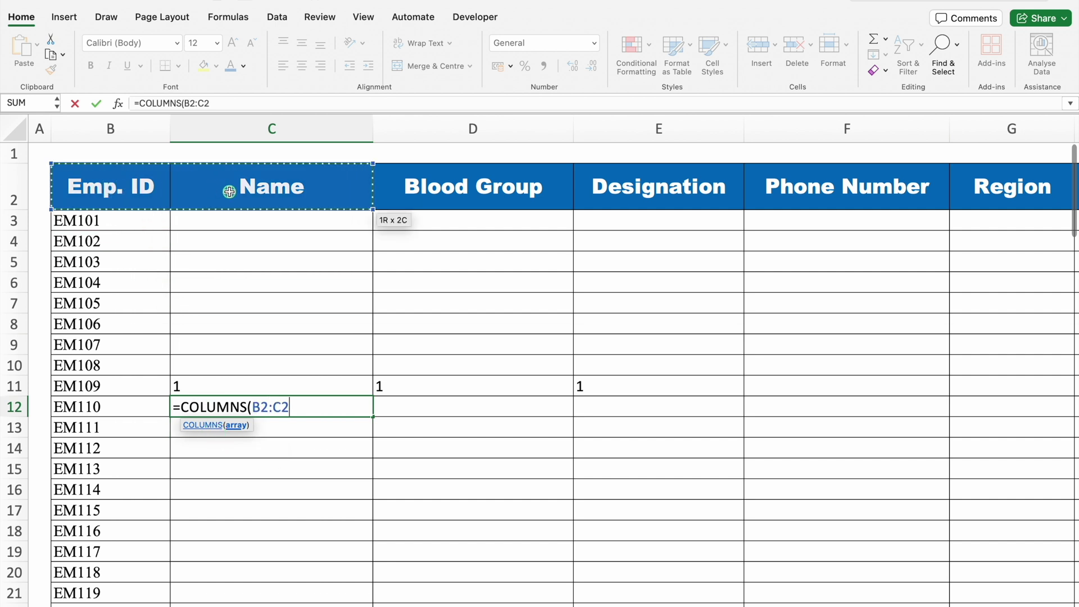
type(")")
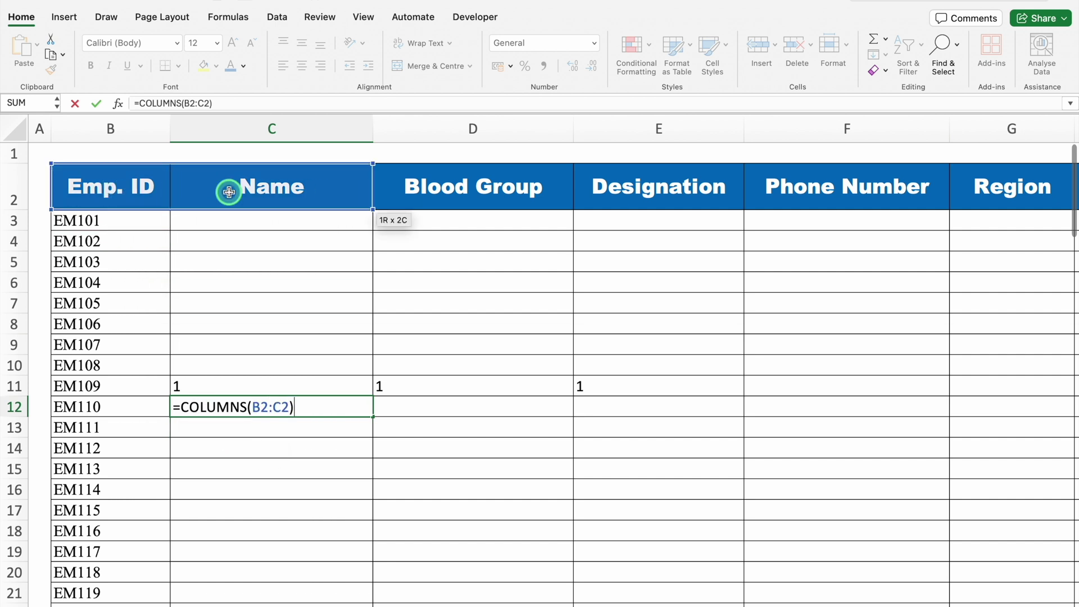
key("Return")
left_click(273, 408)
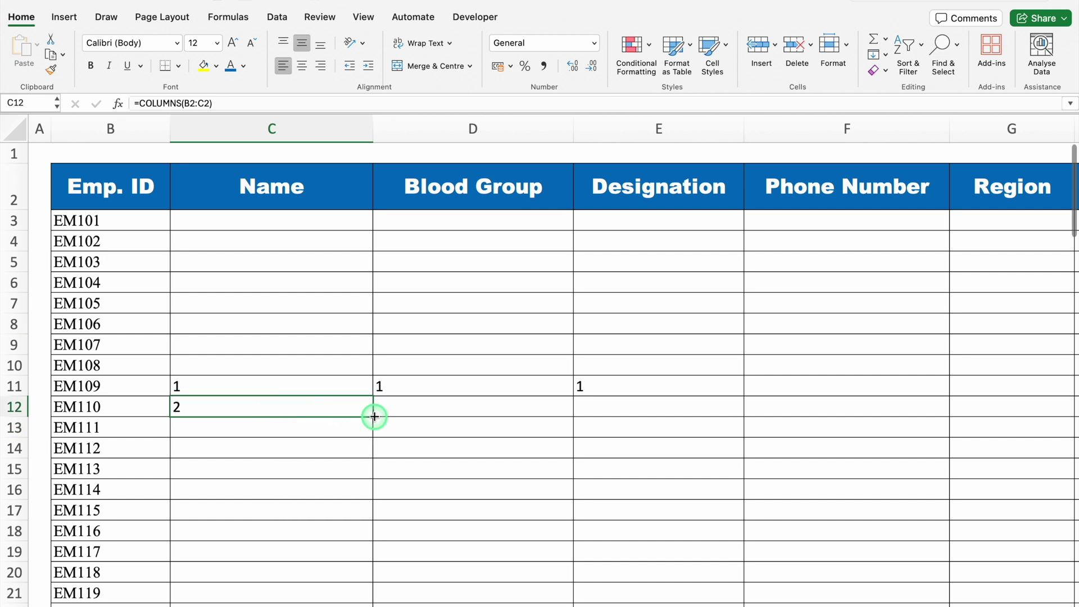
left_click_drag(374, 416, 654, 413)
Inspect how the range reference shifts in the COLUMNS formulas in C12, D12 and E12
left_click(270, 409)
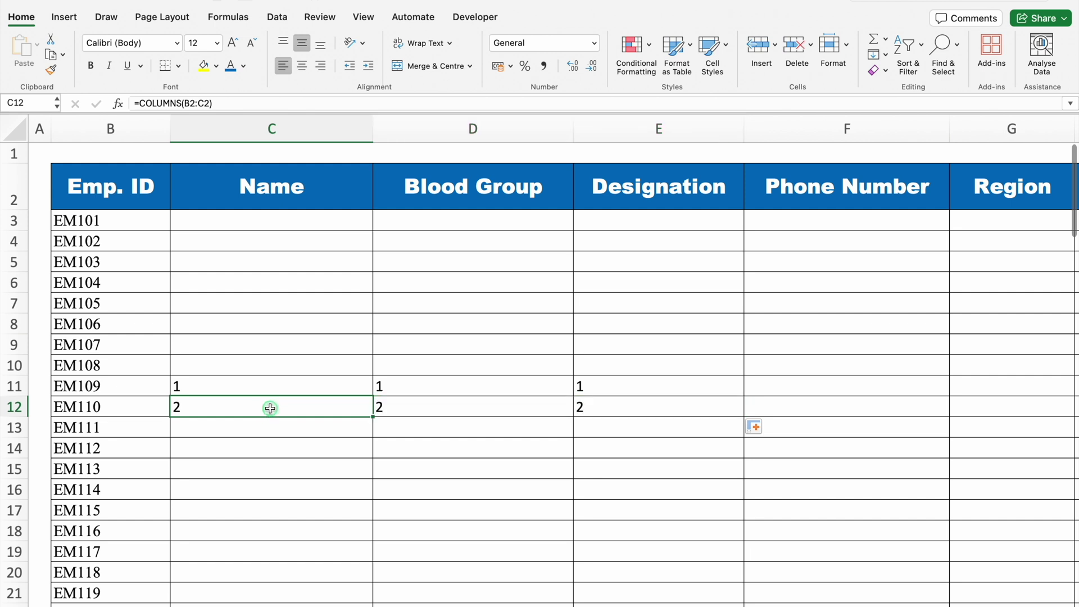
left_click(421, 406)
left_click(602, 405)
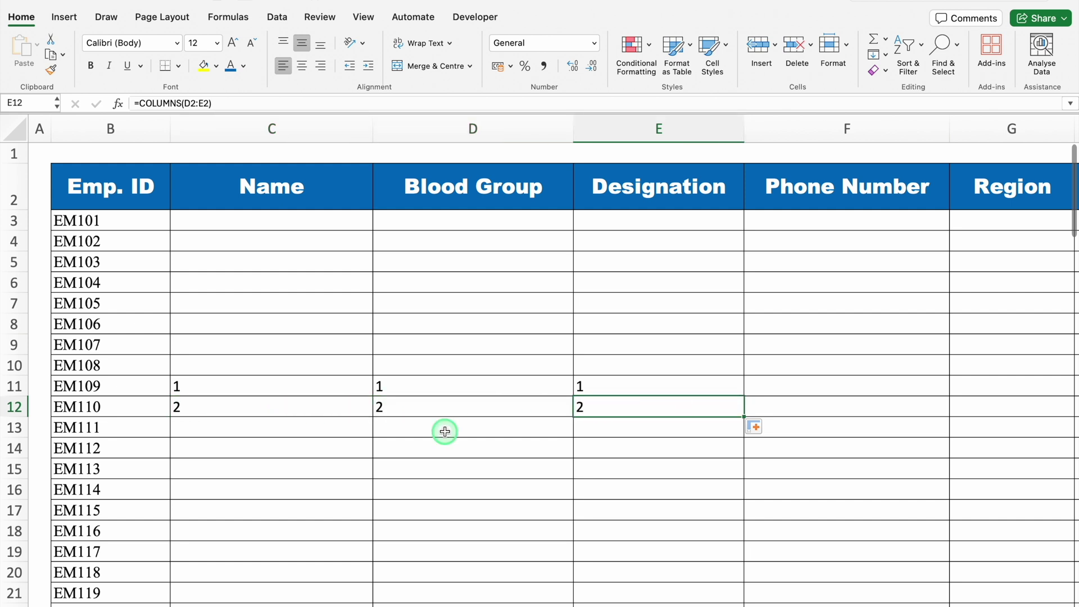
Enter the test formula =COLUMNS($B$2:C2) in C13, with the B2 reference made absolute
left_click(240, 427)
type("=columns")
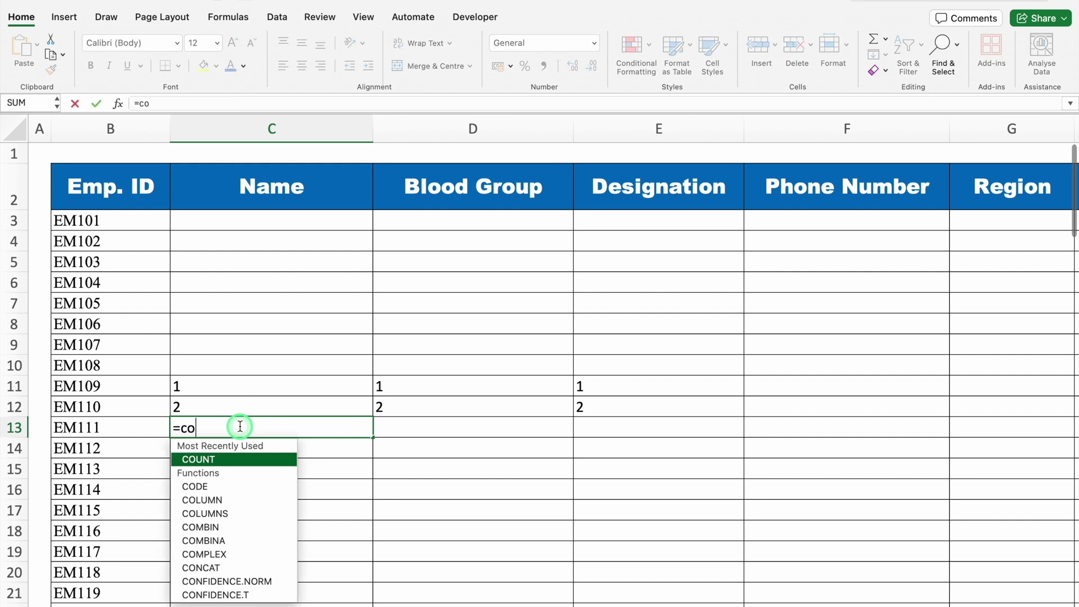
double_click(216, 455)
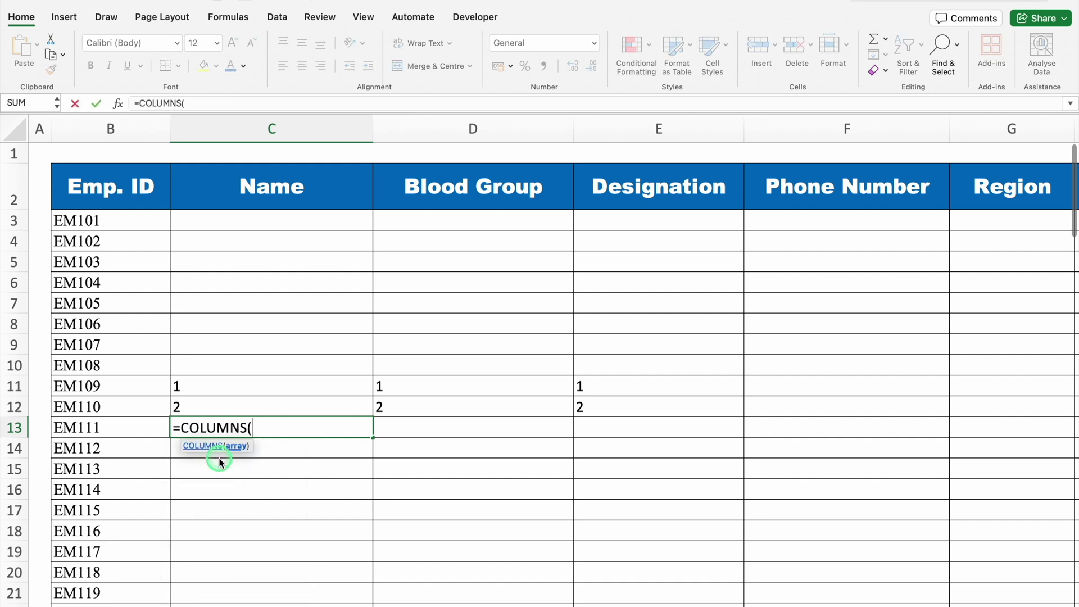
left_click_drag(104, 188, 214, 189)
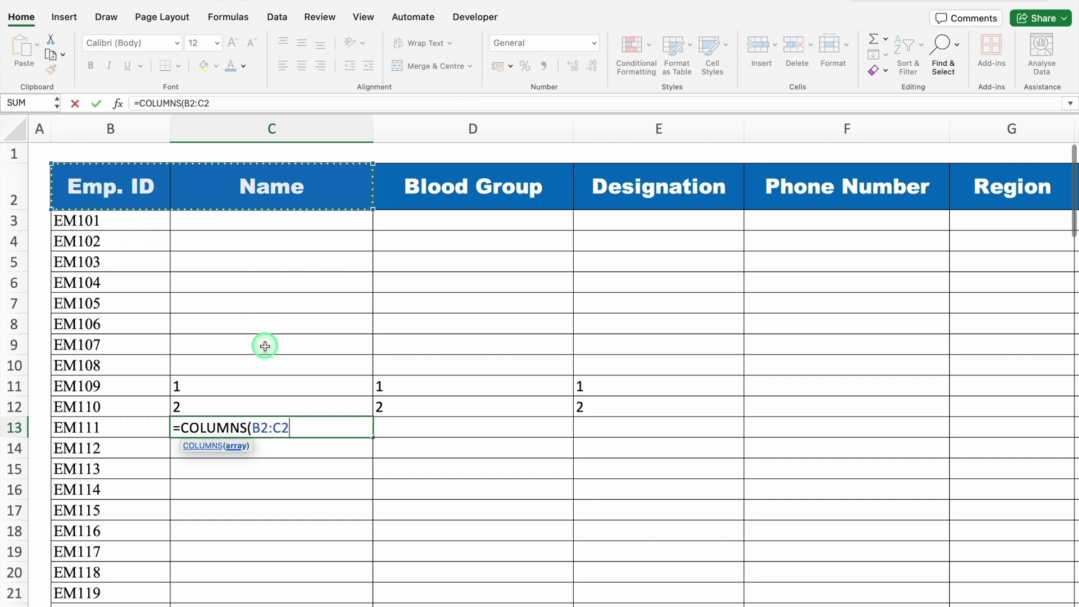
left_click(266, 428)
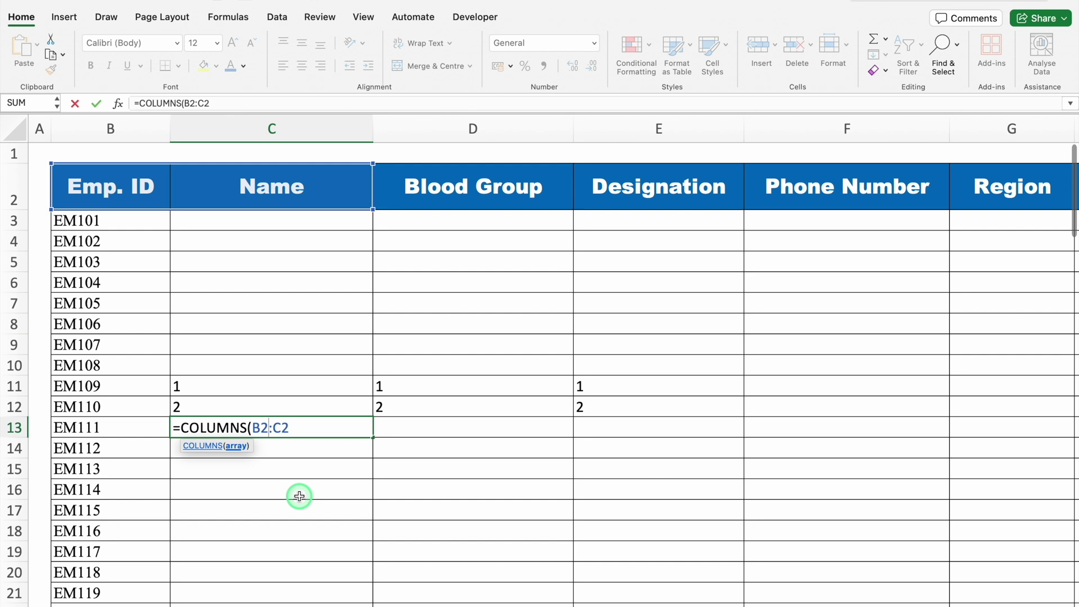
key("F4")
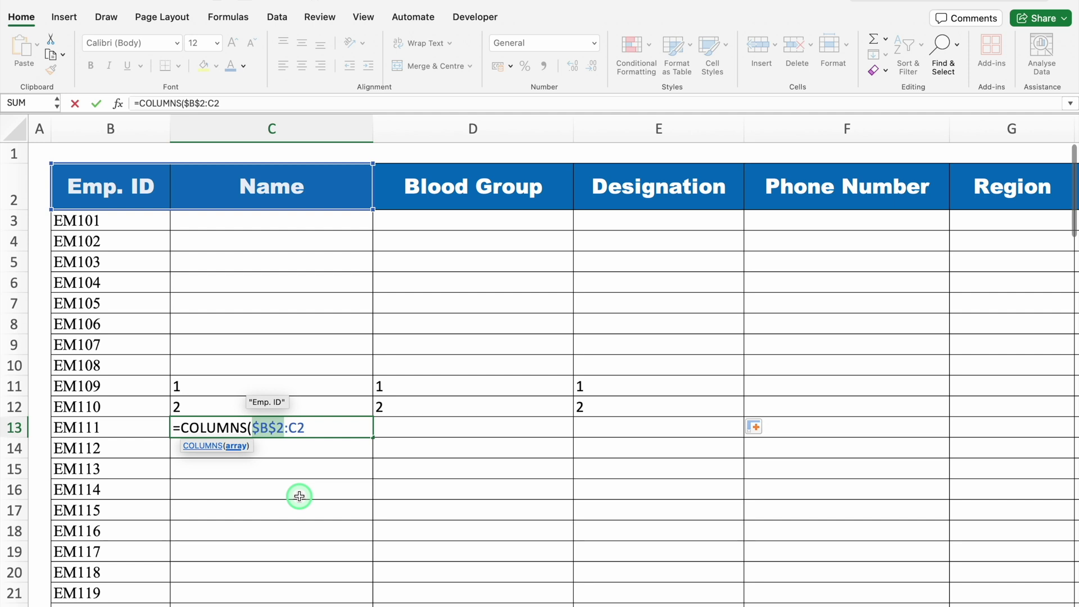
left_click(320, 427)
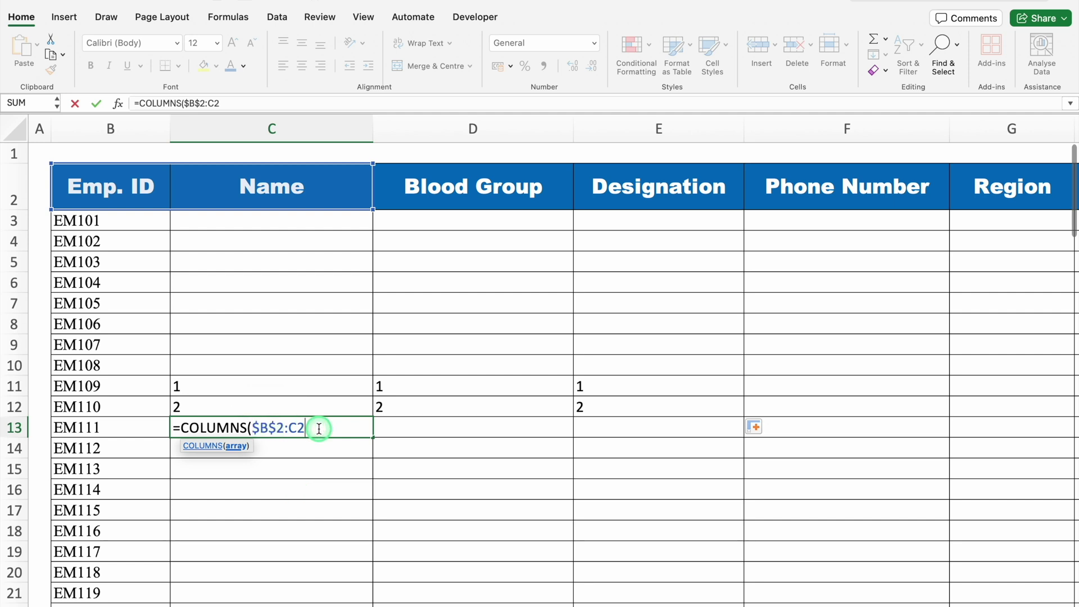
type(")")
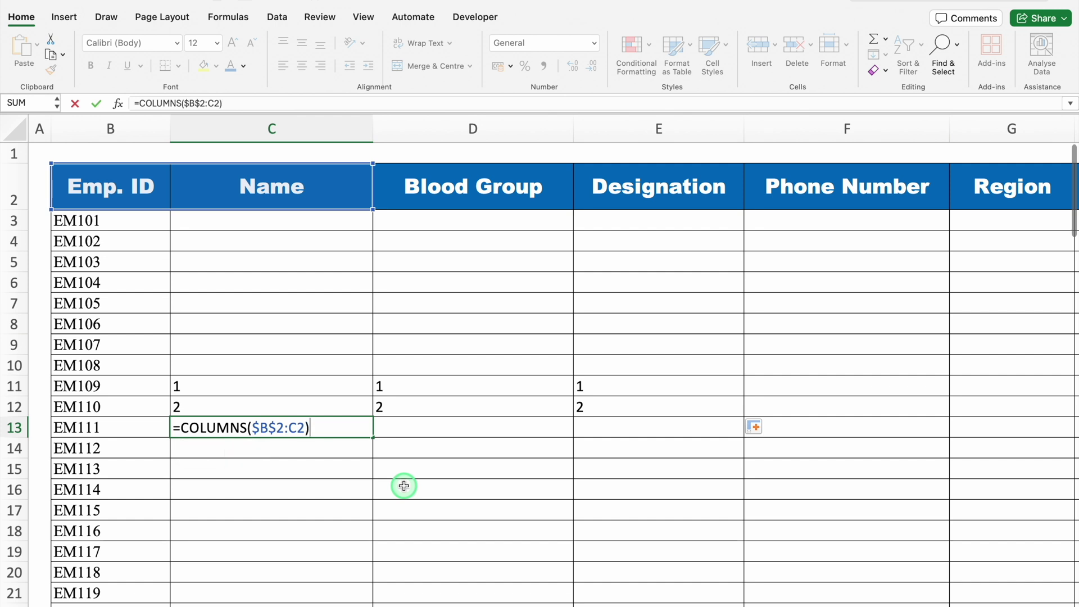
key("Return")
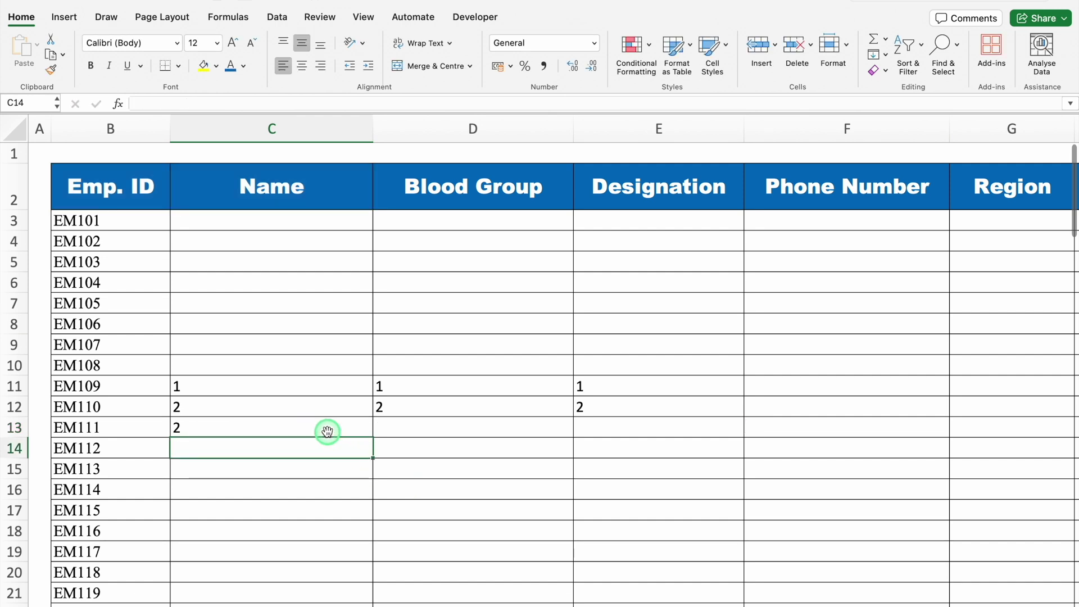
Copy the COLUMNS formula from C13 across to F13 and inspect the range reference in each copy
left_click(327, 431)
left_click_drag(374, 437, 675, 448)
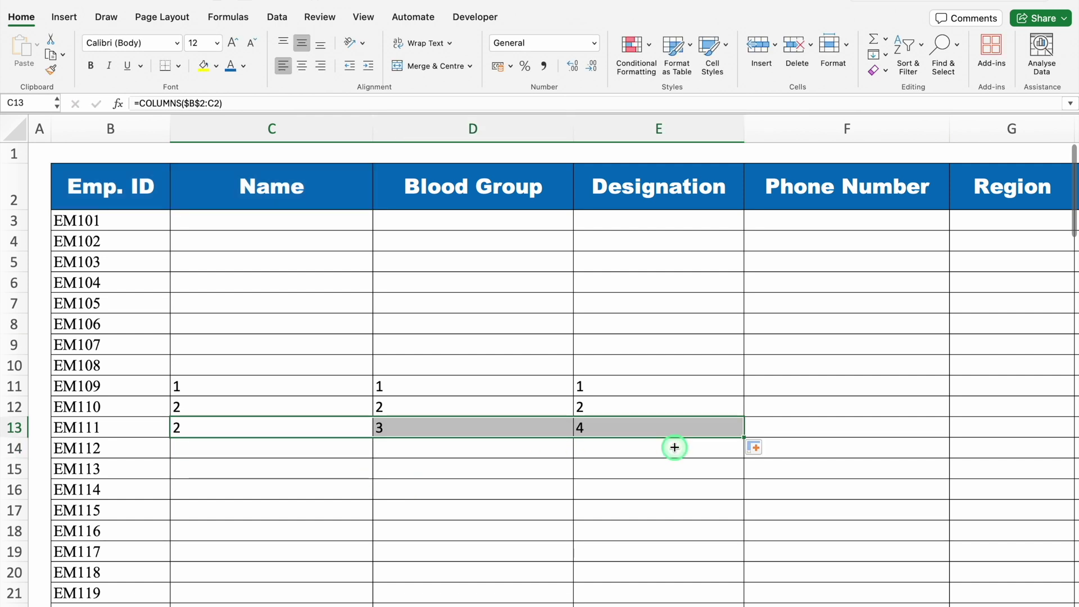
left_click(485, 482)
left_click(332, 430)
left_click(411, 425)
left_click(581, 430)
left_click_drag(745, 437, 831, 432)
left_click(831, 431)
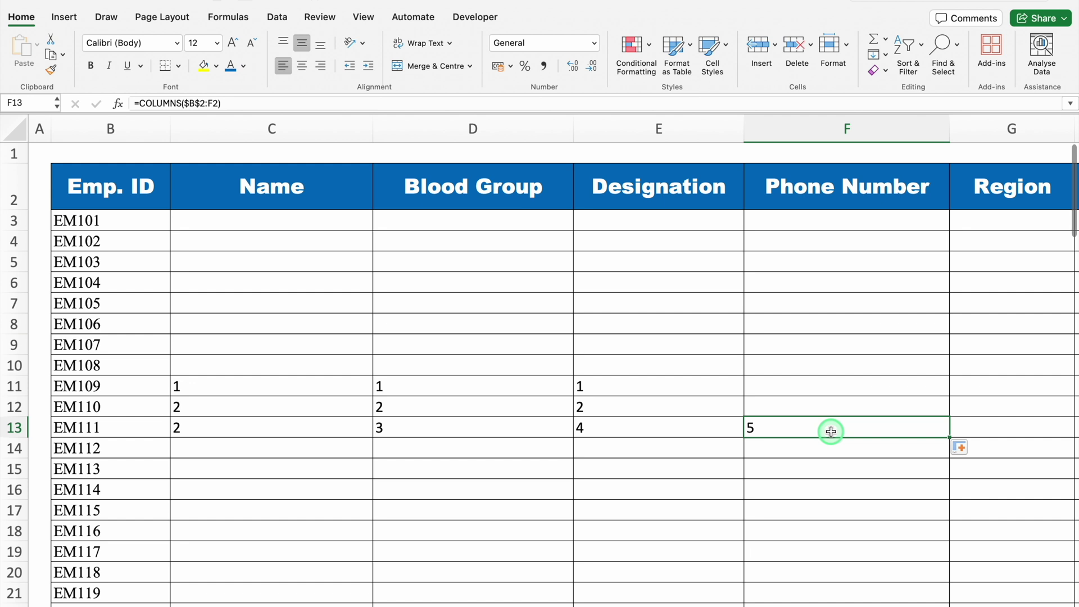
Clear the test formulas in C11:E12 and D13:F13, keeping only the one in C13
left_click_drag(284, 383, 626, 412)
left_click_drag(443, 426, 760, 431)
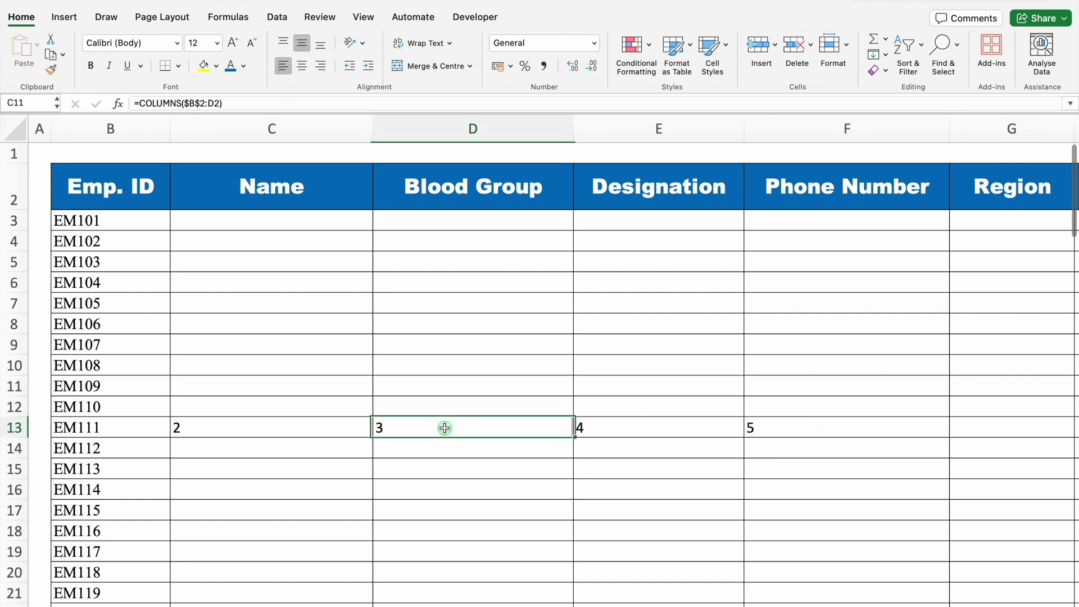
key("Delete")
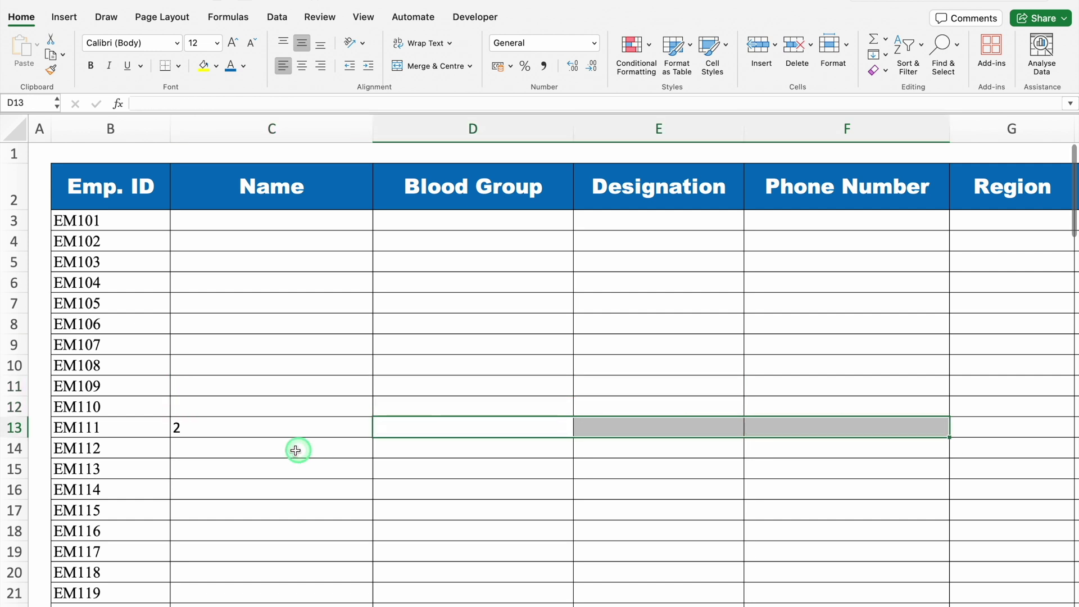
left_click(256, 427)
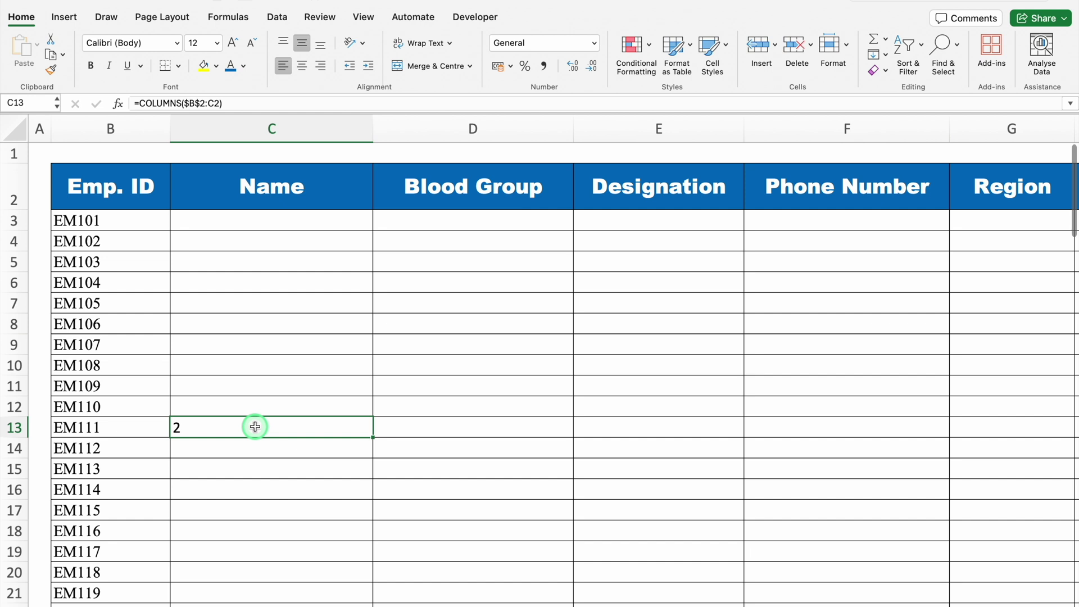
Start a VLOOKUP formula in C3 with the column-locked Emp. ID cell $B3 as the lookup value
left_click(221, 218)
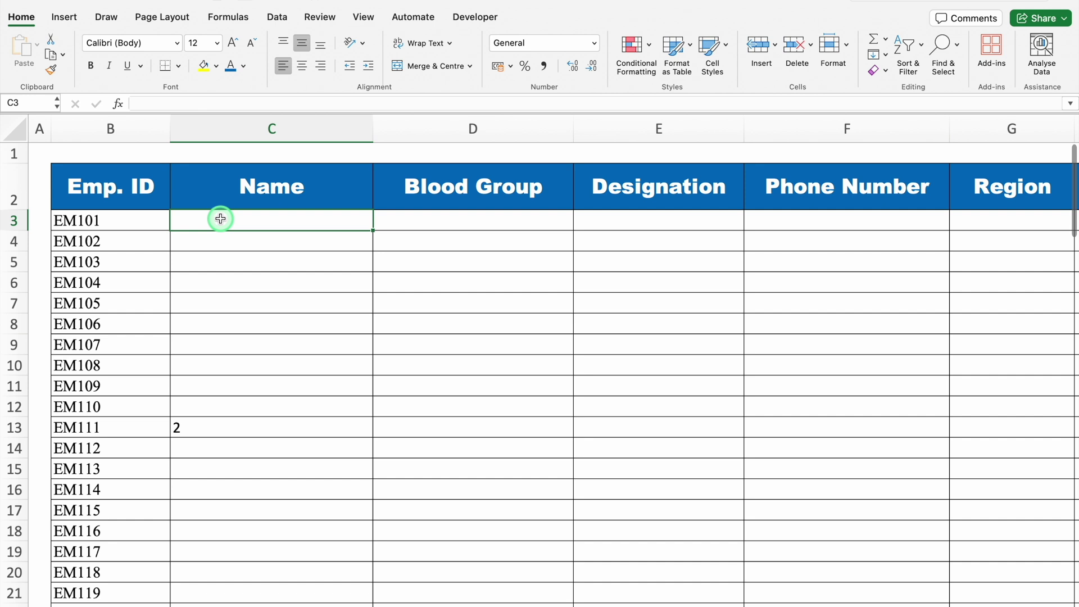
type("=vlo")
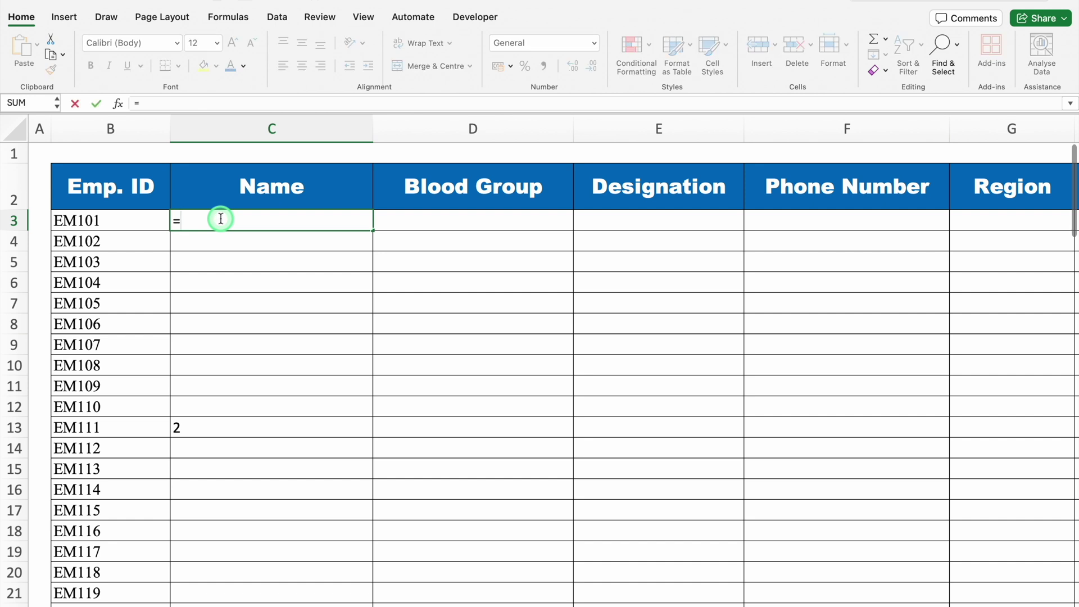
double_click(218, 253)
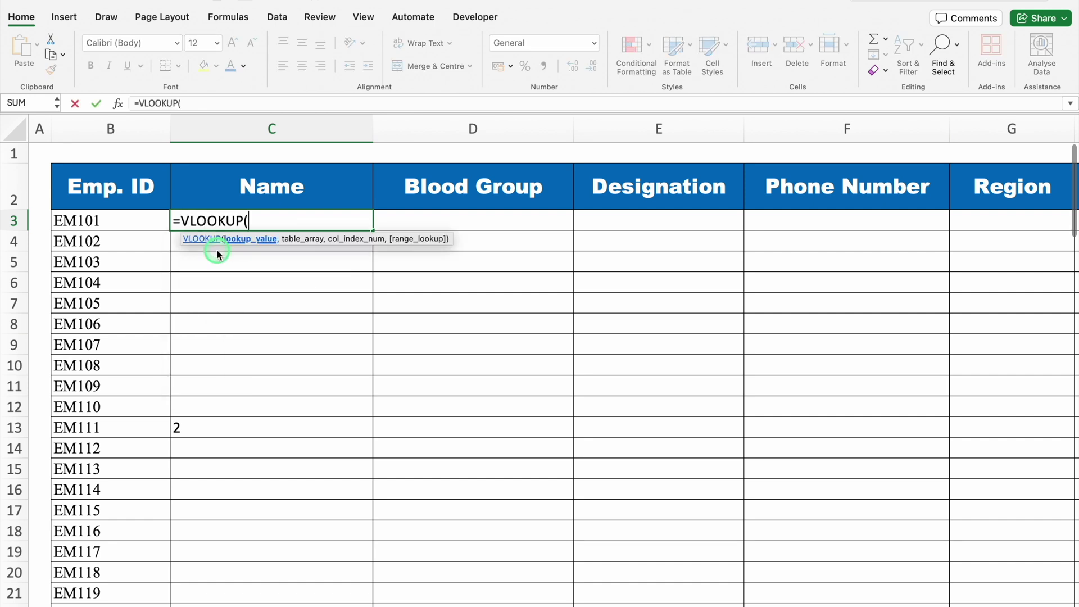
left_click(139, 222)
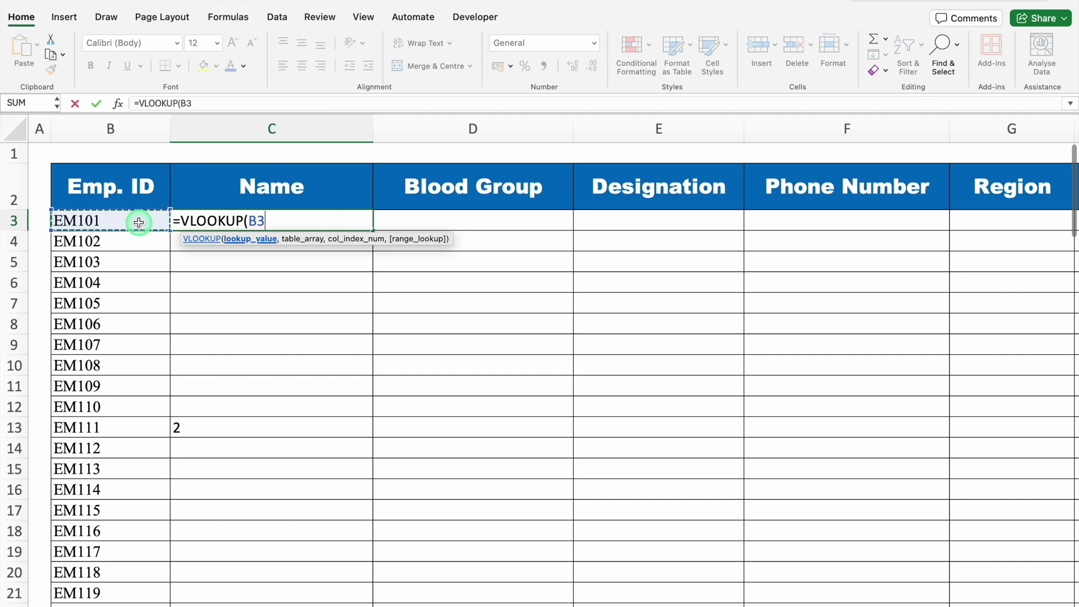
key("F4")
key("F4")
key("F4")
type(",")
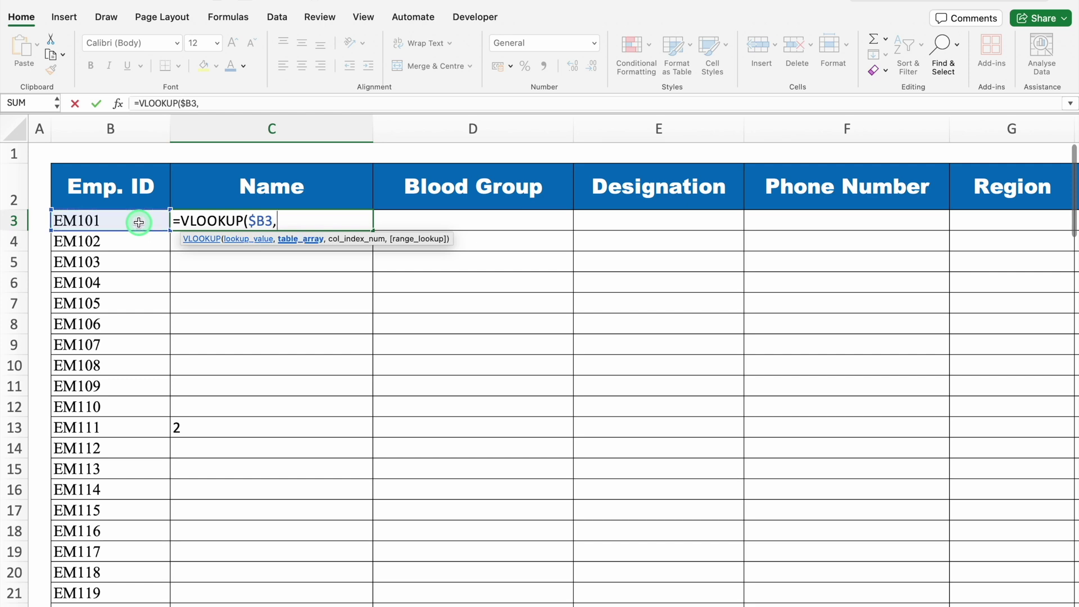
Set the formula's table array to columns $B:$Q of the Vlookup Big Data sheet
left_click(304, 602)
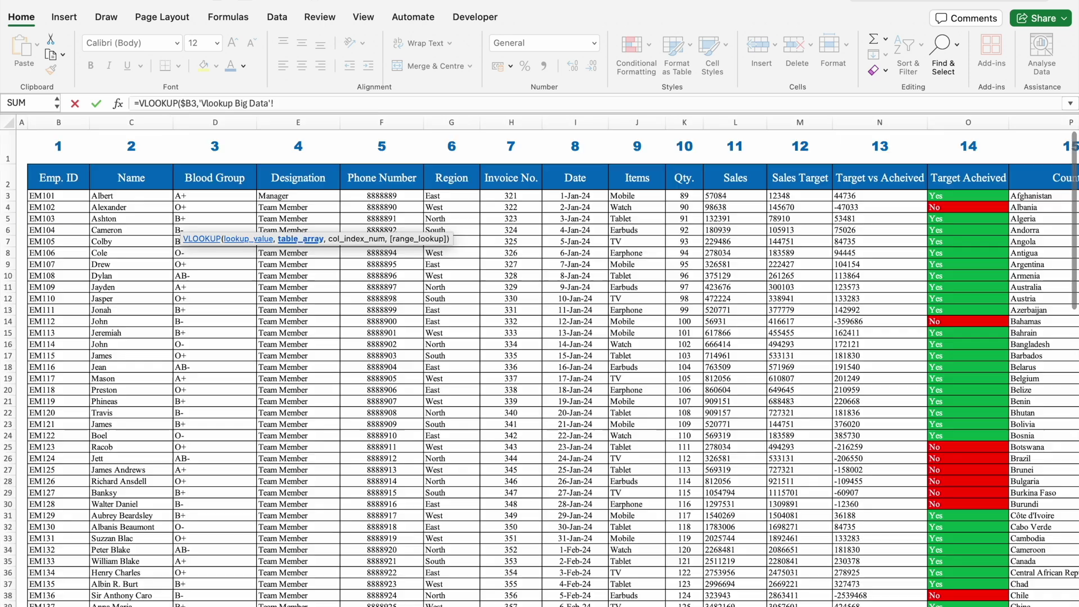
left_click(68, 122)
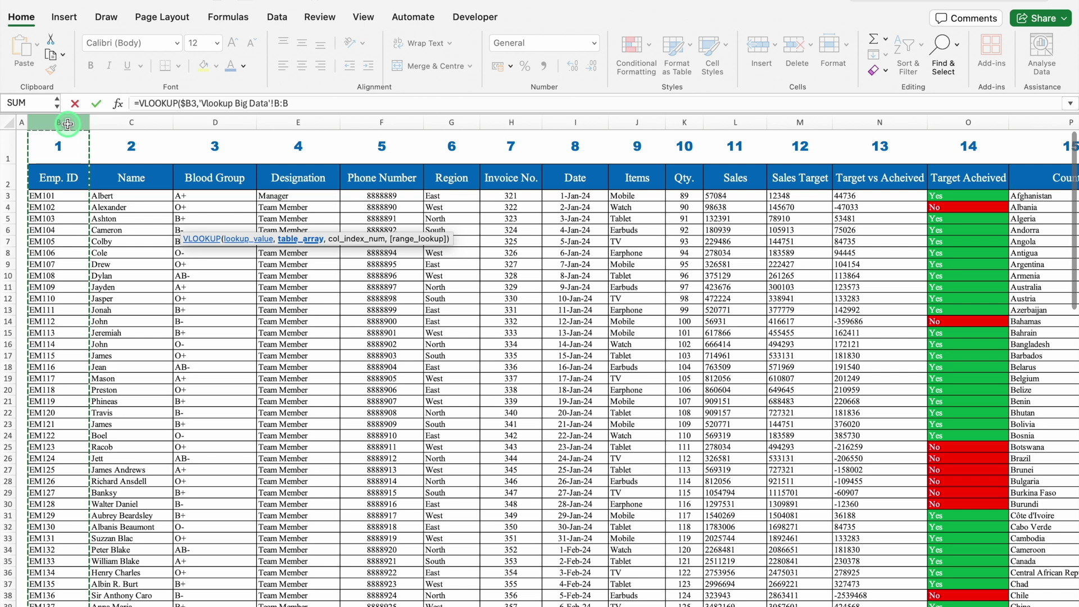
left_click_drag(67, 123, 970, 174)
left_click(352, 103)
key("F4")
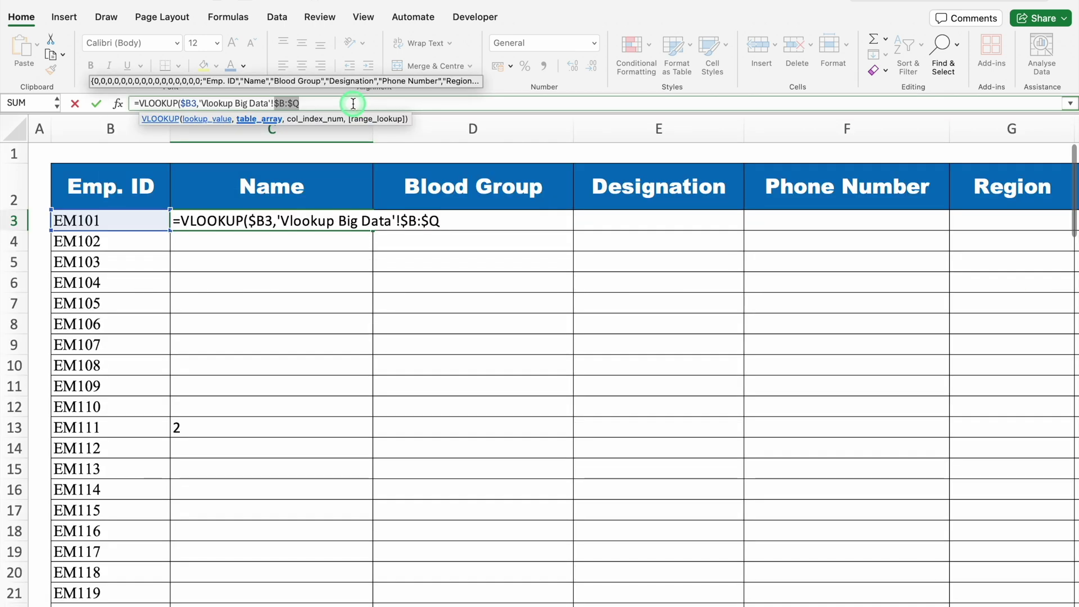
type(",")
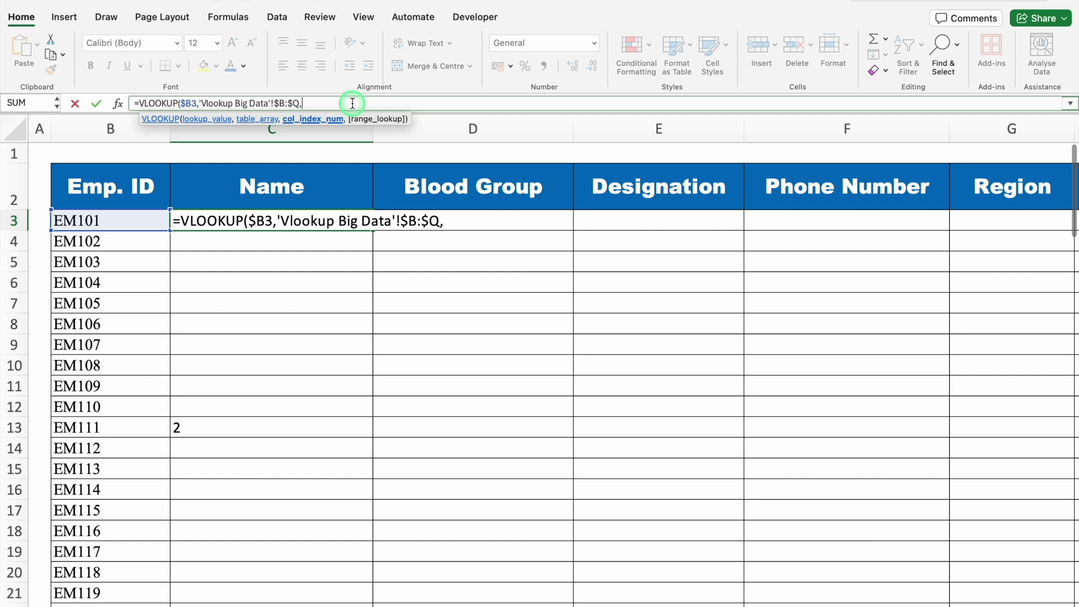
Complete the C3 VLOOKUP with column index 2 and exact match 0, and copy it across to E3
type("2,0")
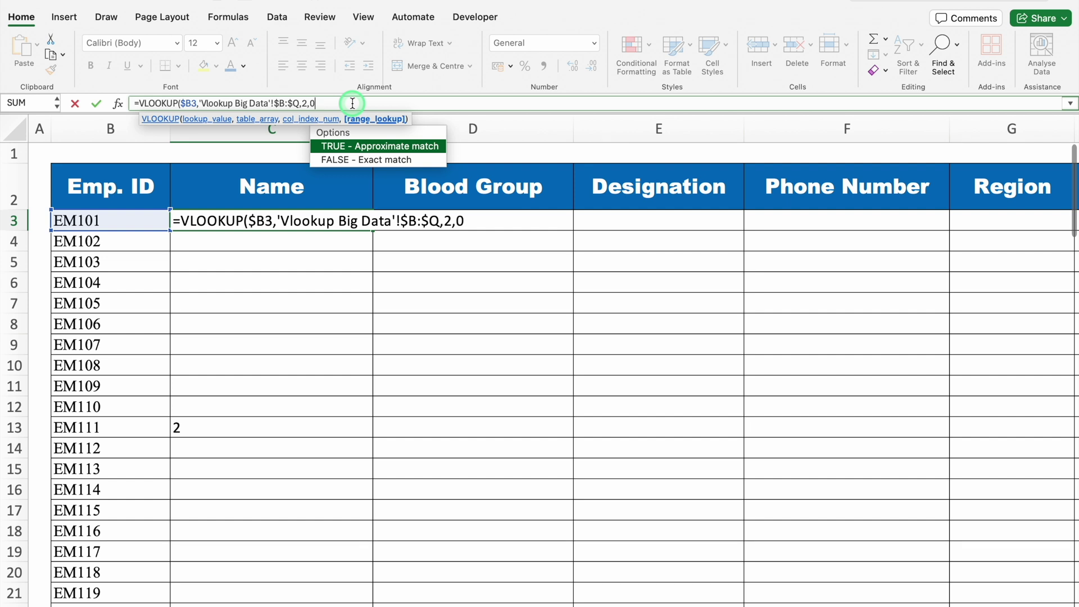
type(")")
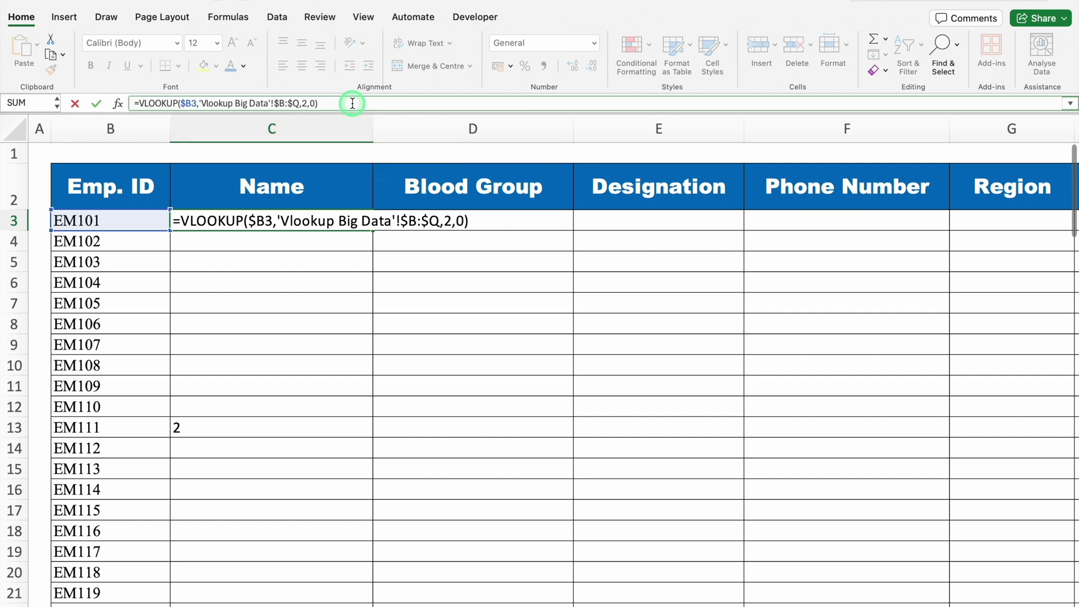
key("Return")
left_click(277, 222)
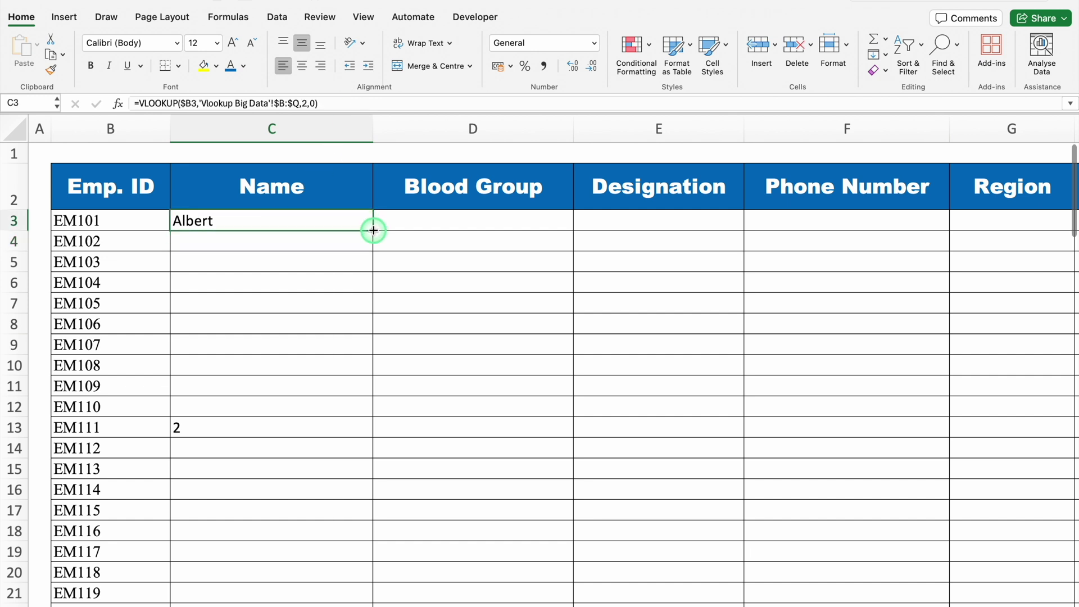
left_click_drag(373, 230, 715, 241)
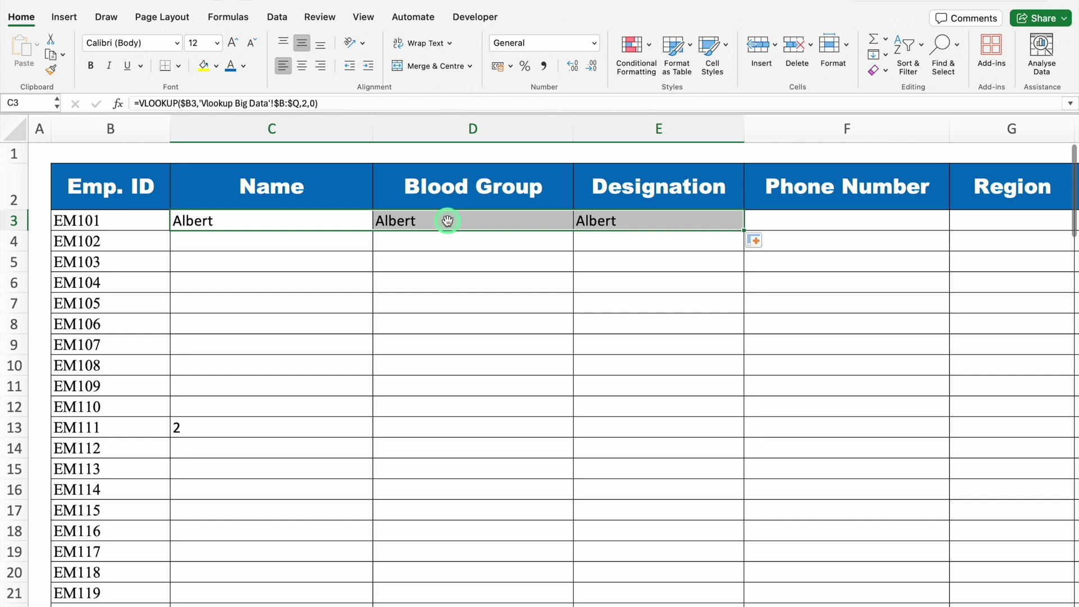
Copy the expression COLUMNS($B$2:C2), without its equals sign, from the formula in C13
left_click(281, 424)
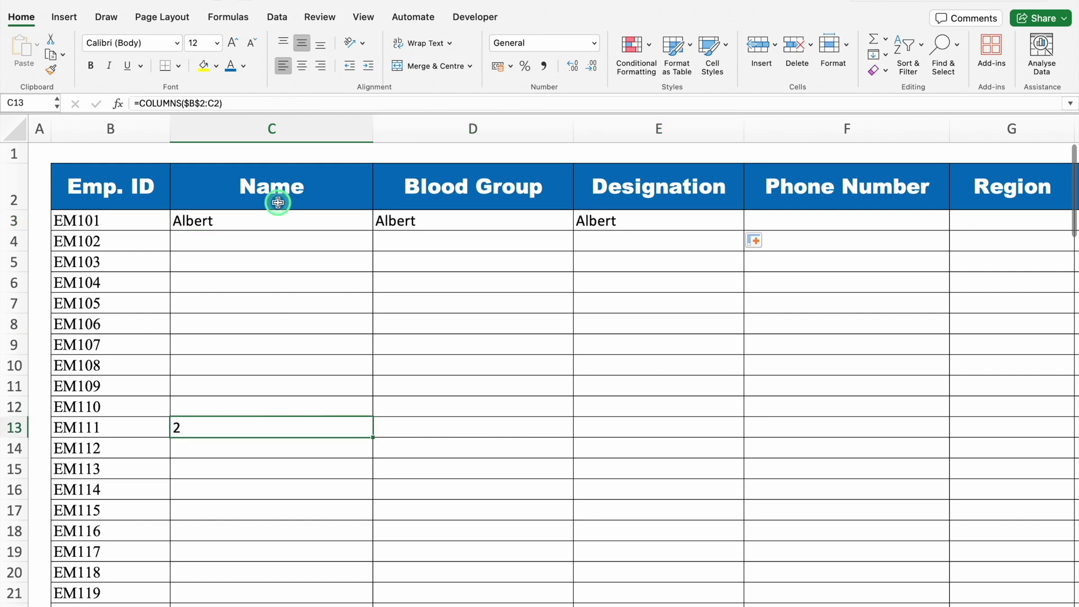
left_click(251, 102)
left_click_drag(223, 103, 201, 86)
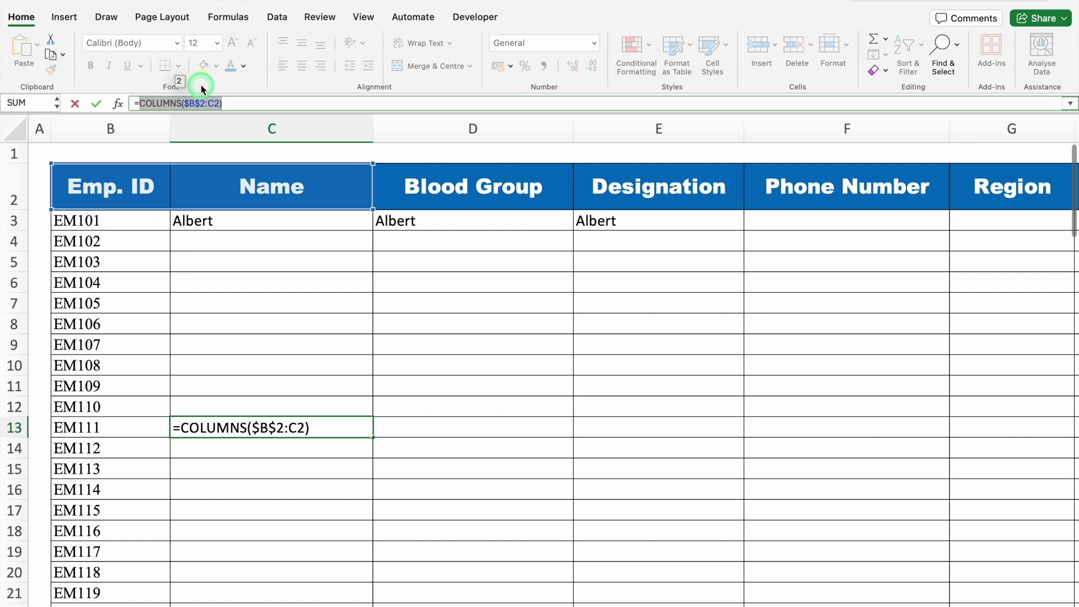
key("super+c")
key("Escape")
Replace the column index 2 in the C3 VLOOKUP with the copied COLUMNS($B$2:C2)
left_click(239, 218)
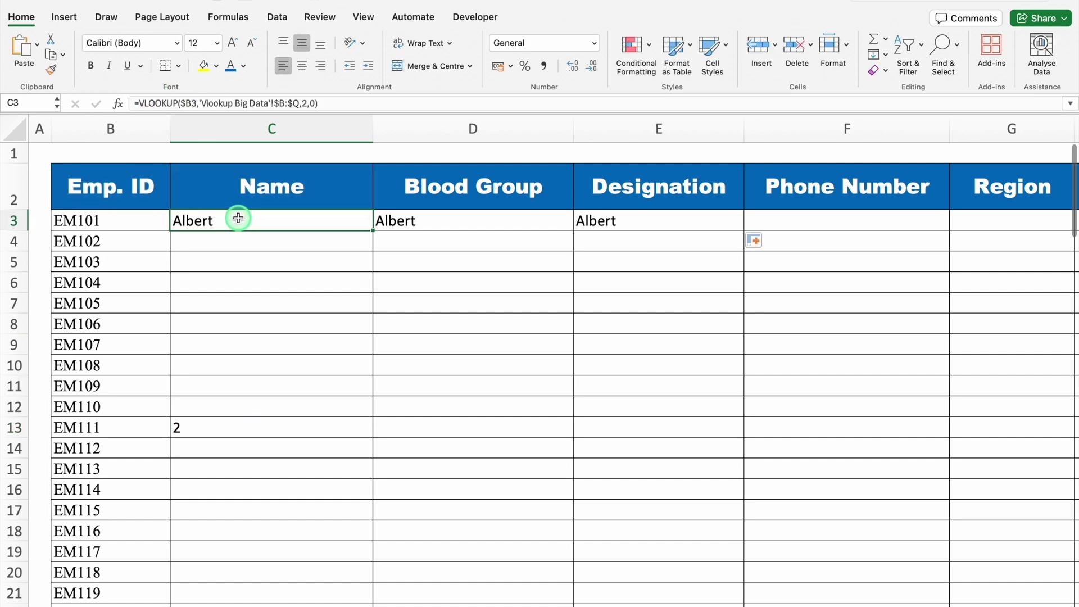
double_click(239, 219)
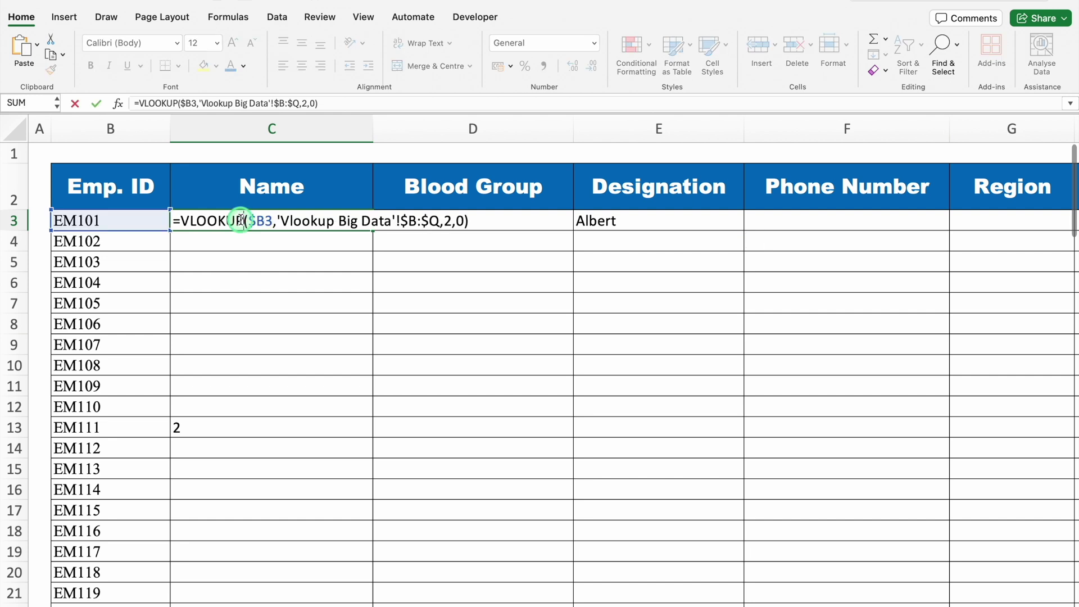
left_click(450, 221)
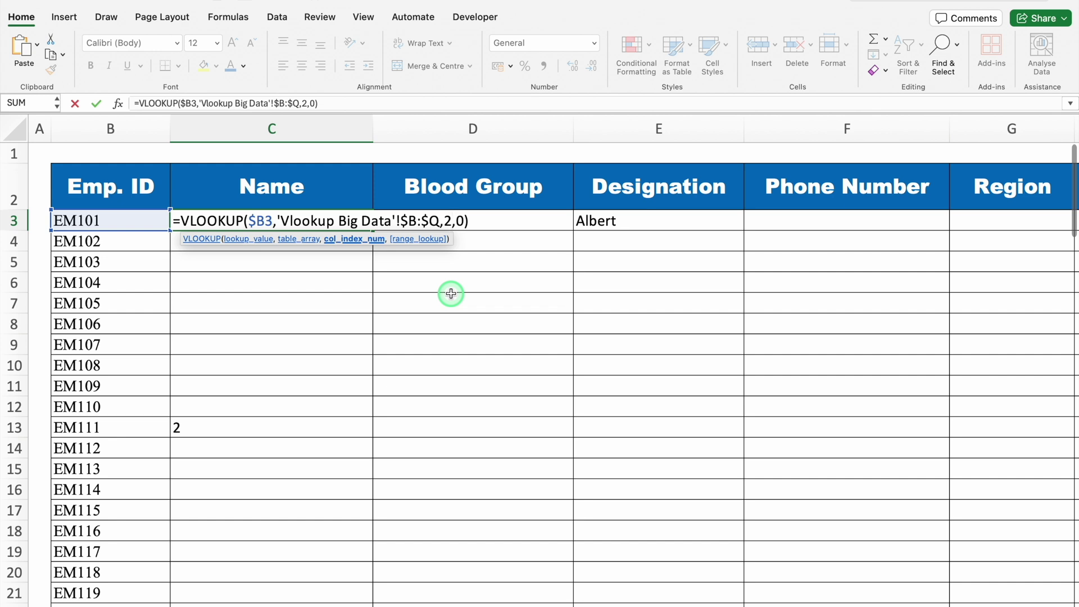
key("BackSpace")
key("super+v")
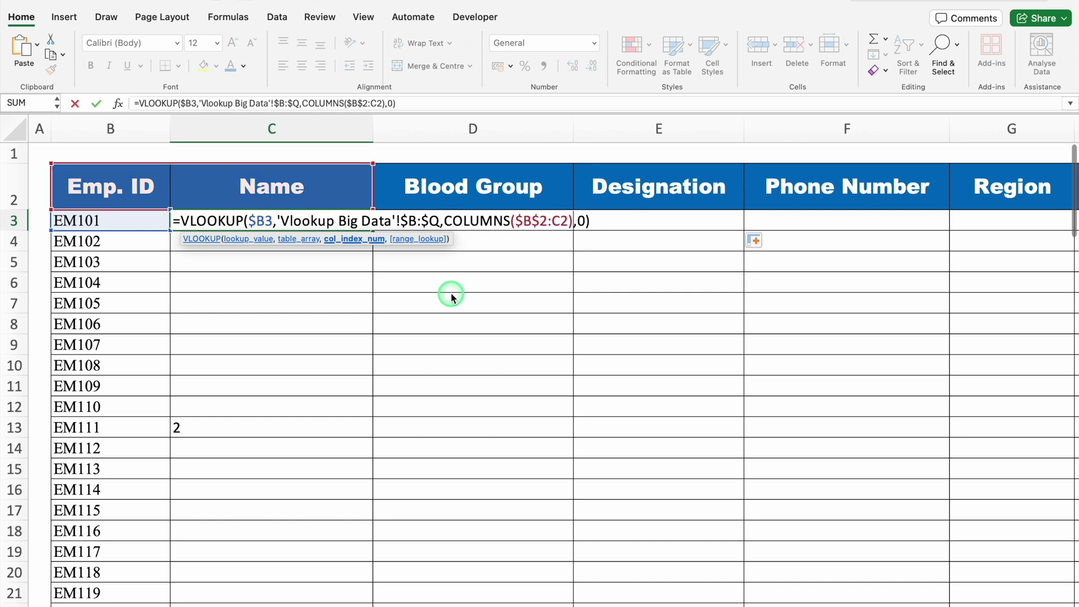
key("Return")
Copy the C3 formula across to Phone Number in F3 and fill C3:F3 down the employee rows
left_click(370, 227)
left_click_drag(373, 231, 866, 243)
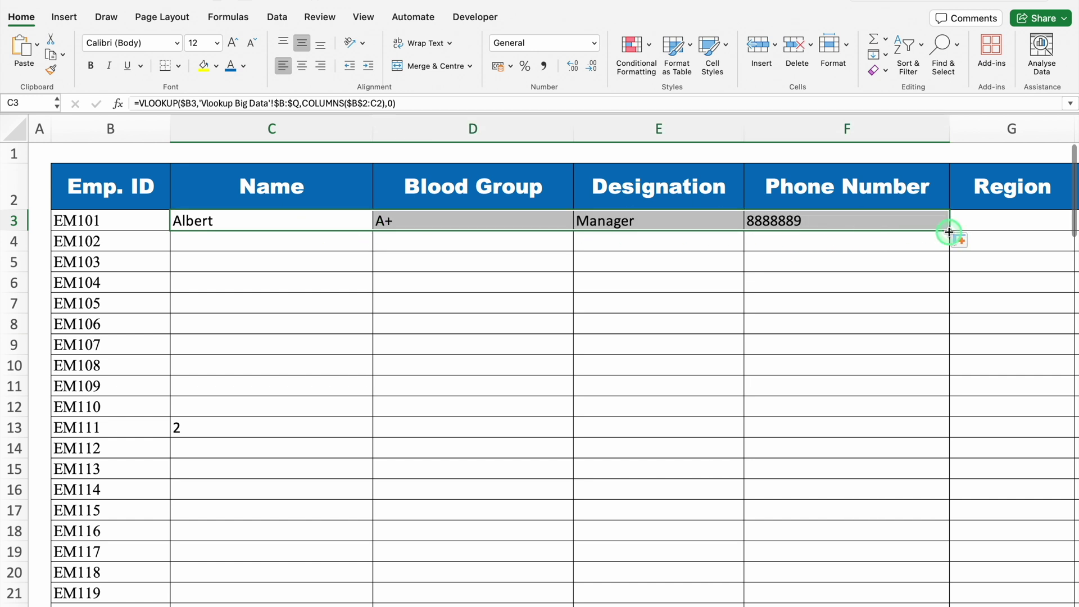
left_click_drag(952, 233, 956, 587)
left_click_drag(1074, 494, 1058, 246)
scroll(1058, 245, "up", 8)
Extend the VLOOKUP formulas from the Phone Number column across Region and the remaining columns for all employee rows
scroll(534, 291, "right", 5)
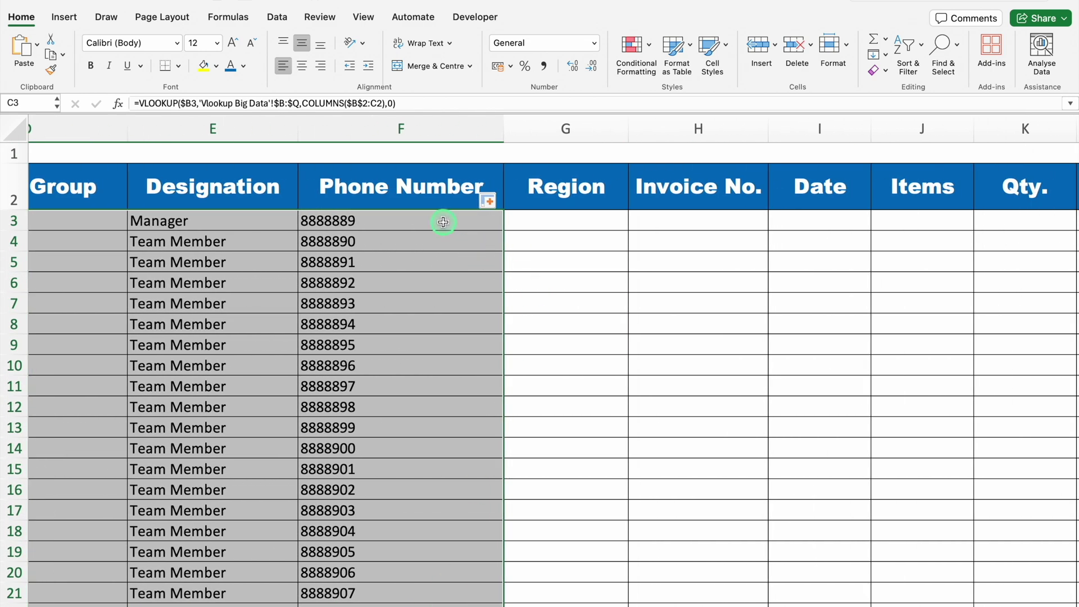
left_click(443, 222)
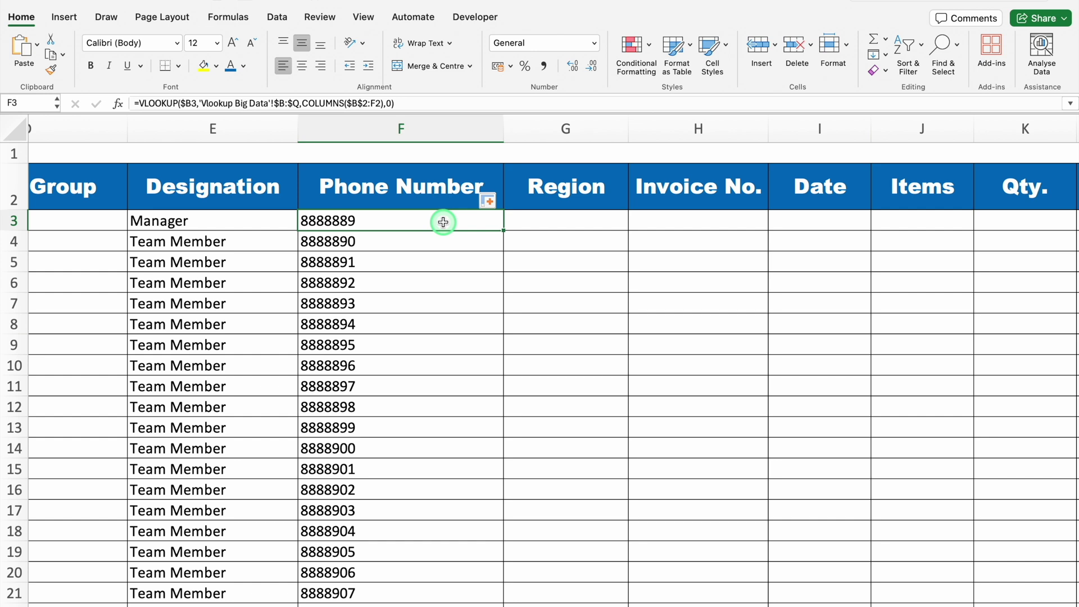
key("ctrl+shift+Down")
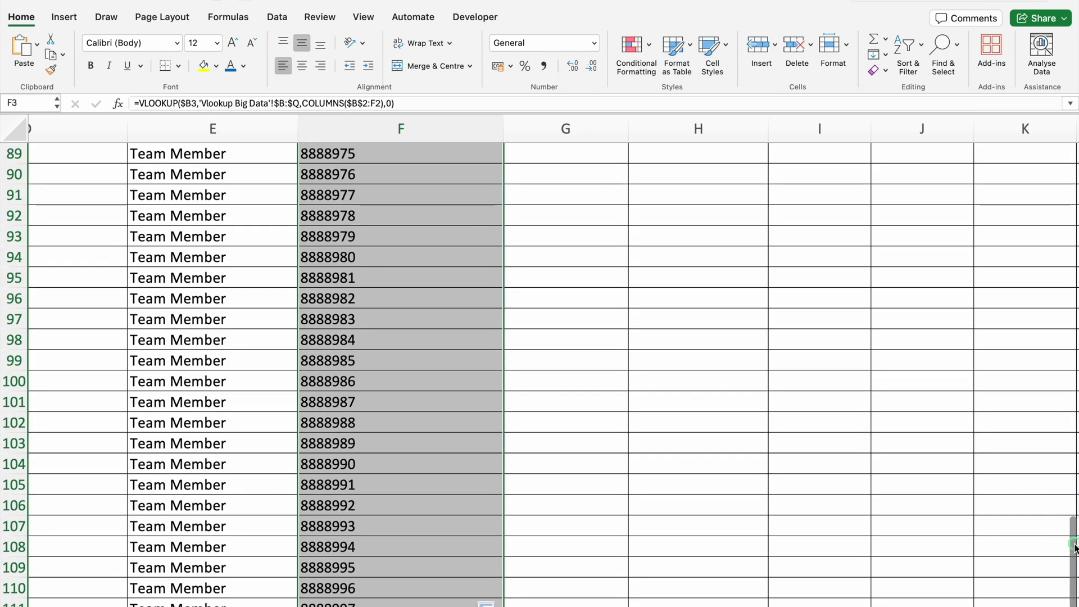
left_click_drag(508, 598, 845, 590)
scroll(889, 602, "up", 20)
scroll(890, 601, "left", 15)
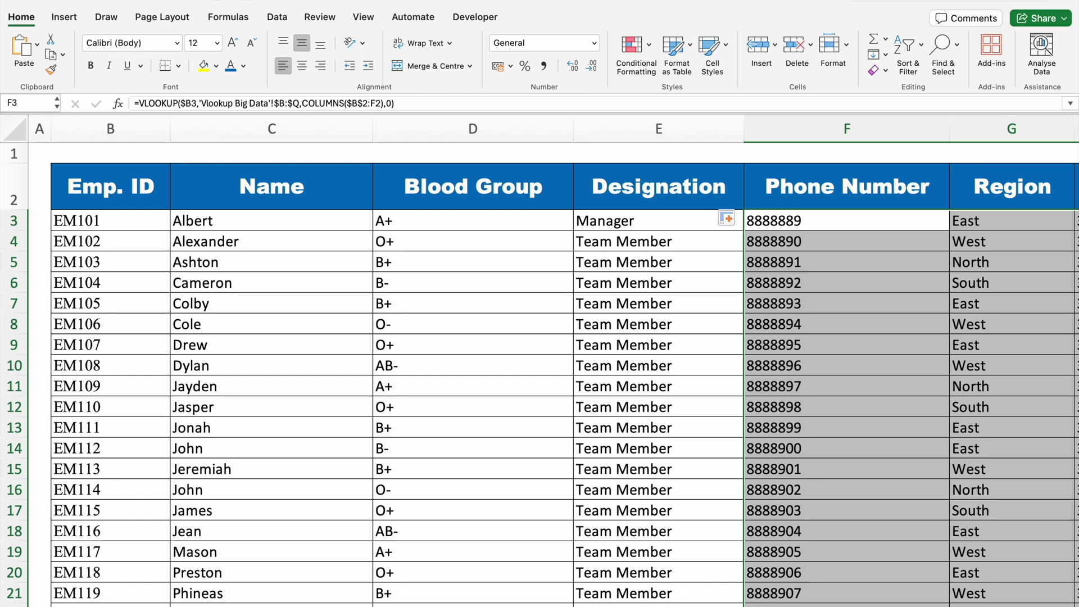
left_click(274, 364)
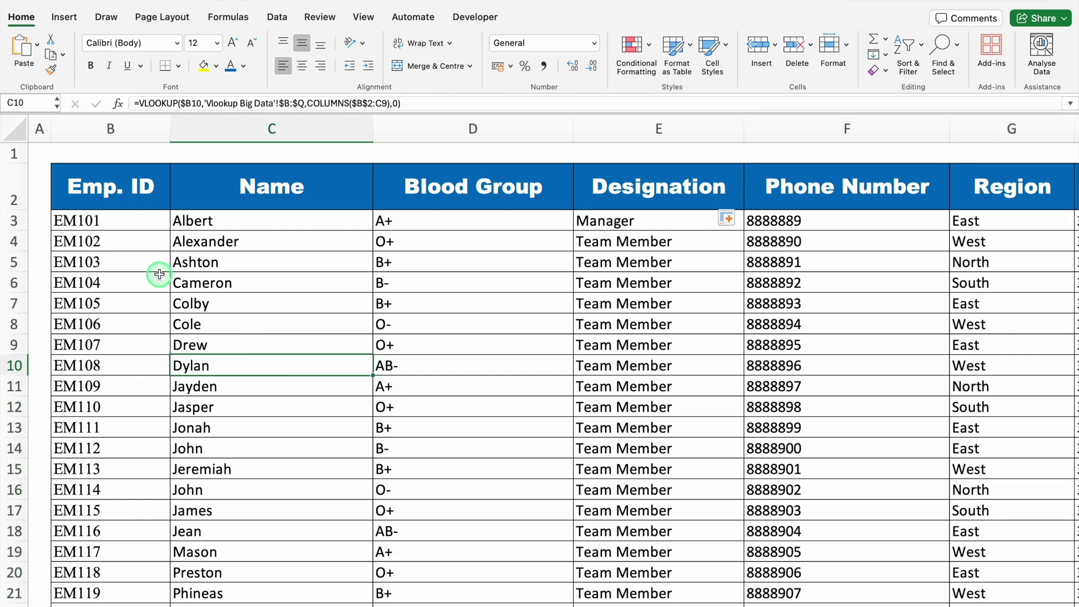
Try replacing the C2 header Name with Designation, then undo the header change
left_click(280, 187)
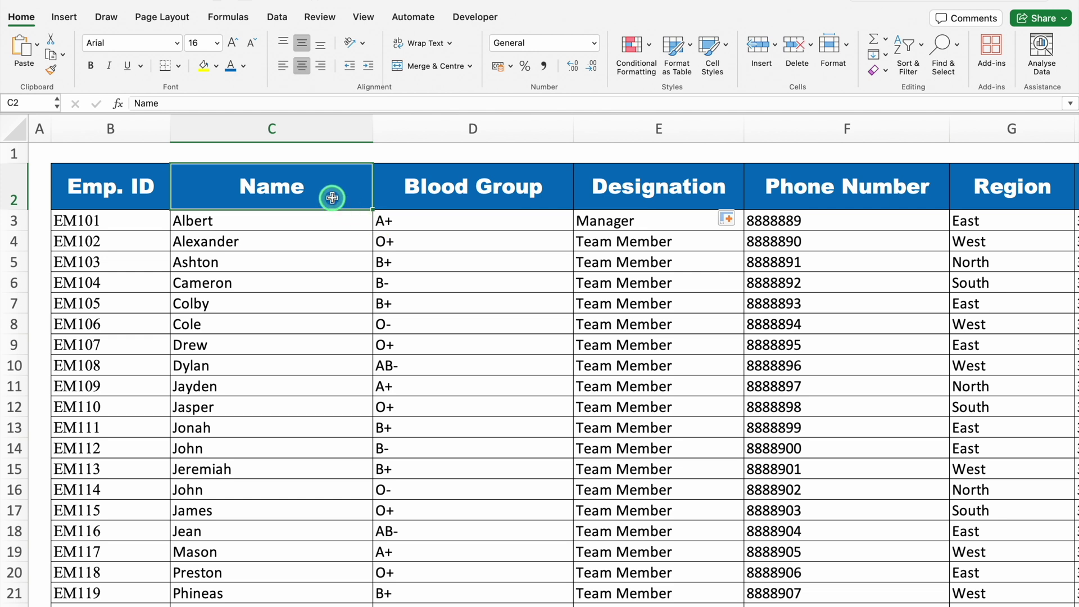
type("Designation")
key("Return")
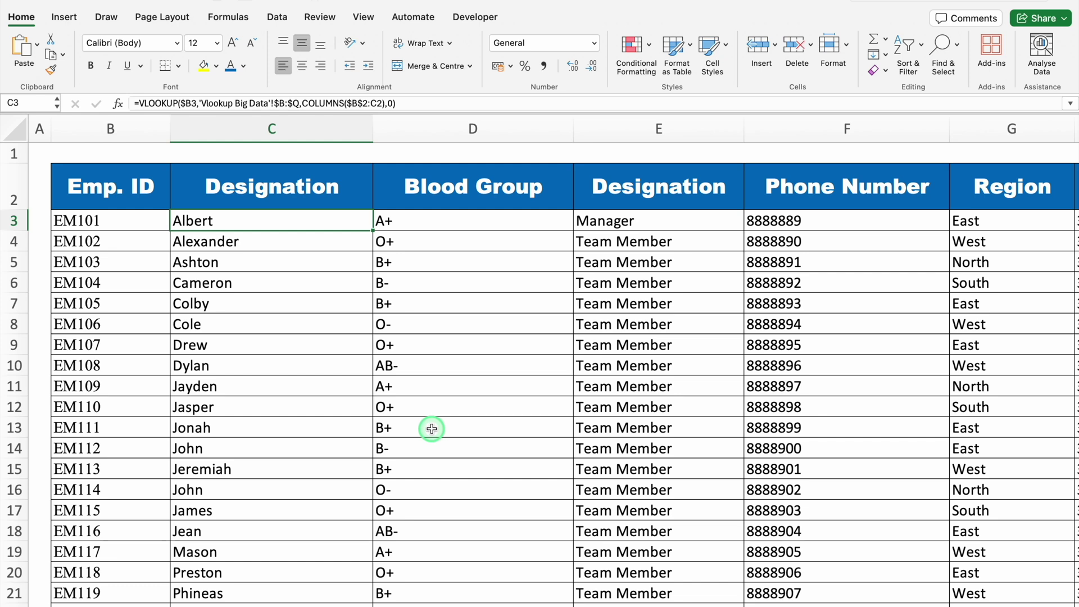
key("ctrl+z")
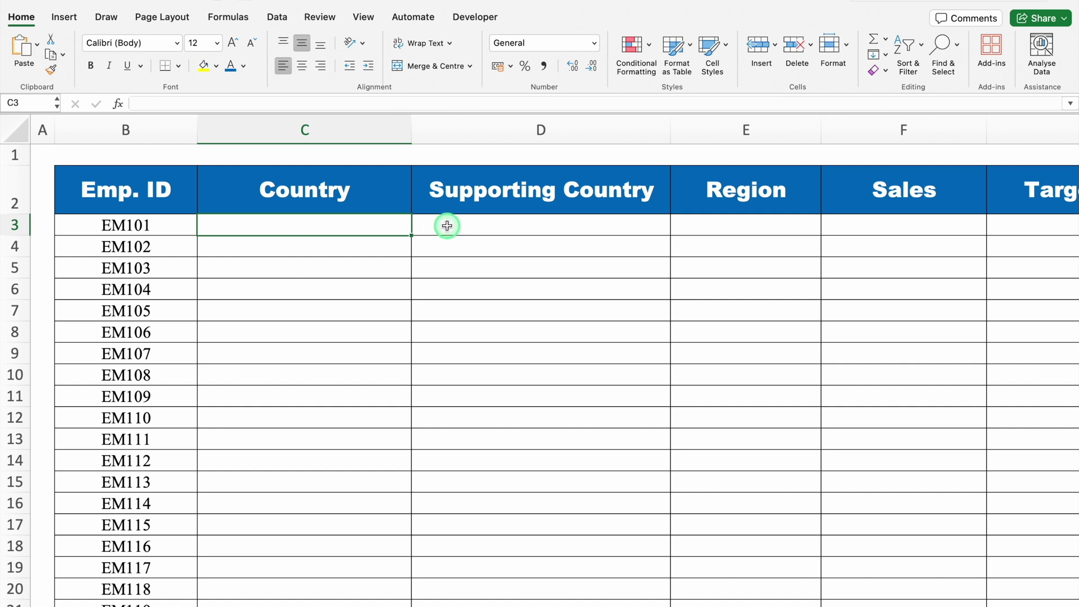
Compare the header order of the table starting with Country against the numbered columns of the source data
left_click(746, 190)
key("Right")
key("Right")
key("Right")
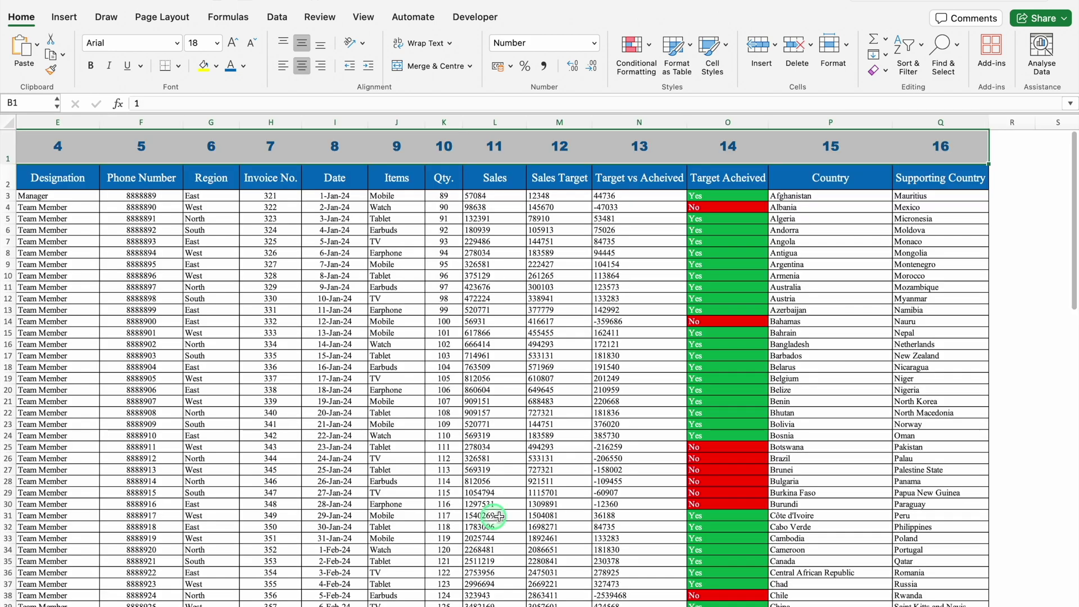
scroll(467, 601, "left", 10)
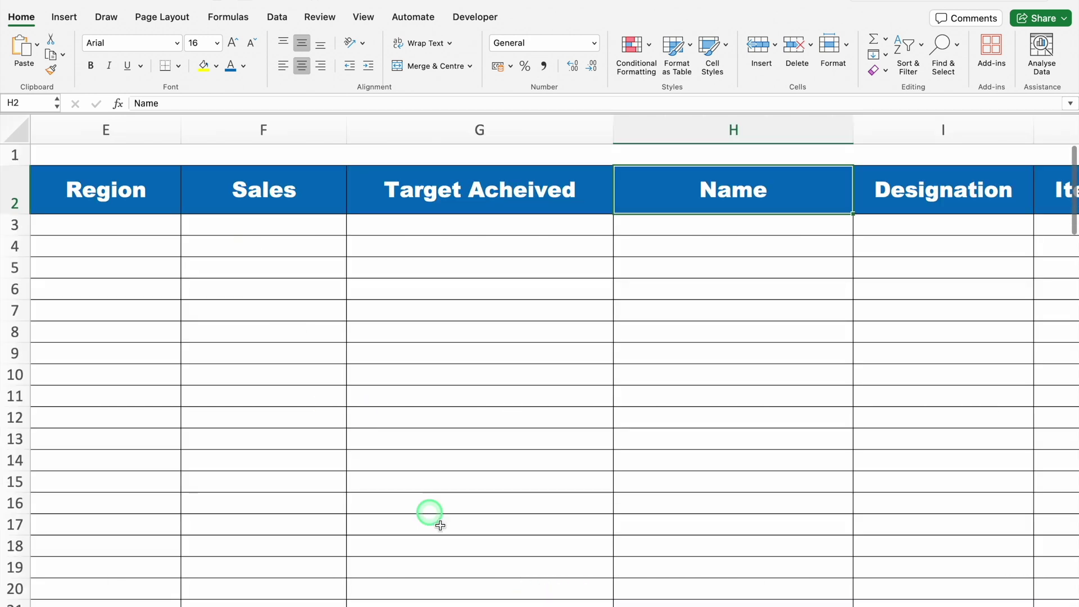
scroll(434, 513, "left", 6)
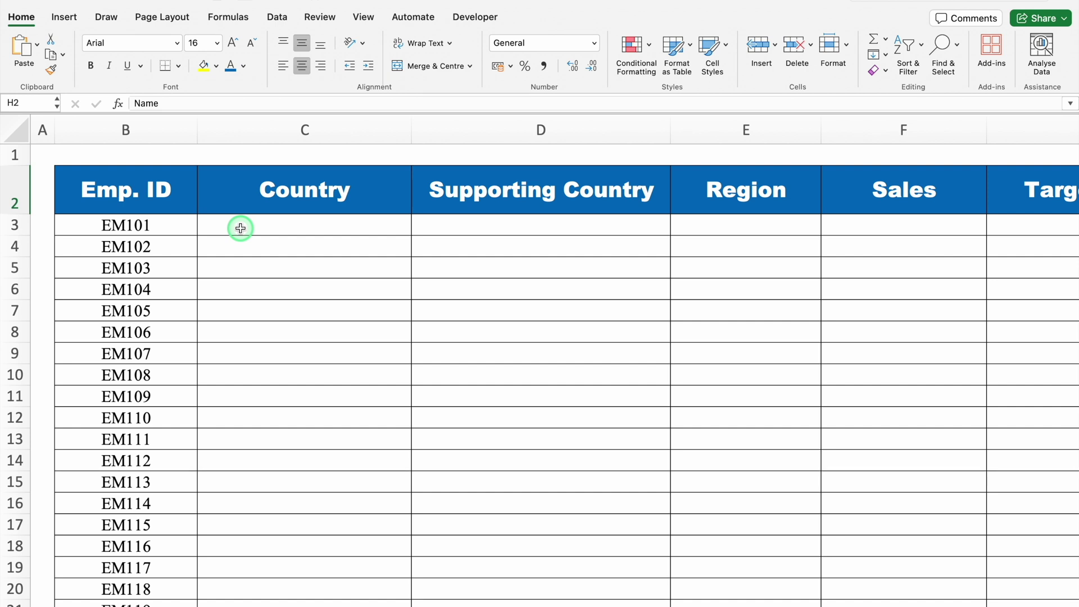
Start a MATCH formula in C7 with the Country header C2 as the lookup value
left_click(277, 309)
type("=matc")
double_click(267, 343)
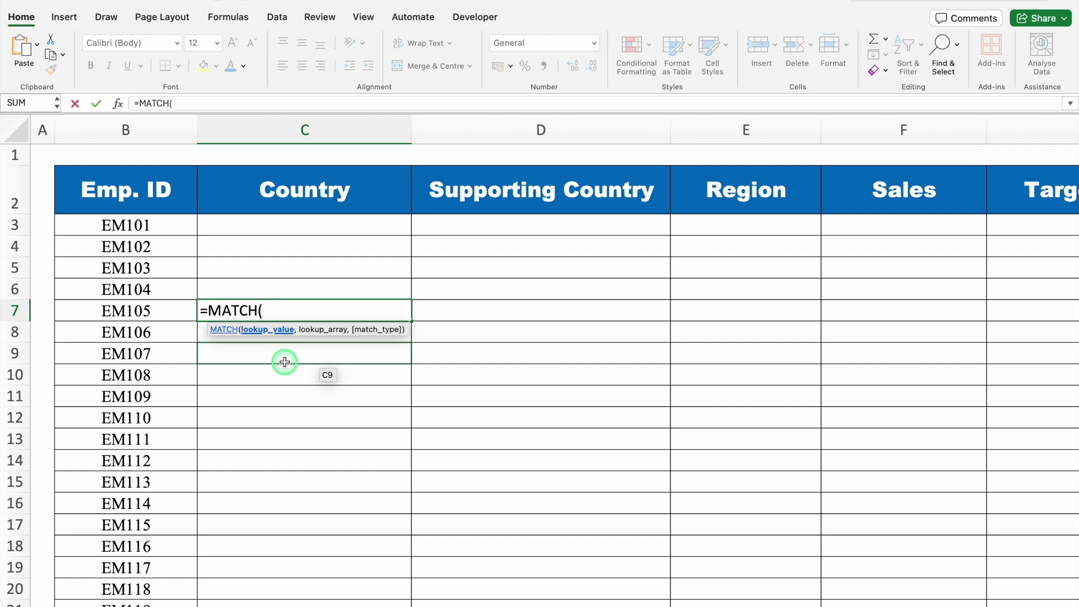
left_click(294, 195)
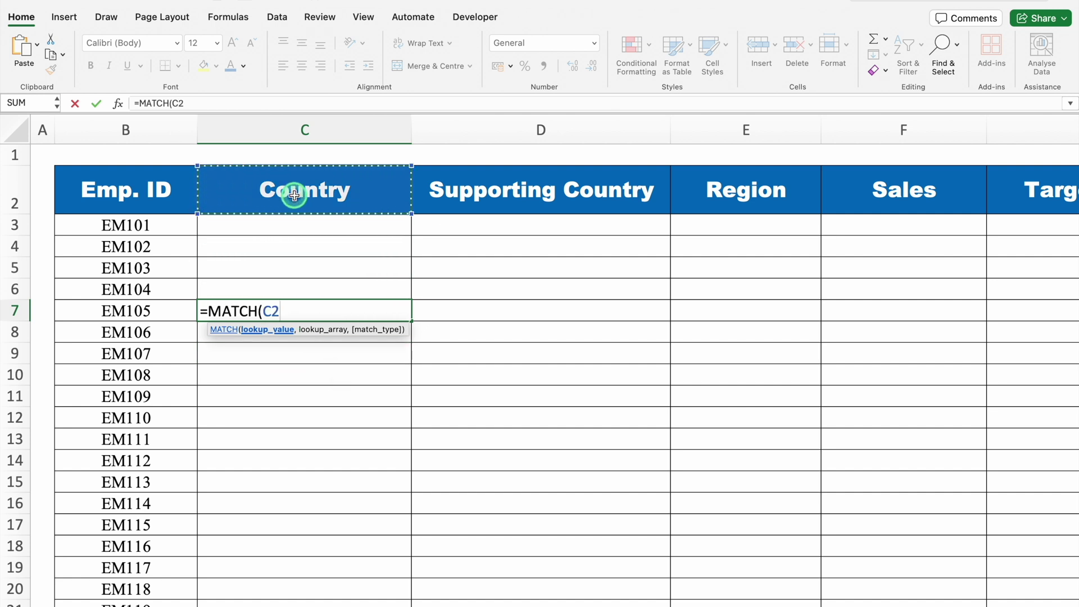
type(",")
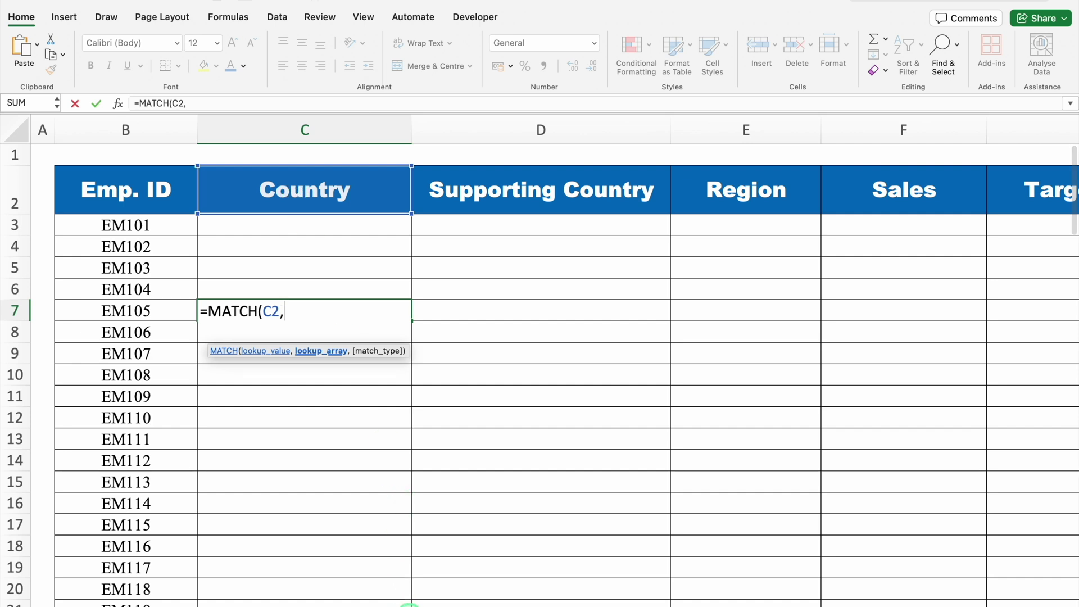
Complete the C7 MATCH with the absolute header range 'Vlookup Big Data'!$B$2:$Q$2 and match type 0
left_click(409, 604)
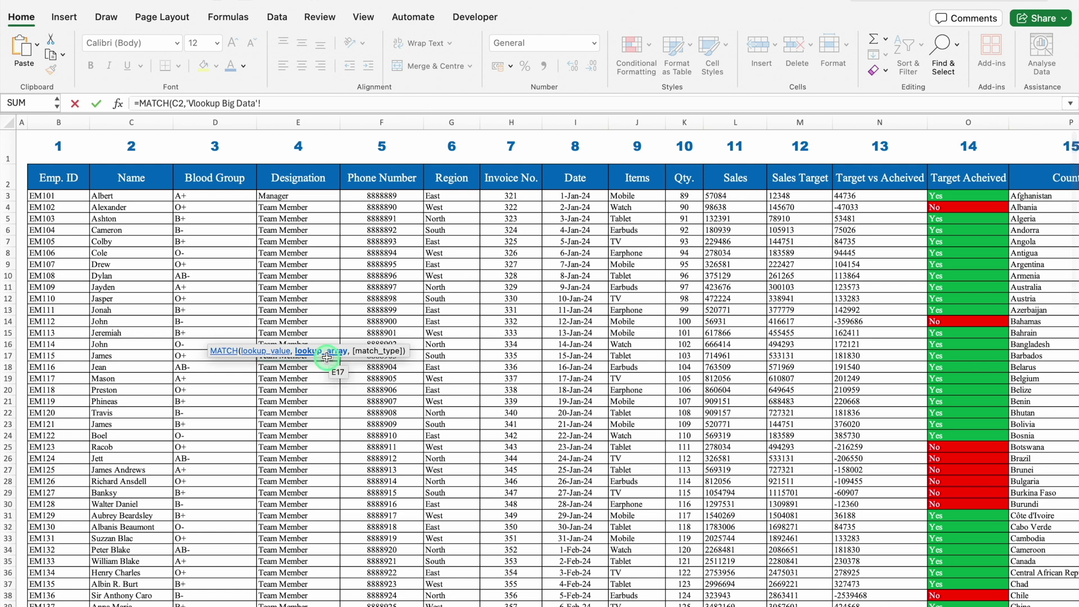
left_click_drag(56, 177, 964, 183)
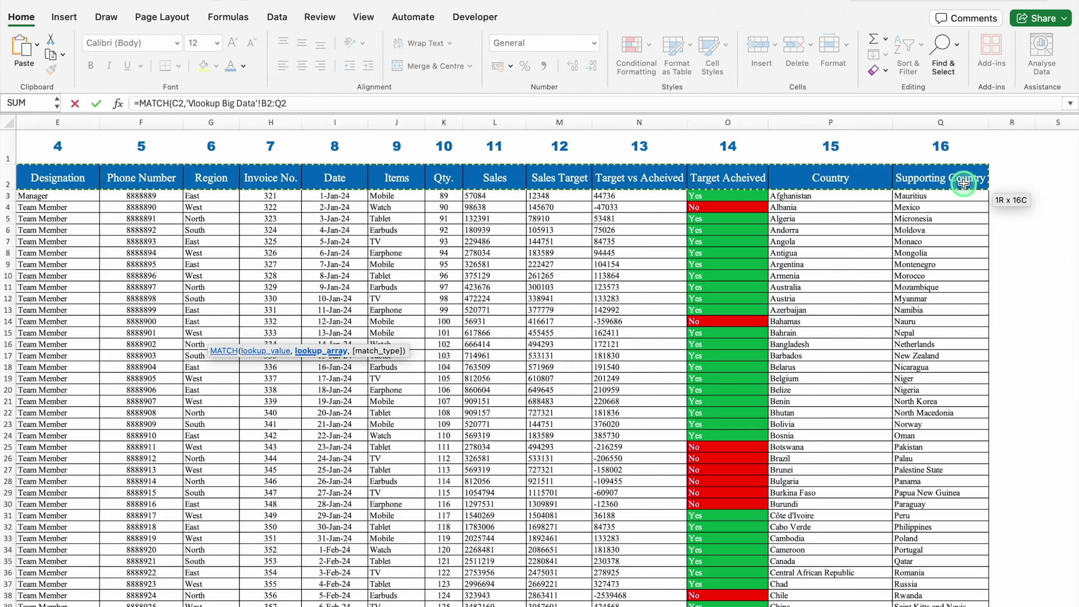
key("F4")
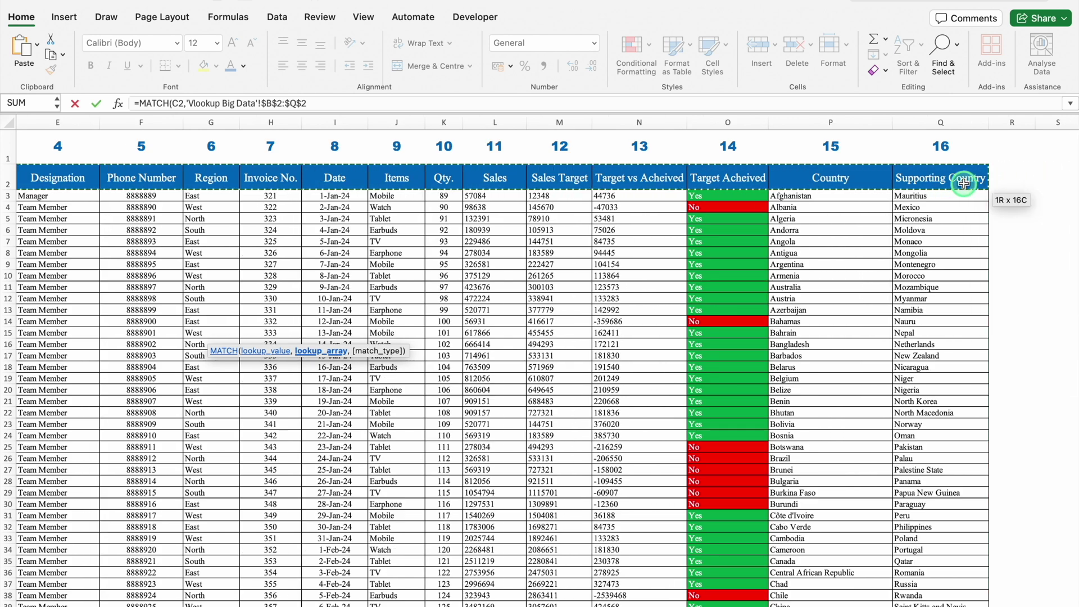
type(",")
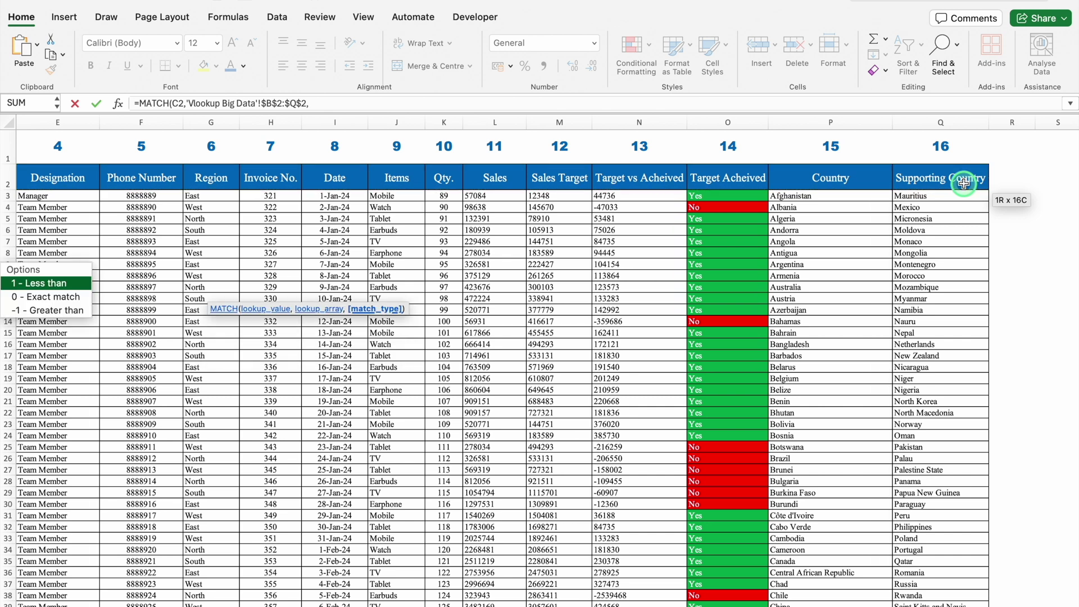
type("0")
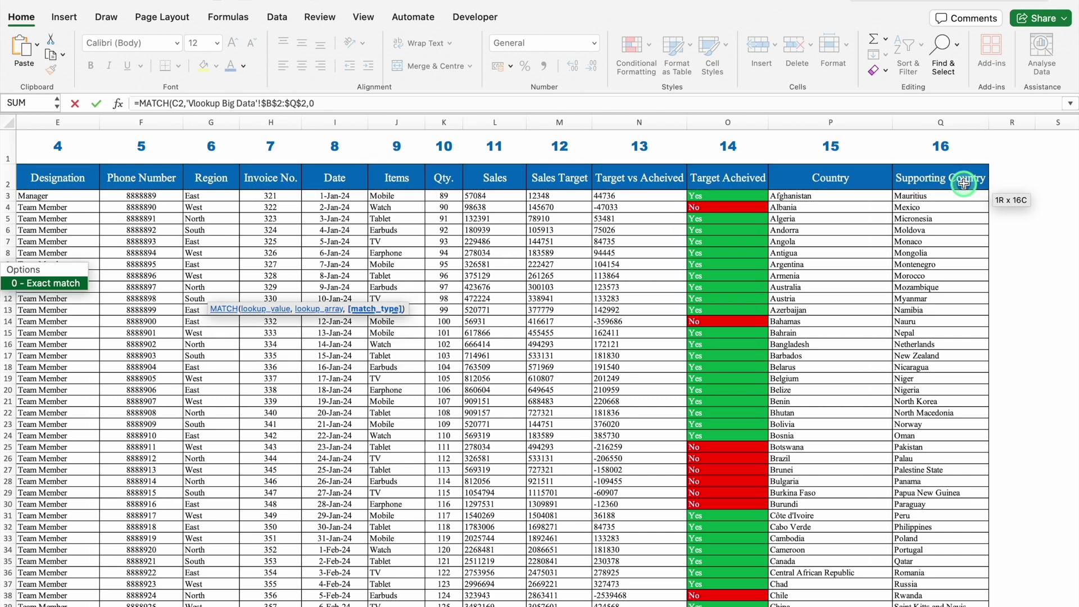
type(")")
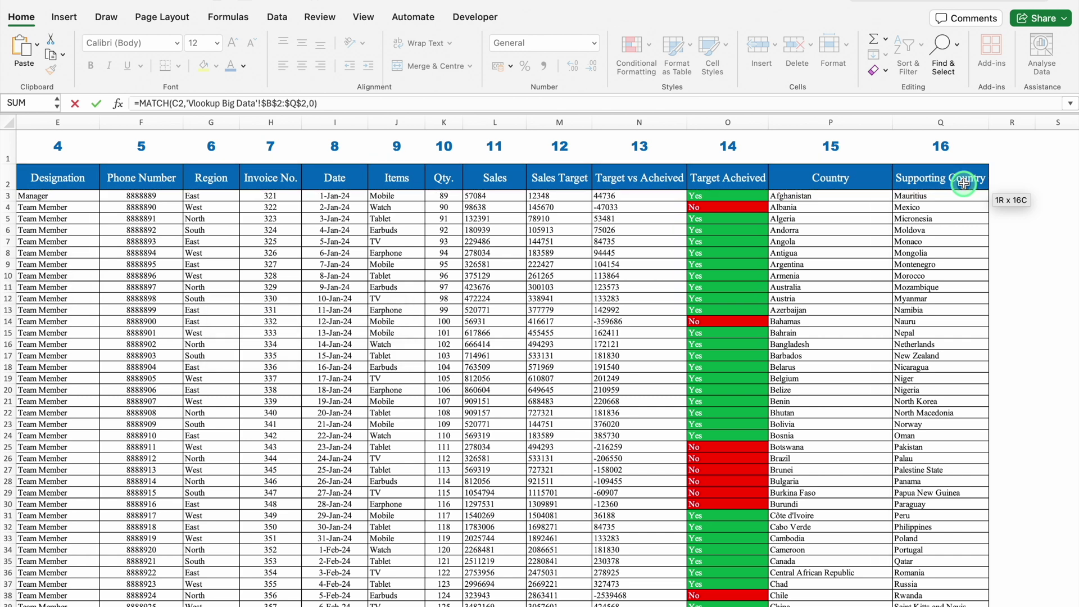
key("Return")
left_click(295, 310)
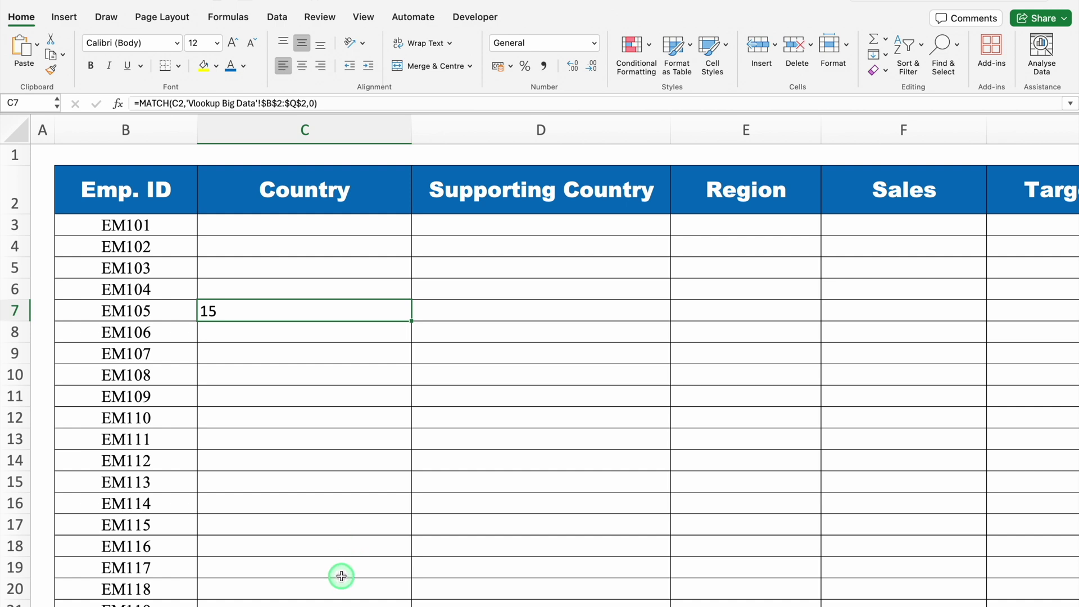
Check the number above the Country column in the source data against the C7 result
key("ctrl+Page_Down")
left_click_drag(831, 130, 845, 145)
left_click(844, 145)
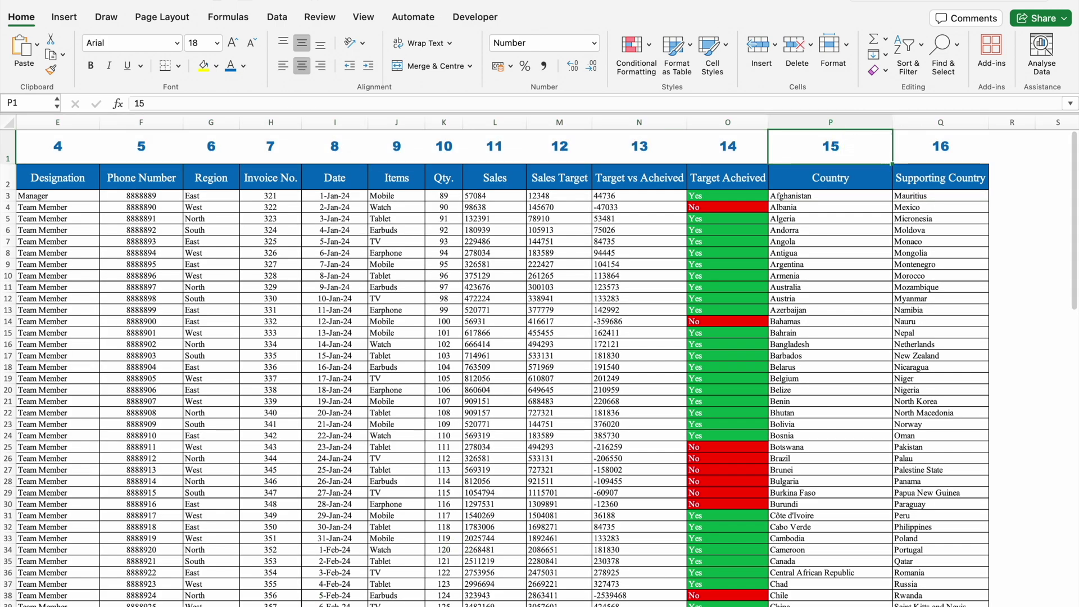
key("ctrl+Page_Up")
Test the C7 MATCH by changing the C2 header to Region
key("ctrl+Up")
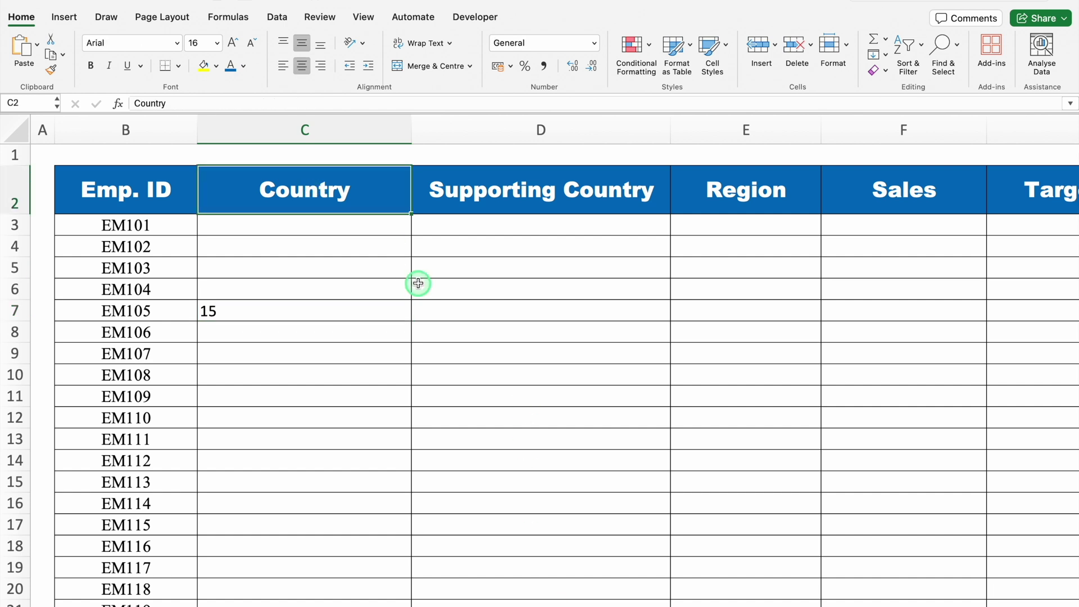
type("Region")
key("Return")
left_click(285, 309)
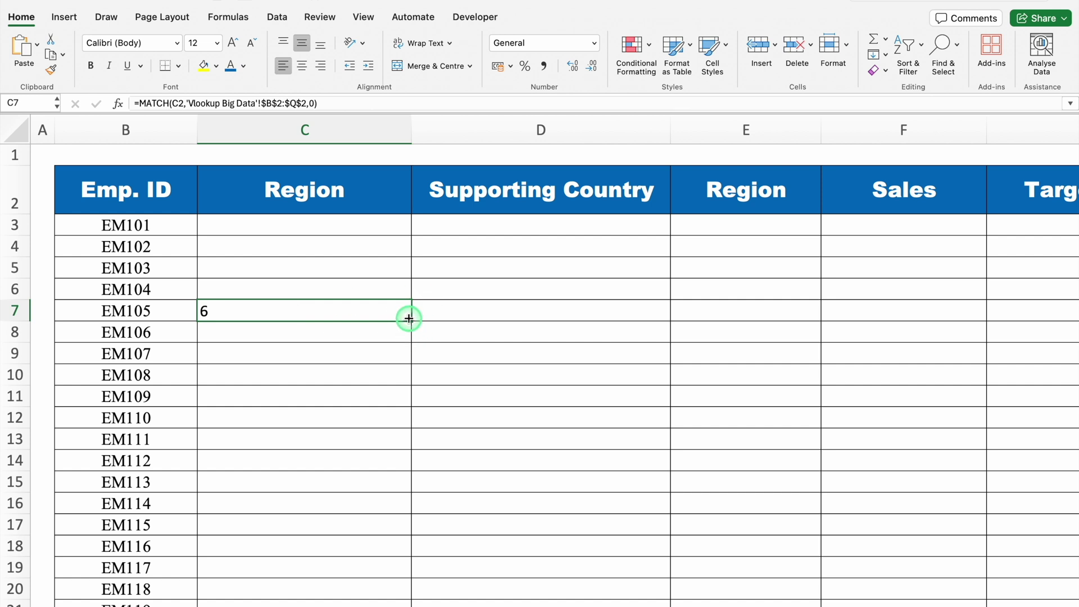
Copy the C7 MATCH across to D7 and down to C8 to check how its references shift
left_click_drag(411, 321, 480, 309)
left_click(478, 309)
left_click(403, 314)
left_click_drag(412, 321, 414, 345)
left_click(301, 330)
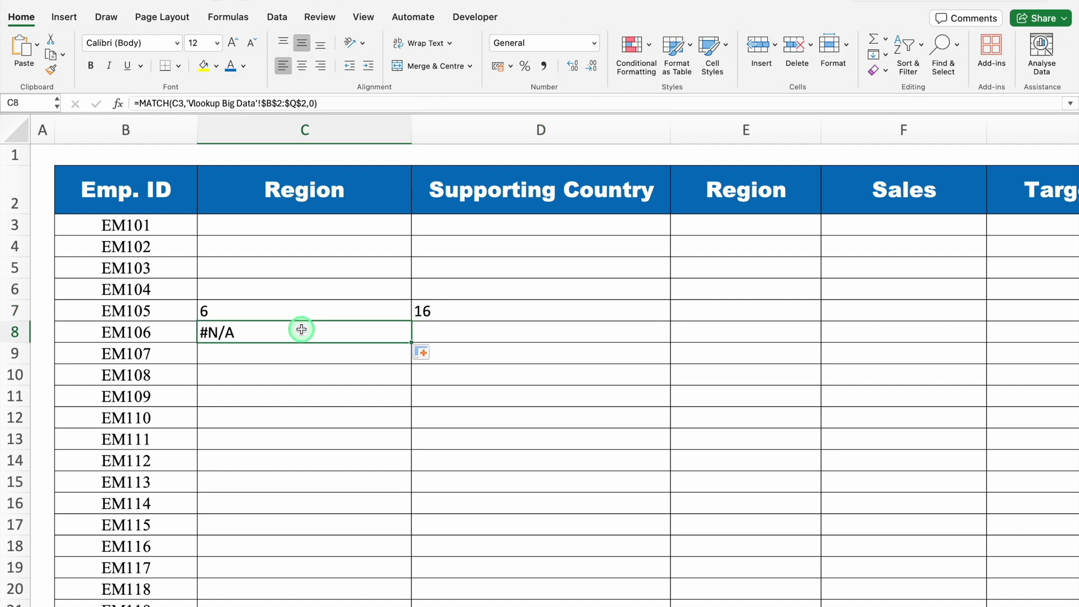
left_click(275, 311)
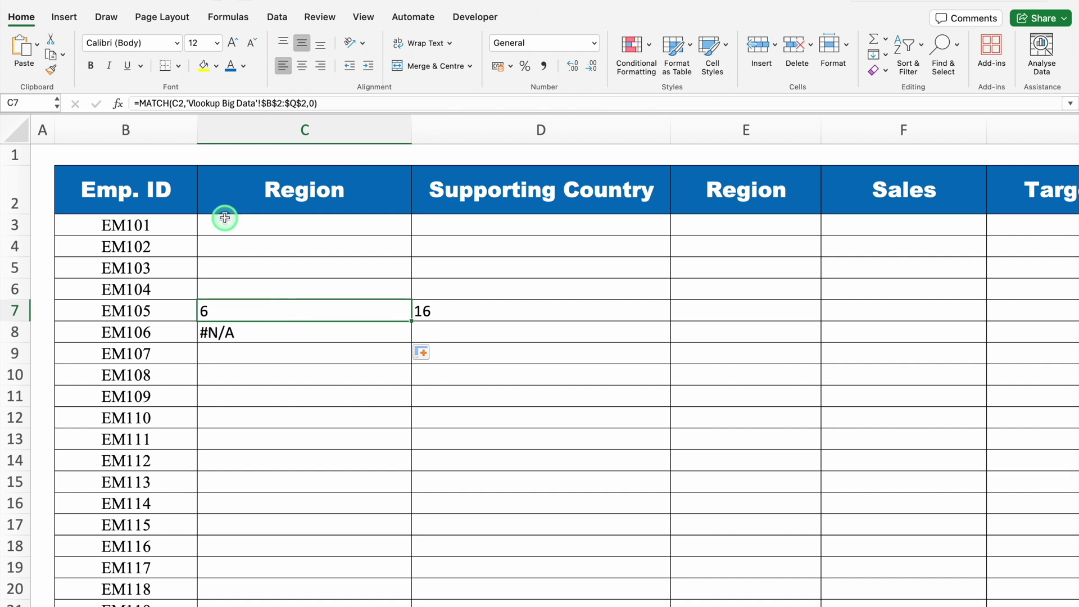
Lock the row of the lookup value in the C7 MATCH by making it C$2
double_click(267, 316)
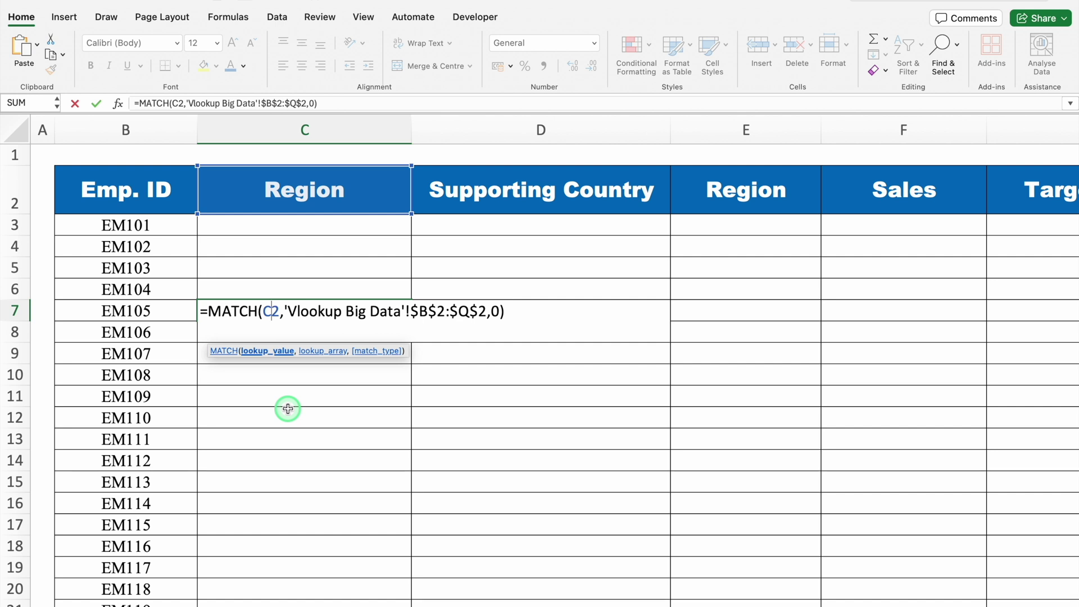
key("F4")
key("F4")
key("ctrl+Return")
Fill the C7 MATCH across to E7 and down to row 15 as a test of the locked row
left_click_drag(412, 320, 854, 338)
left_click_drag(822, 326, 821, 489)
left_click(284, 316)
left_click(470, 315)
Clear the test copies in C8:E15 and D7:E7, keeping only the MATCH in C7
left_click_drag(393, 332, 692, 482)
key("Delete")
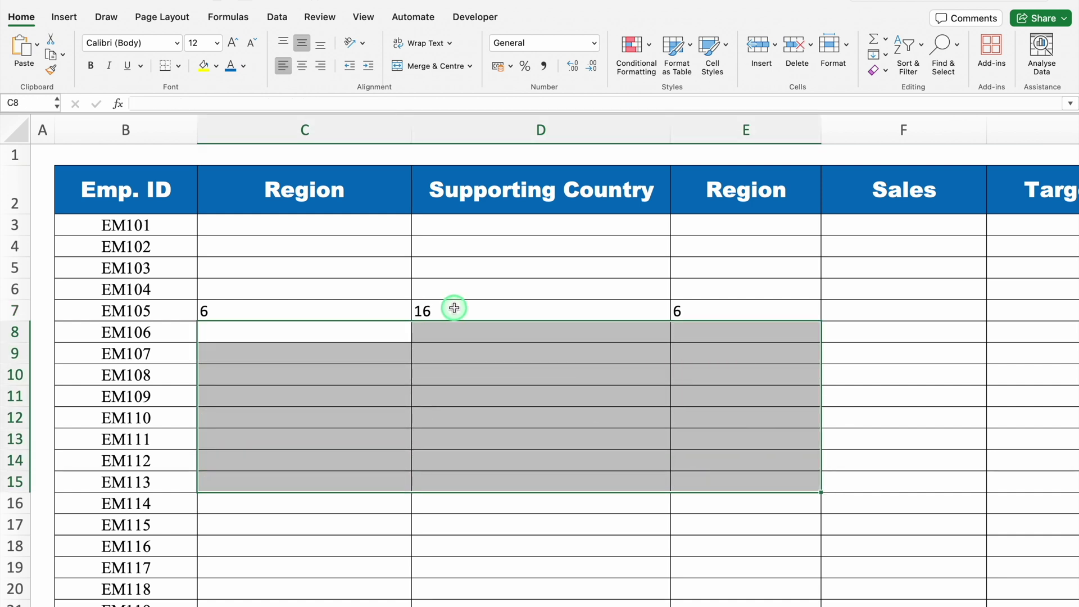
left_click_drag(453, 305, 798, 311)
key("Delete")
left_click(295, 307)
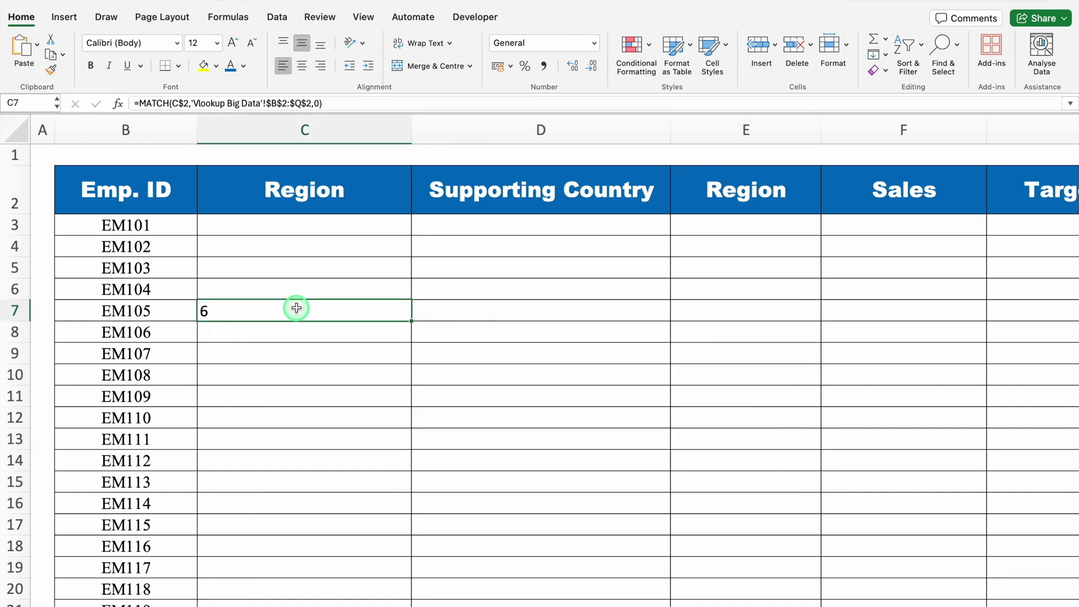
left_click(241, 225)
type("=vlo")
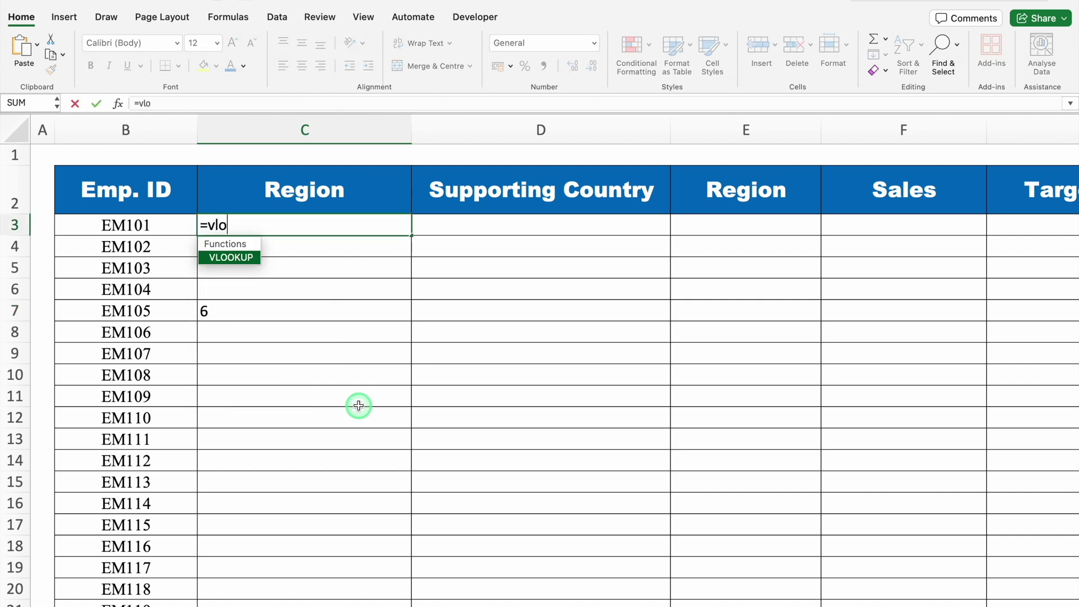
double_click(247, 258)
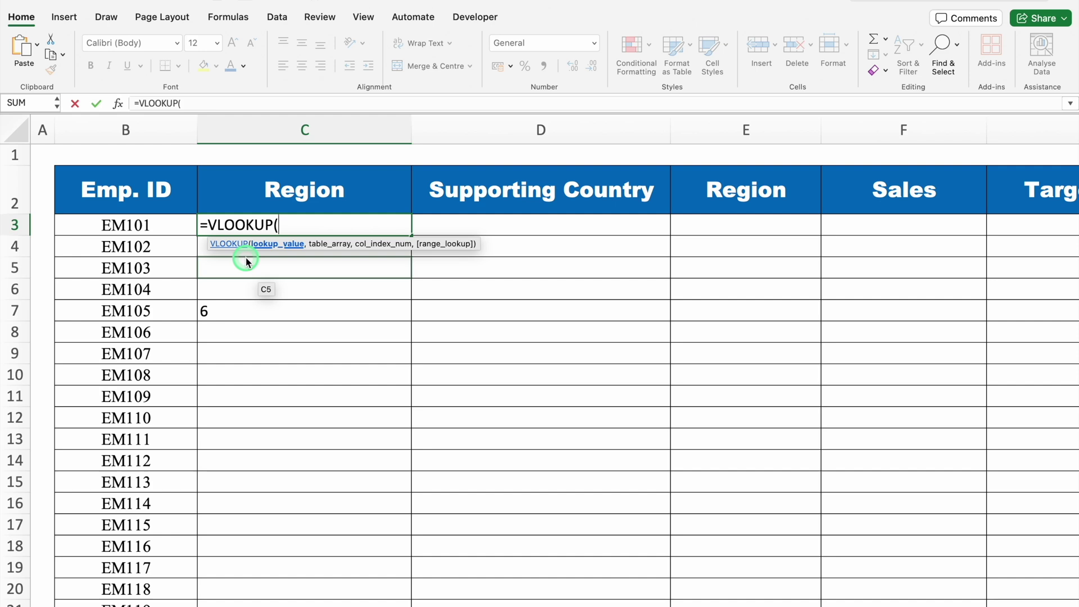
key("Escape")
Set the C2 header back to Country
left_click(304, 197)
type("Country")
key("Return")
Start a VLOOKUP in C3 with the employee ID in B3 as the lookup value, column-locked as $B3
type("=vlo")
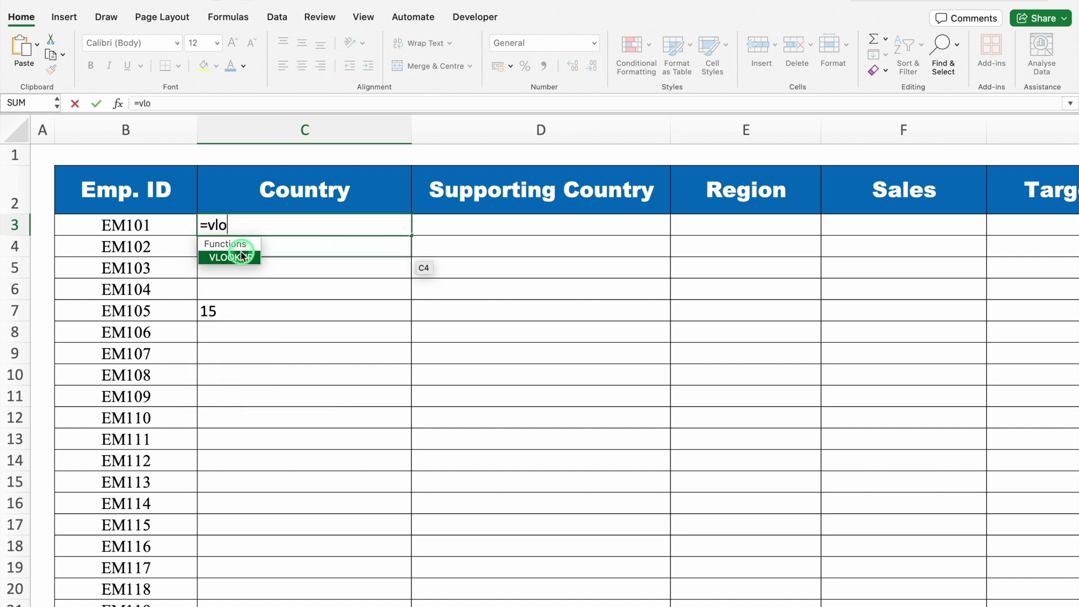
double_click(239, 258)
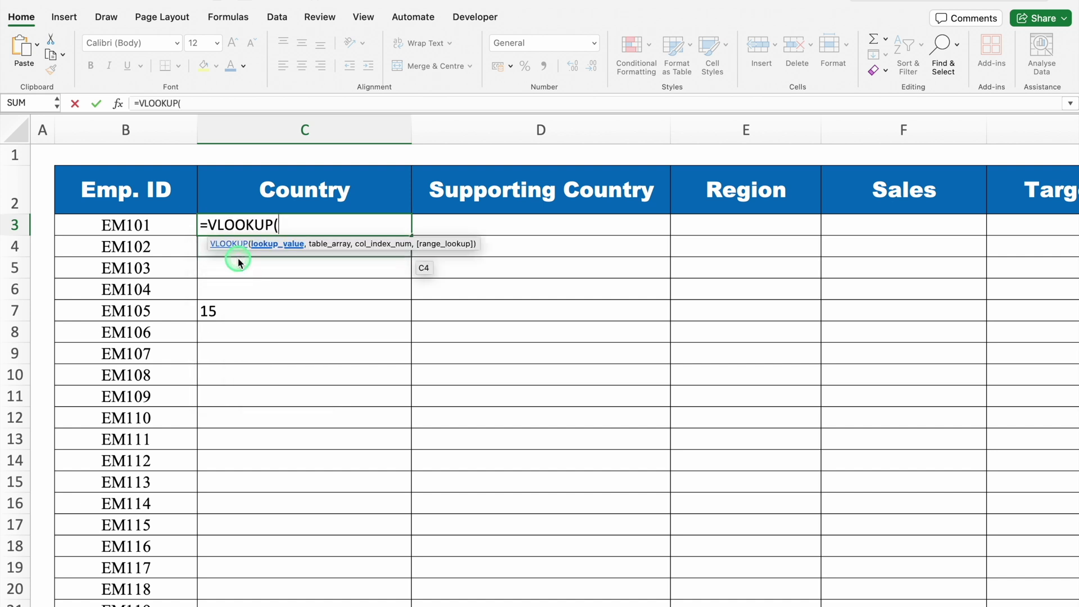
left_click(167, 232)
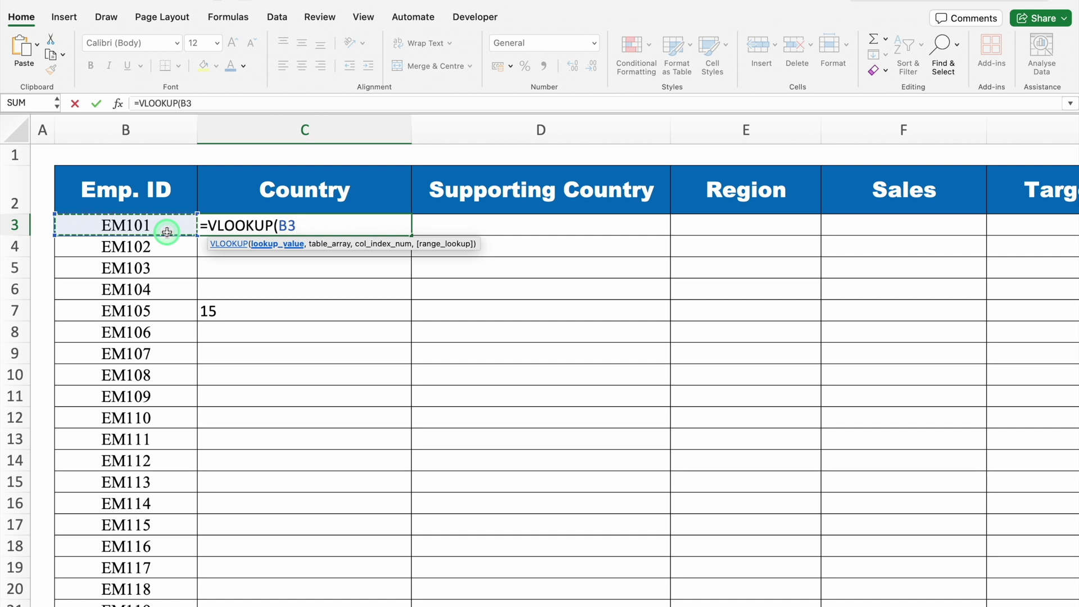
key("F4")
key("F4")
key("F4")
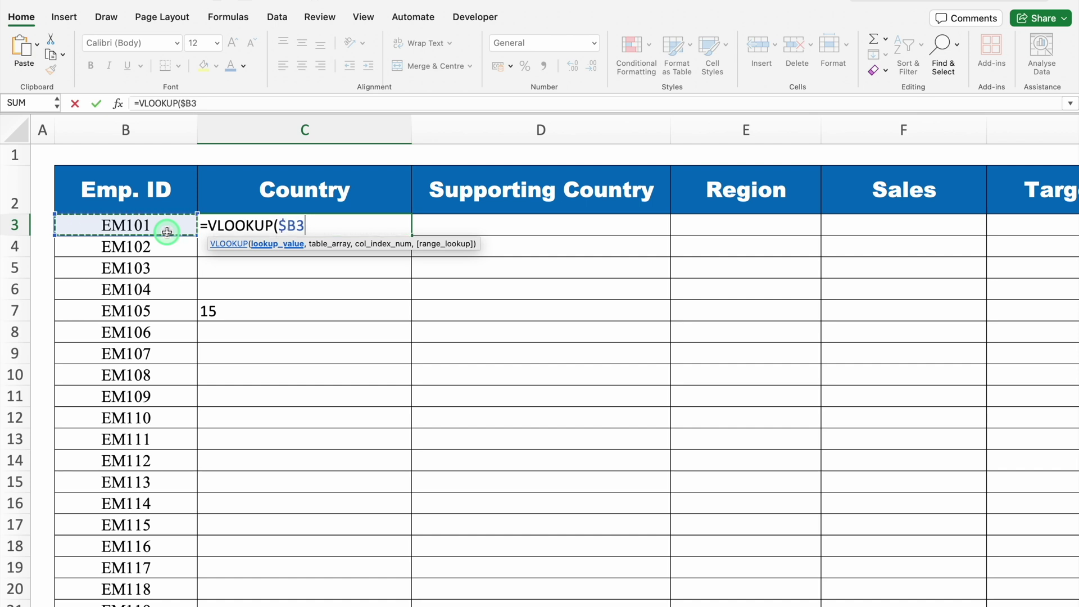
Set the VLOOKUP's table array in C3 to columns B through Q of the Vlookup Big Data sheet, locked as $B:$Q
type(",")
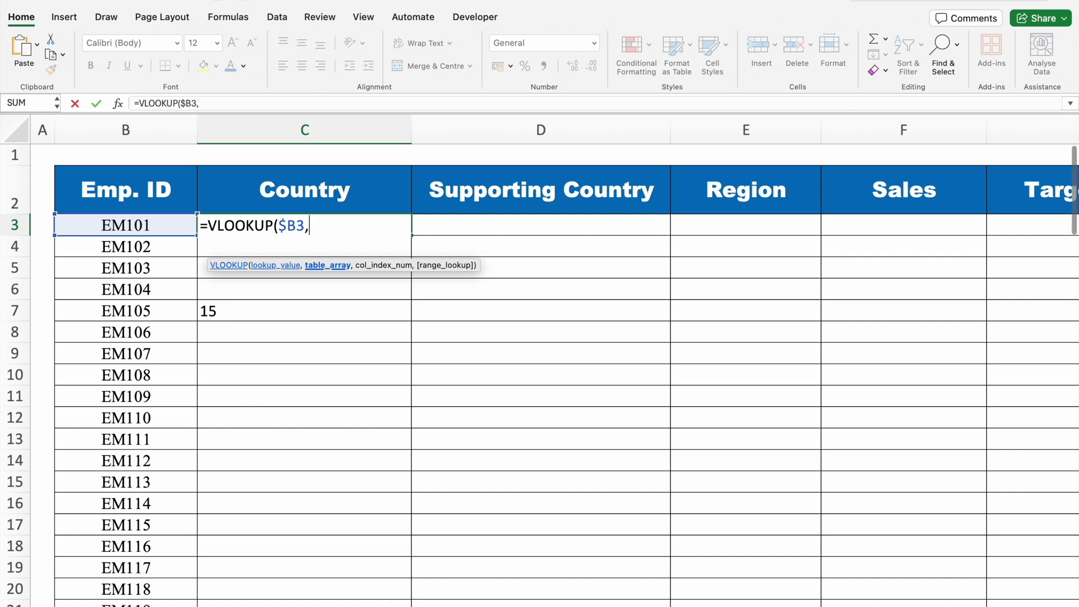
key("ctrl+Page_Down")
scroll(136, 349, "left", 4)
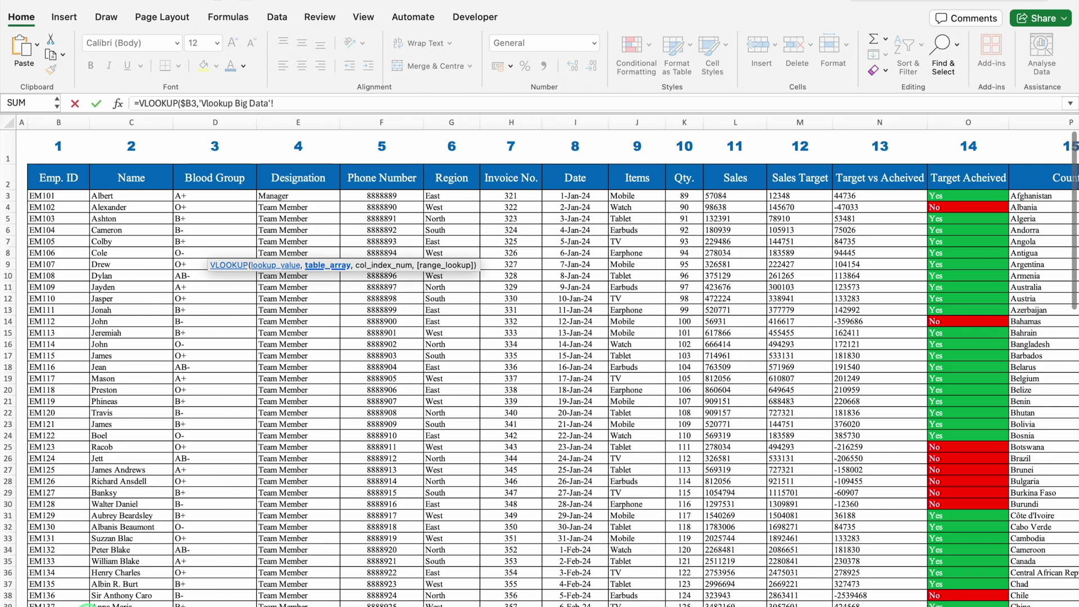
left_click_drag(59, 122, 972, 155)
left_click(276, 103)
key("F4")
left_click(351, 103)
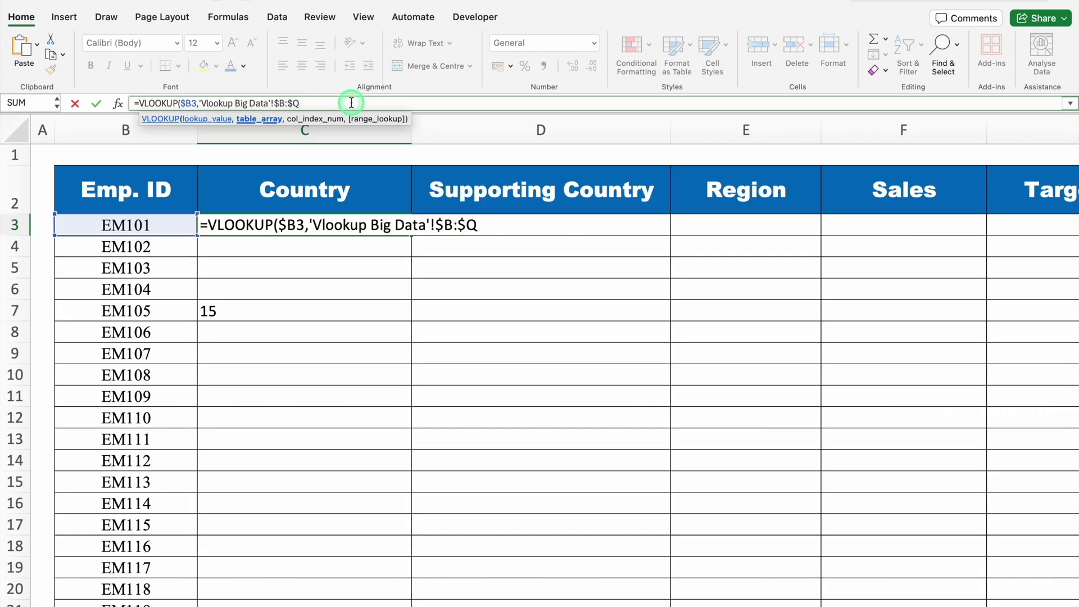
Complete the C3 VLOOKUP with column index 15 and 0 for an exact match
type(",")
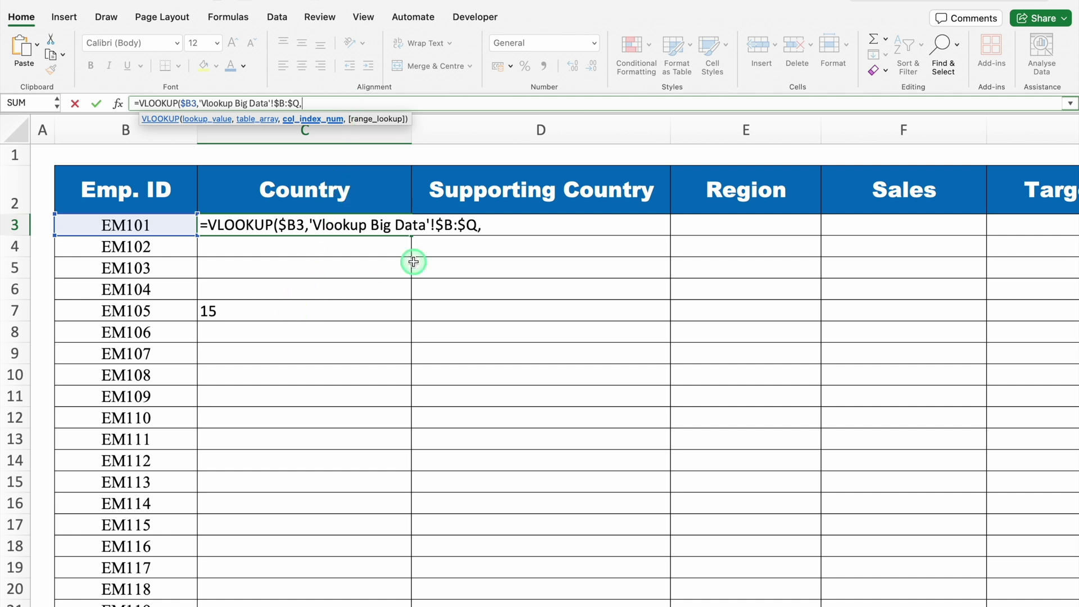
type("15,")
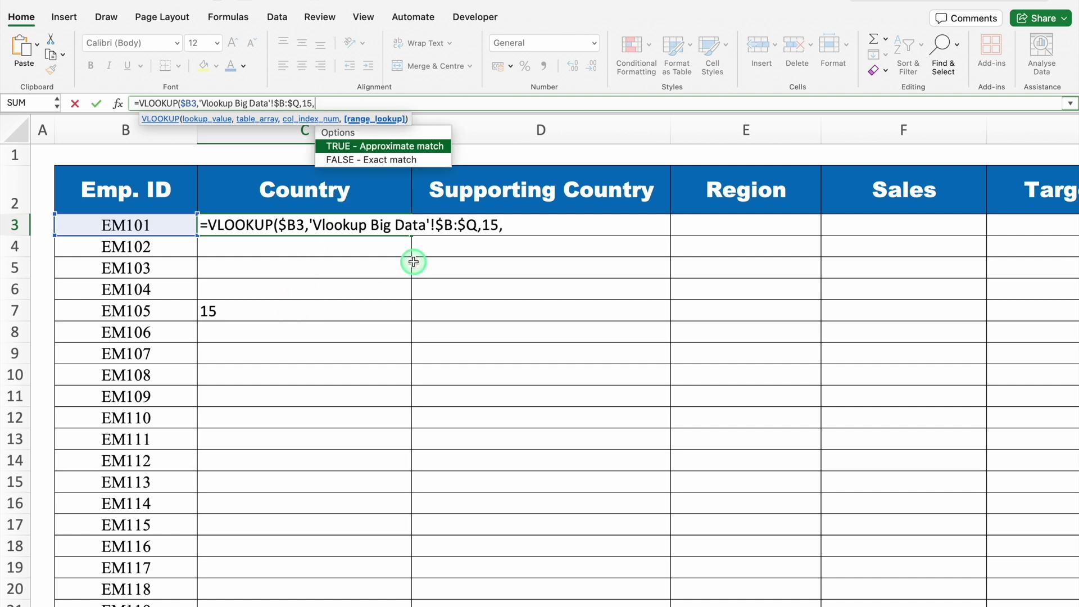
type("0)")
key("Return")
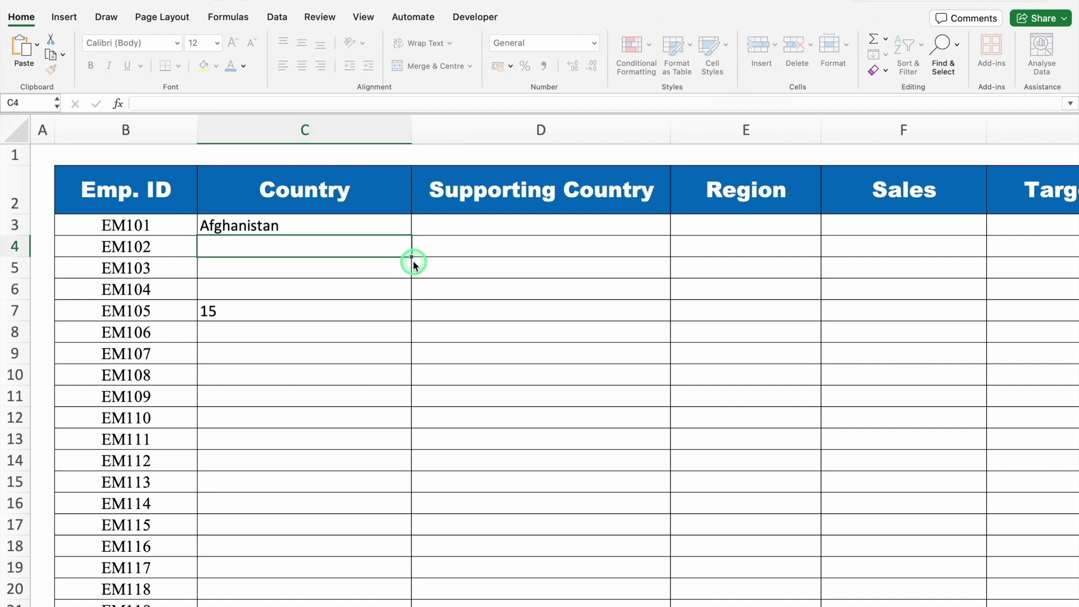
Fill the C3 VLOOKUP across to D3 as a test of the fixed column index
left_click(341, 227)
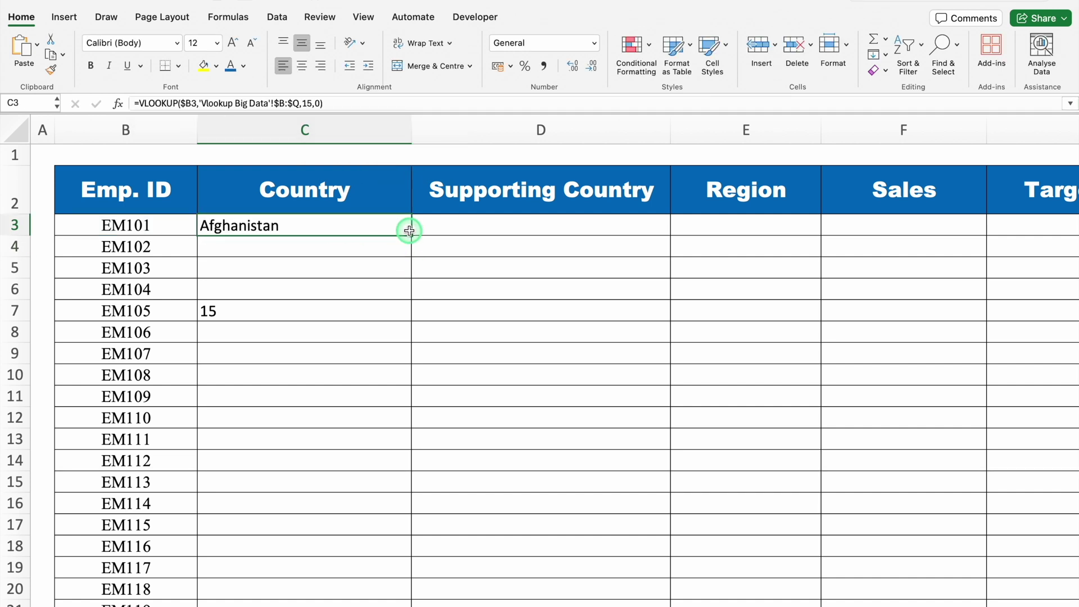
left_click_drag(410, 236, 641, 240)
left_click(571, 224)
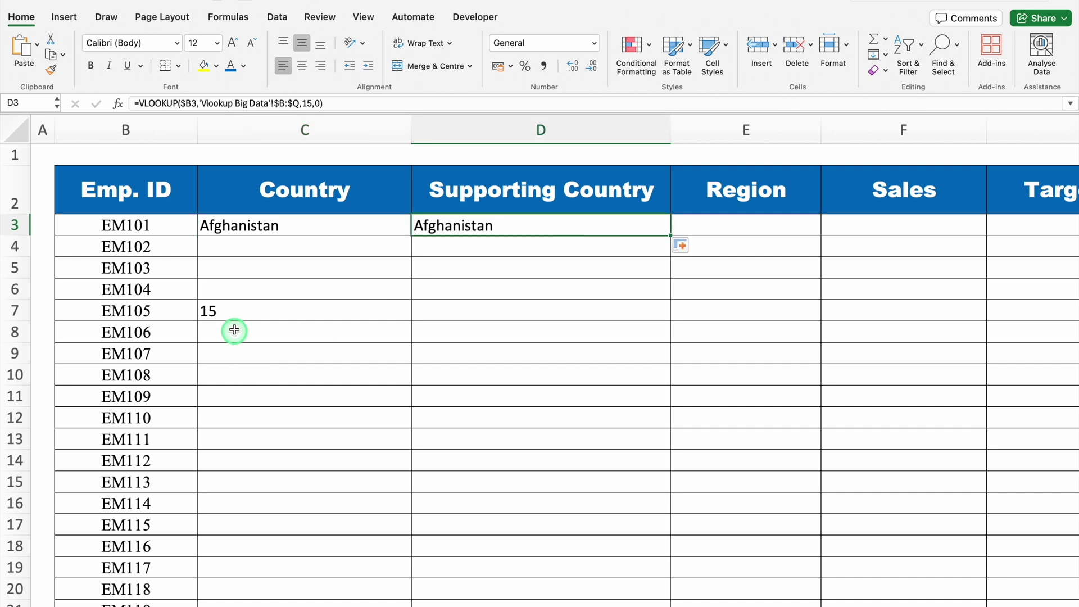
Copy the MATCH expression from C7 without its equals sign, leaving the cell unchanged
left_click(233, 309)
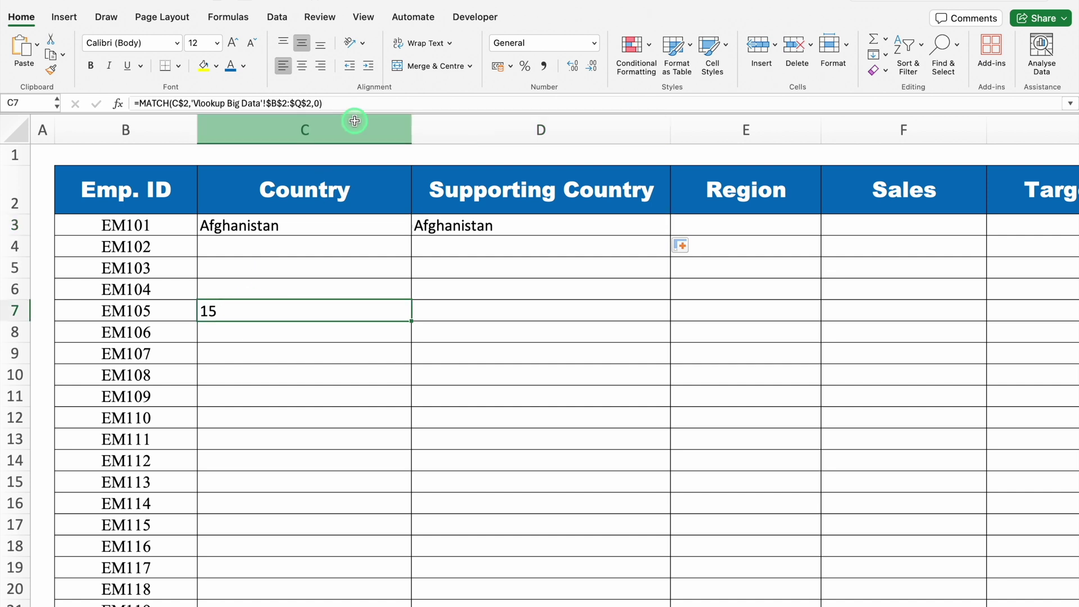
left_click_drag(358, 99, 140, 102)
key("super+c")
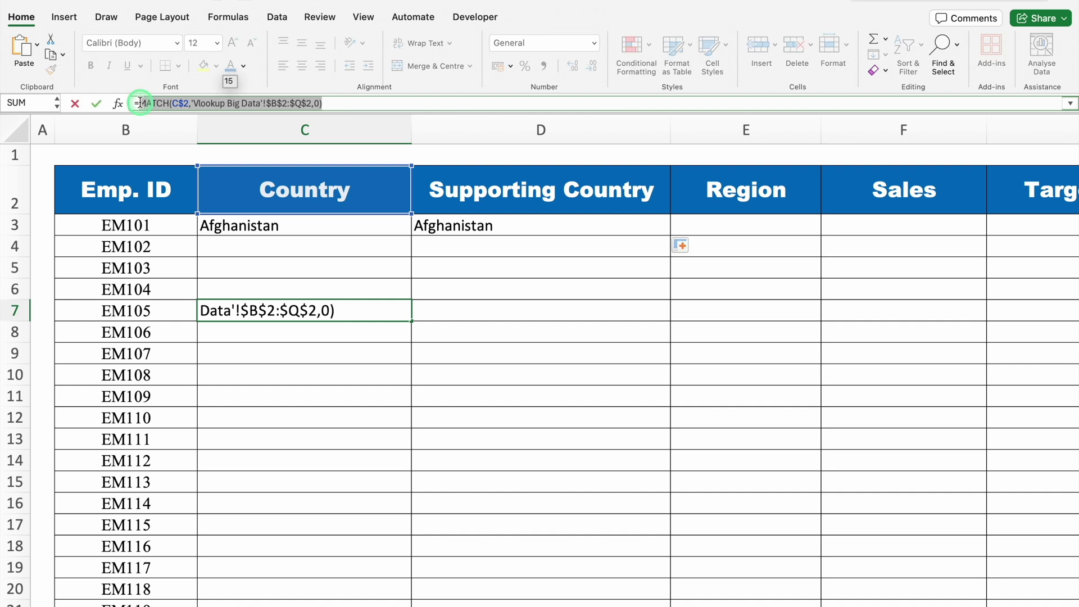
key("Return")
Replace the column index 15 in the C3 VLOOKUP with the copied MATCH(C$2,'Vlookup Big Data'!$B$2:$Q$2,0)
left_click(301, 219)
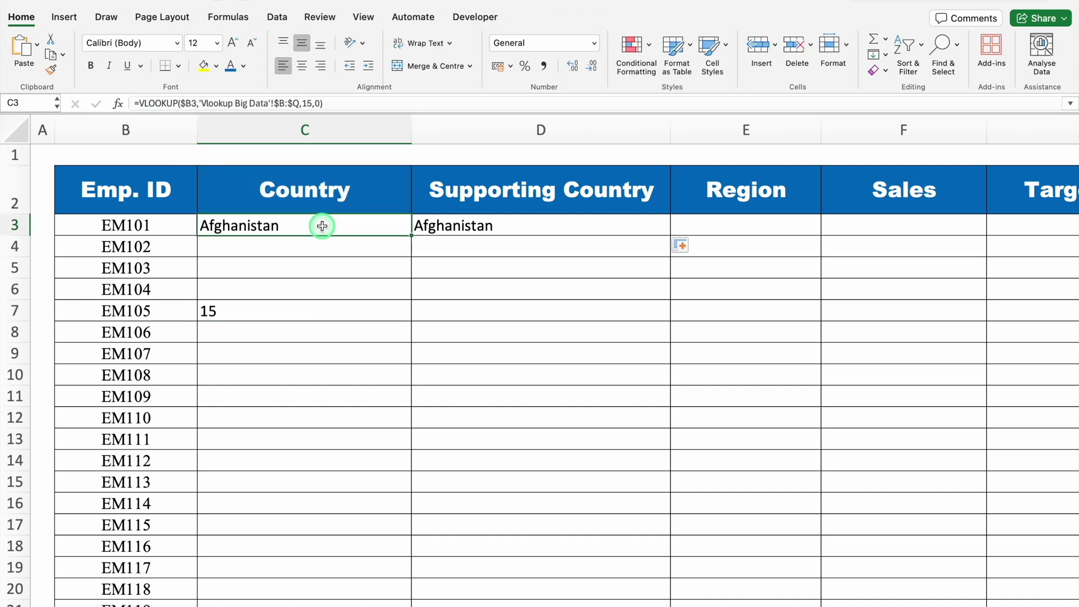
double_click(321, 226)
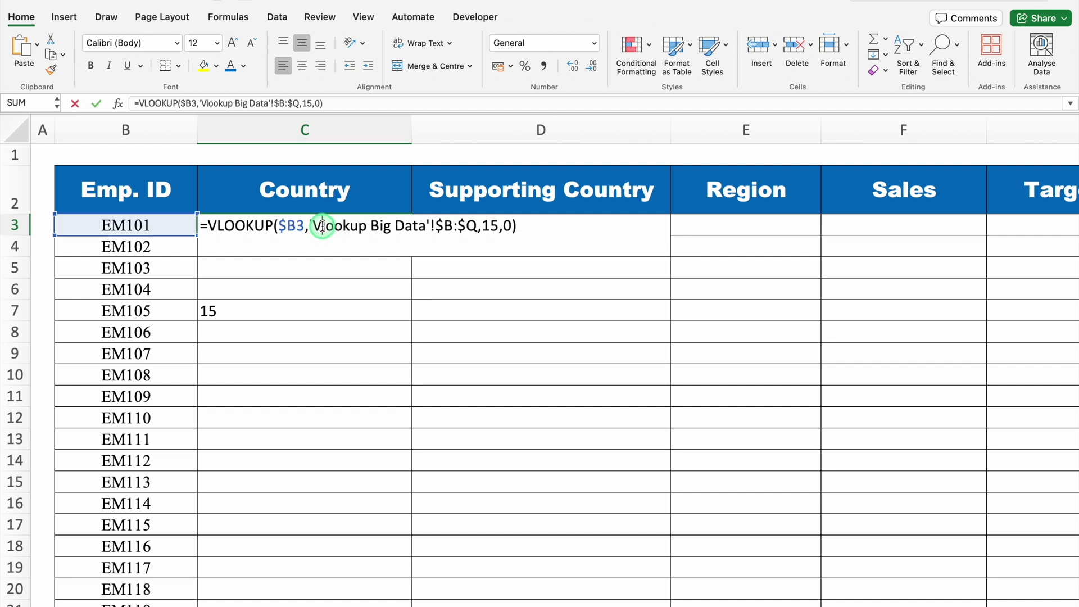
left_click(499, 225)
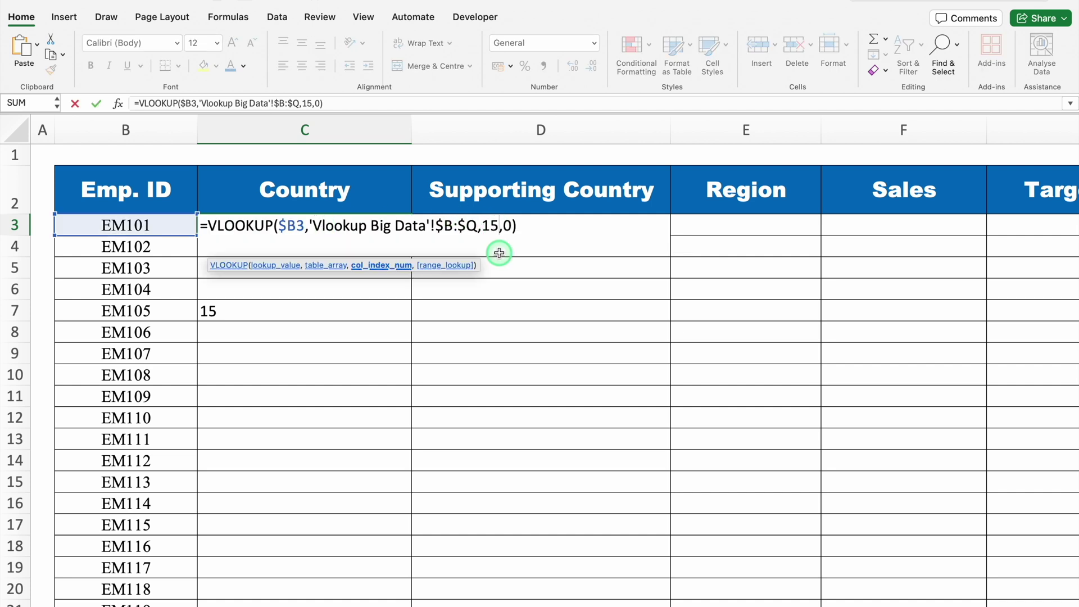
key("BackSpace")
key("BackSpace")
key("super+v")
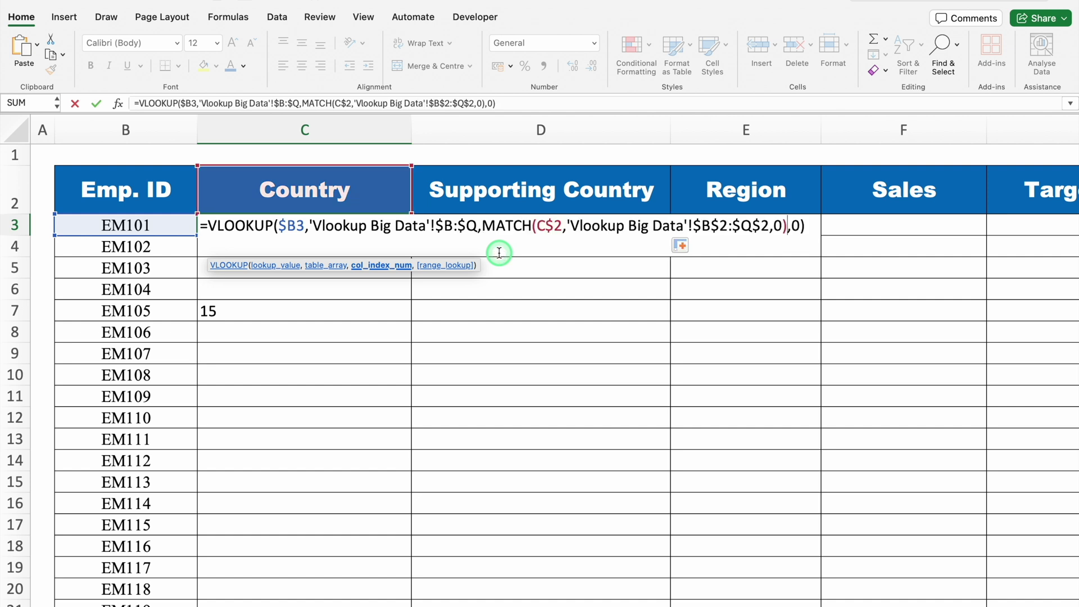
key("Return")
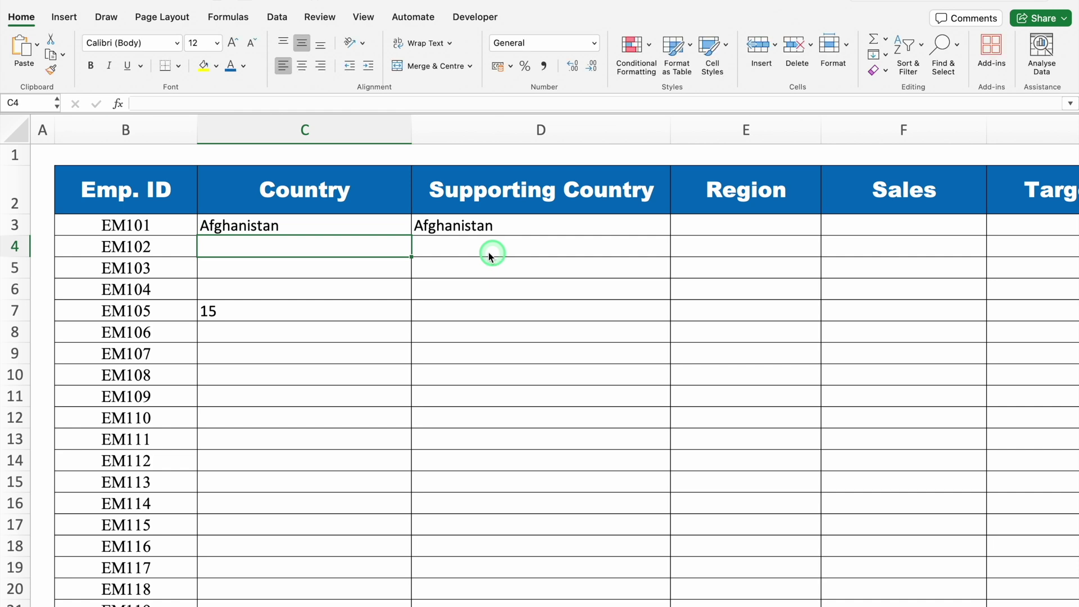
Fill the C3 formula across to the Region column and down to row 111
key("Up")
left_click_drag(696, 255, 809, 578)
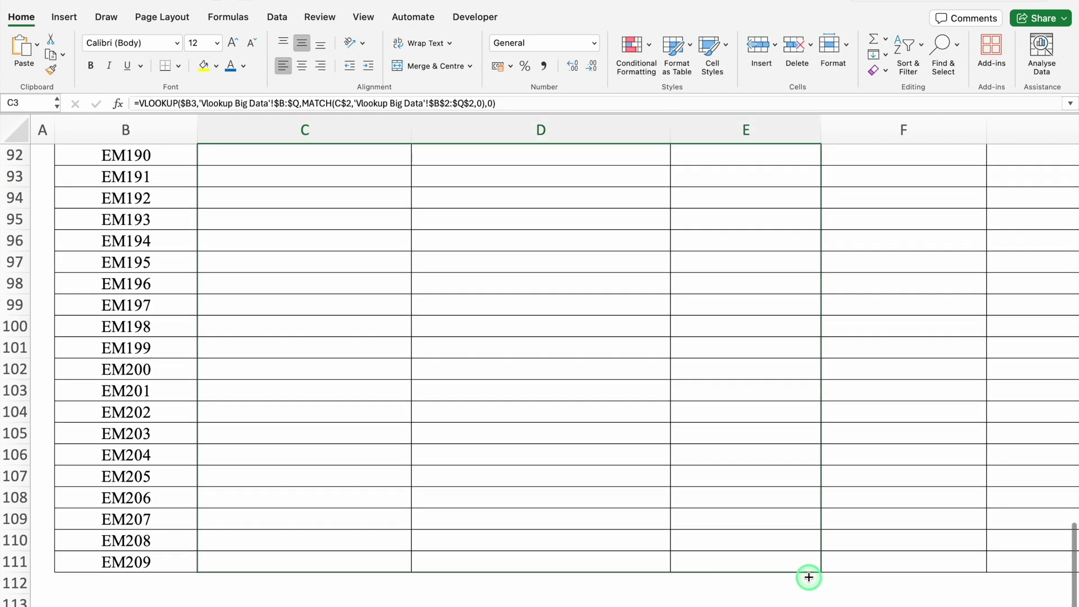
scroll(590, 371, "up", 20)
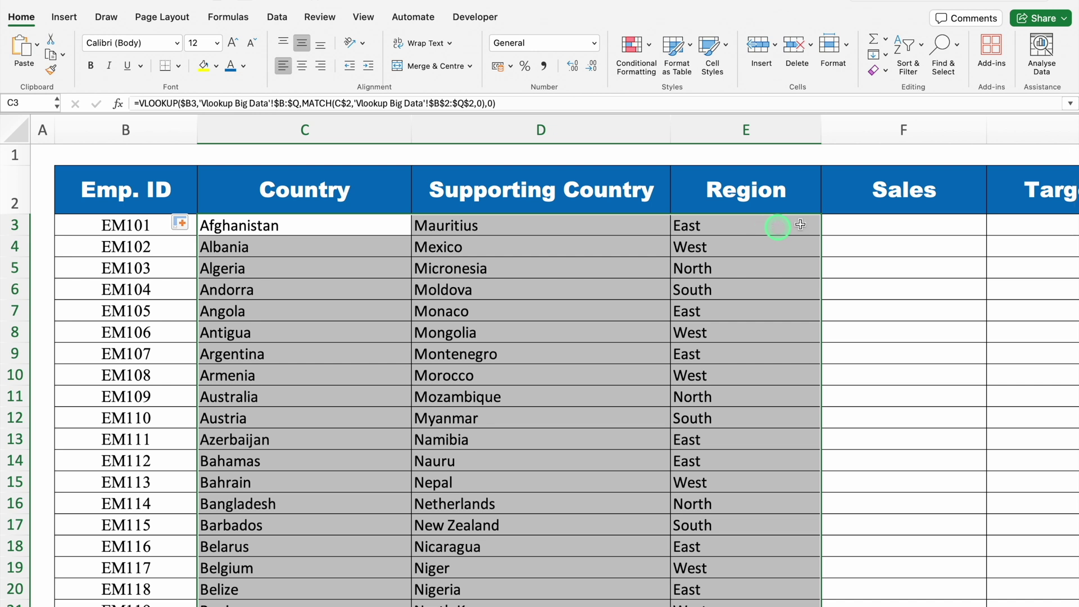
Extend the Region column's formulas in E3:E111 across to the Qty. column K
left_click(776, 227)
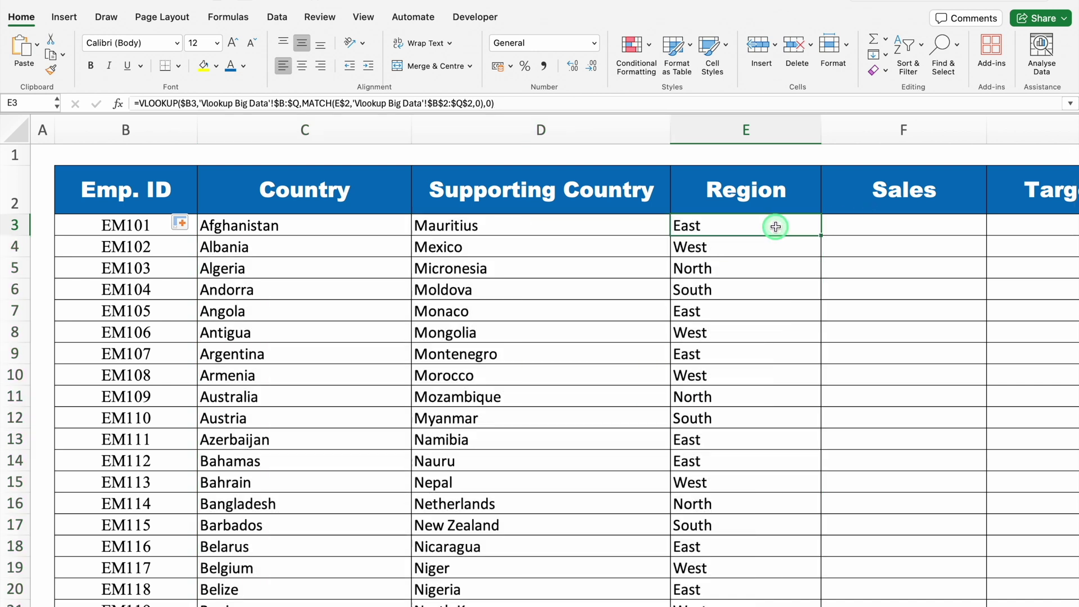
key("ctrl+shift+Down")
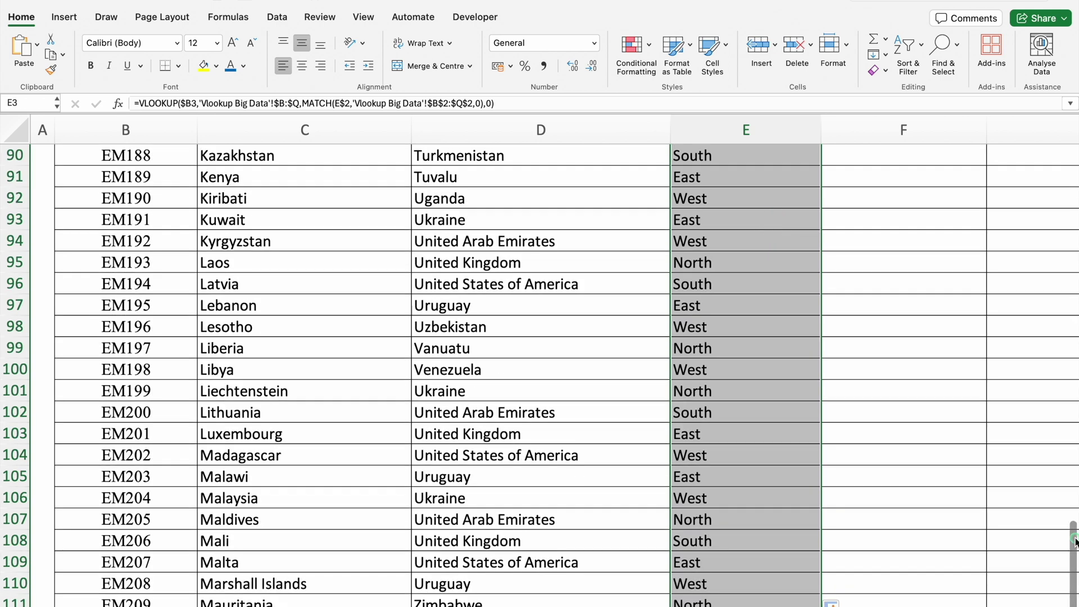
scroll(1068, 594, "down", 1)
left_click_drag(821, 597, 1020, 583)
scroll(699, 561, "up", 20)
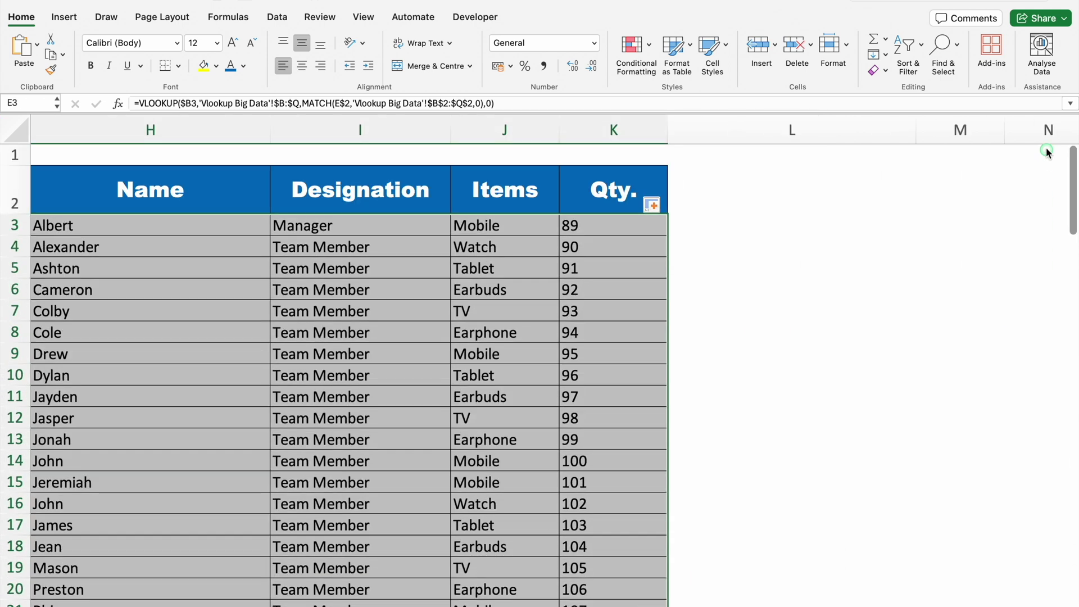
Extend the K3 formula into L3, beyond the last header, as a test
left_click(626, 226)
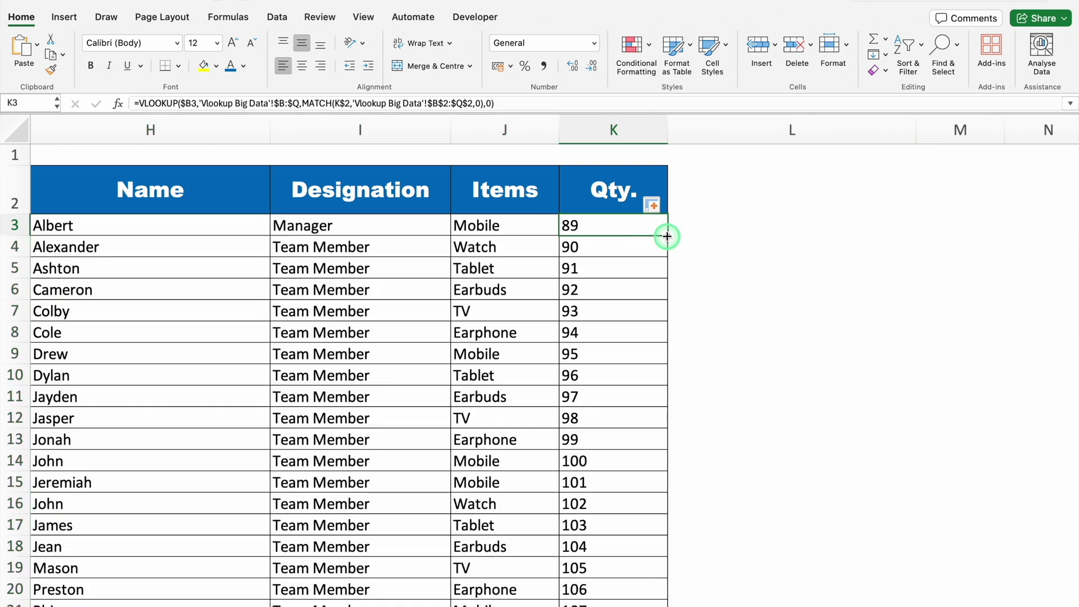
left_click(775, 231)
type("=VLOOKUP($B3,'Vlookup Big Data'!$B:$Q,MATCH(L$2,'Vlookup Big Data'!$B$2:$Q$2,0),0)")
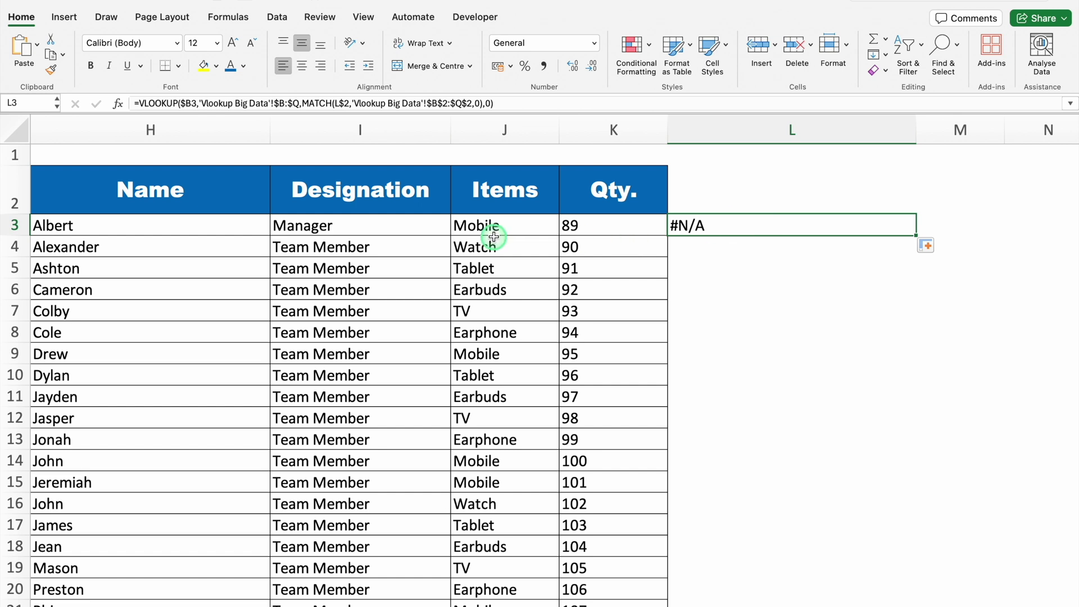
Wrap the C3 VLOOKUP in IFERROR with an empty string "" as the value if error
scroll(657, 601, "left", 1)
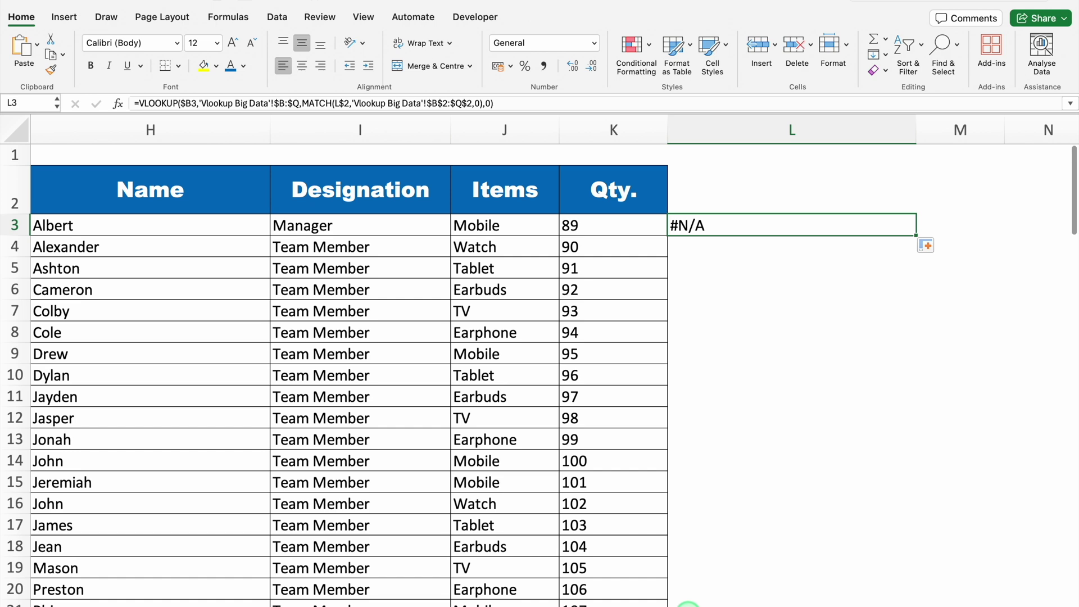
scroll(103, 414, "left", 10)
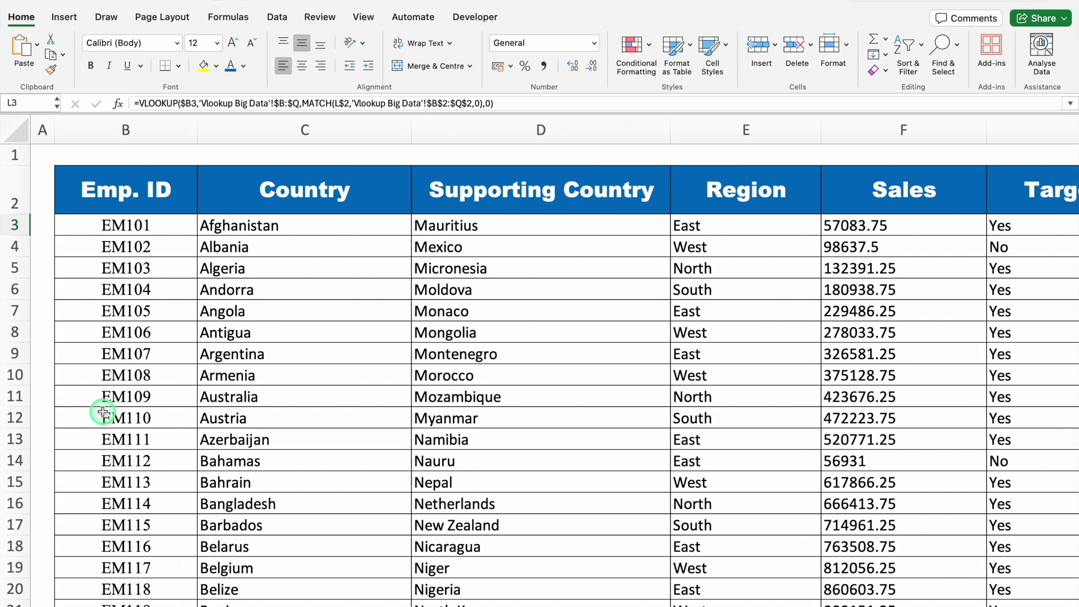
left_click(279, 226)
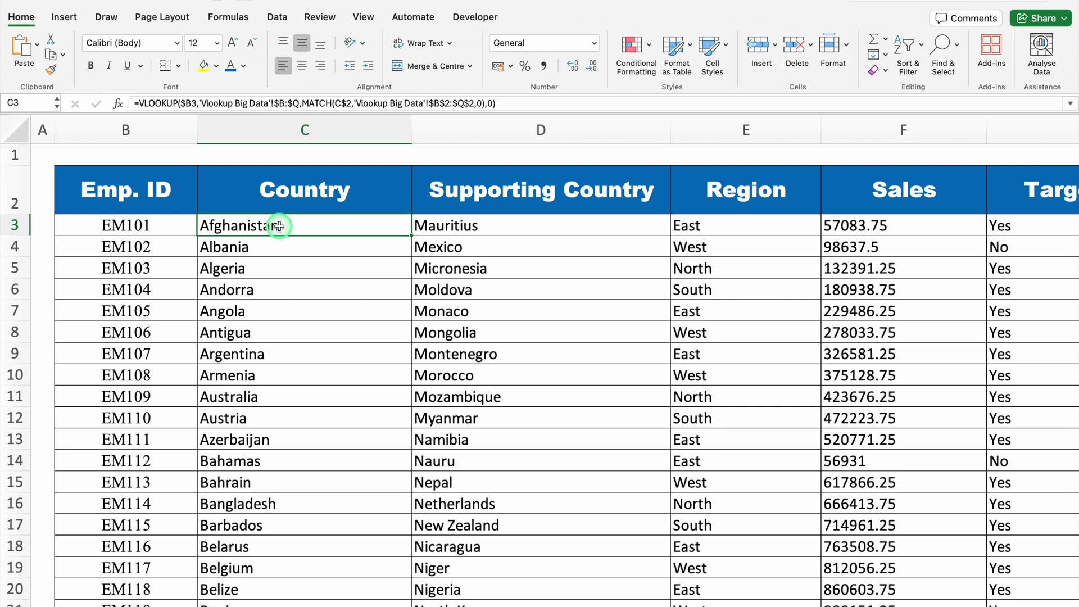
double_click(265, 225)
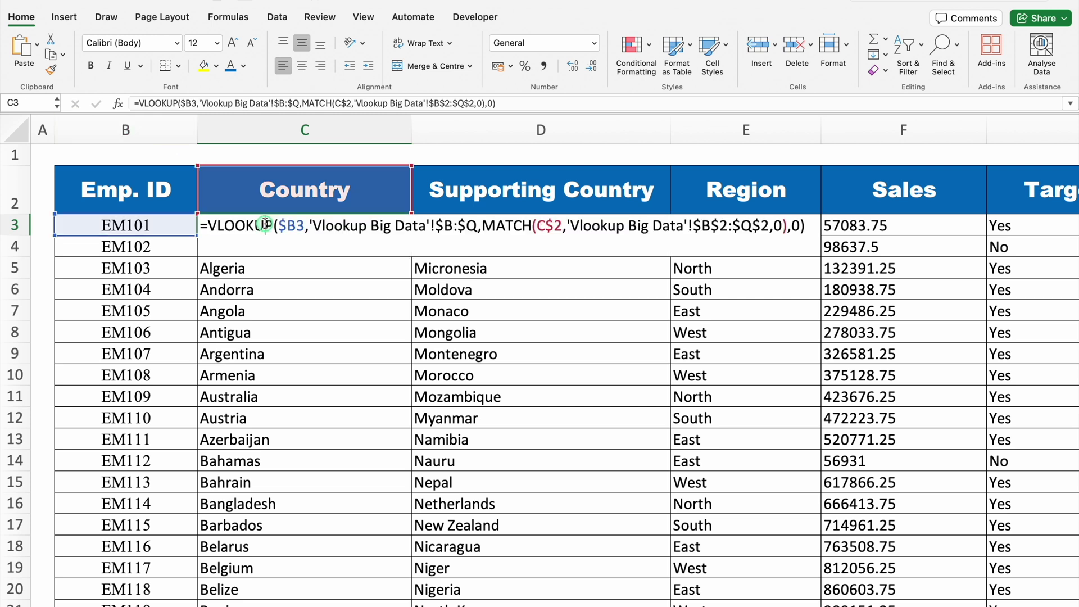
left_click(209, 226)
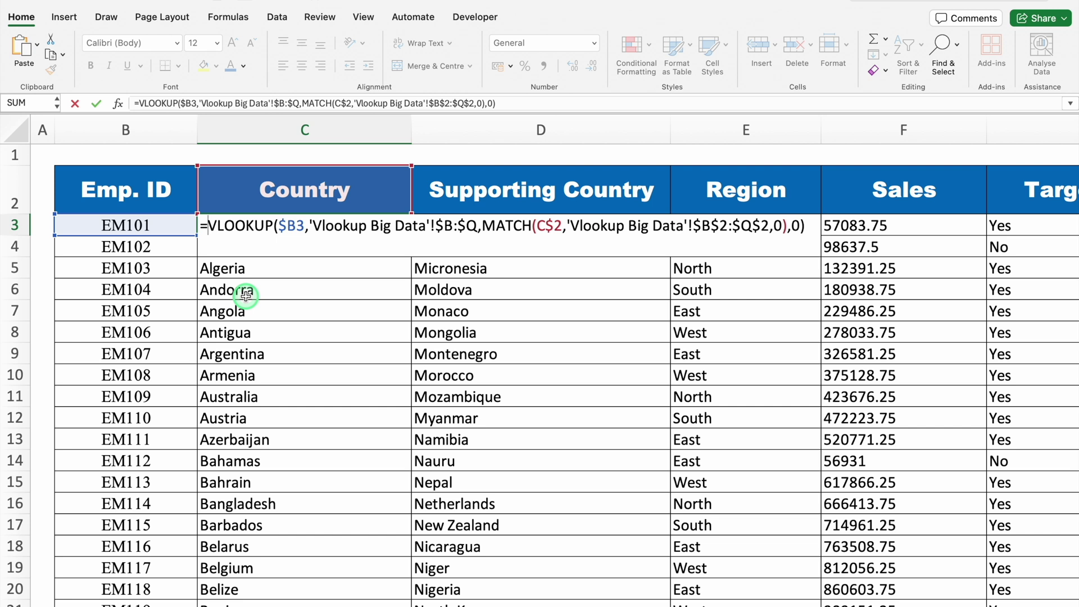
type("ife")
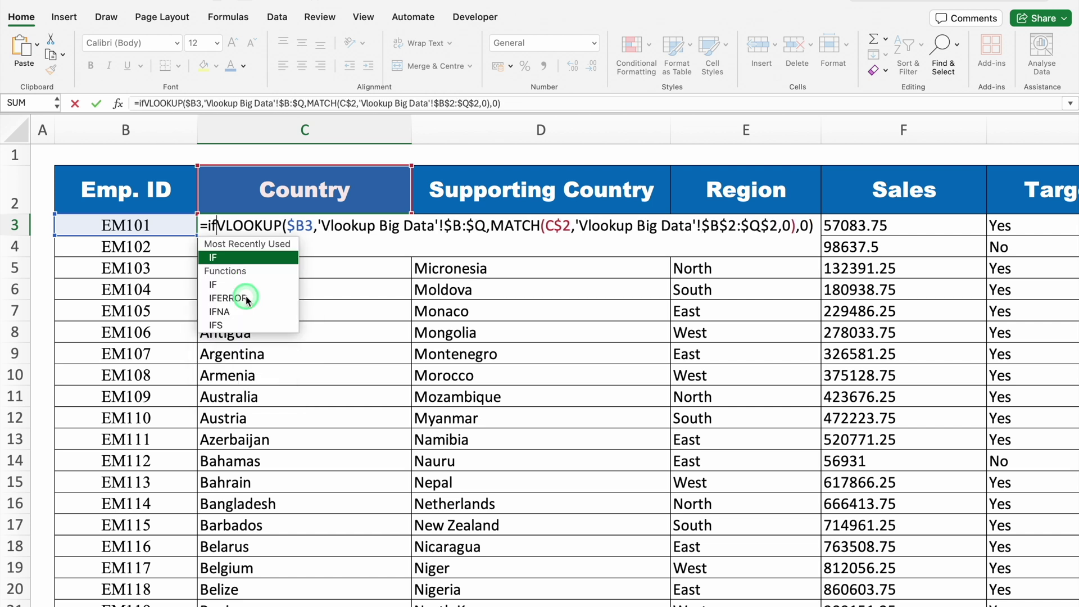
double_click(236, 264)
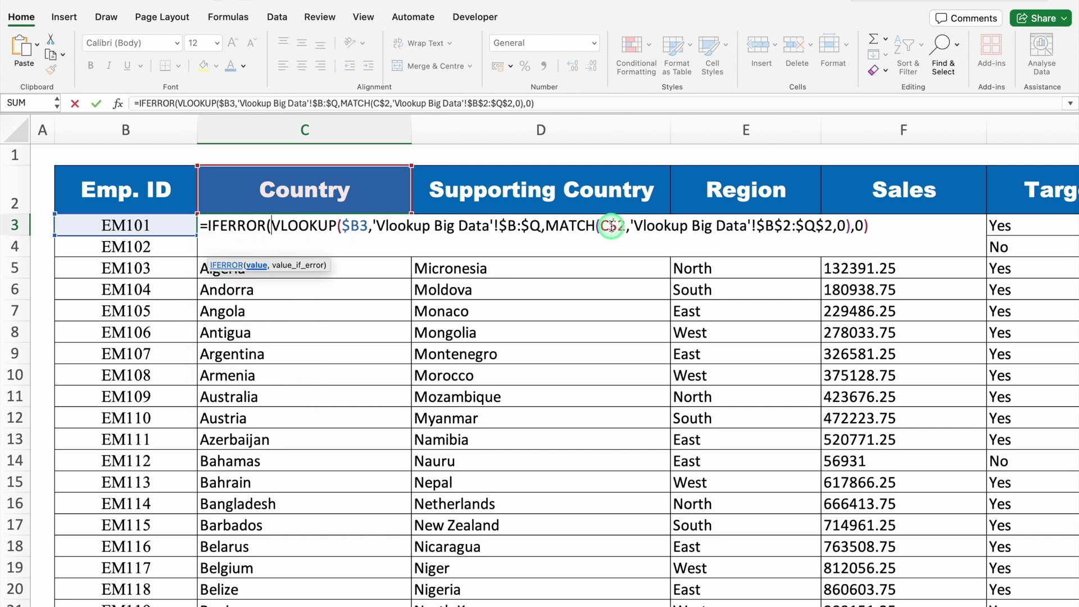
left_click(871, 227)
type(",")
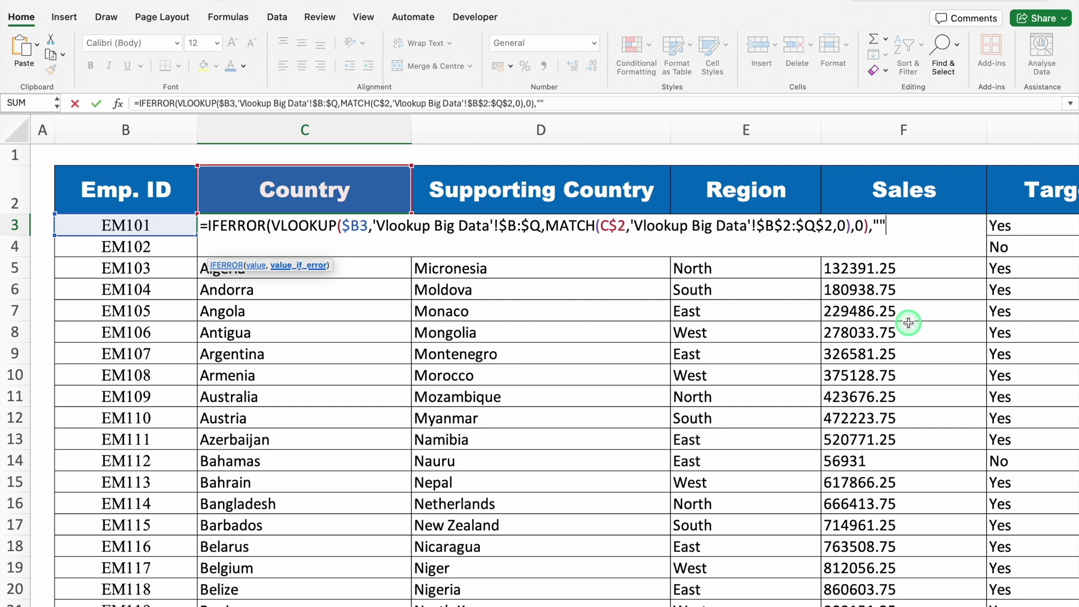
type("\"\")")
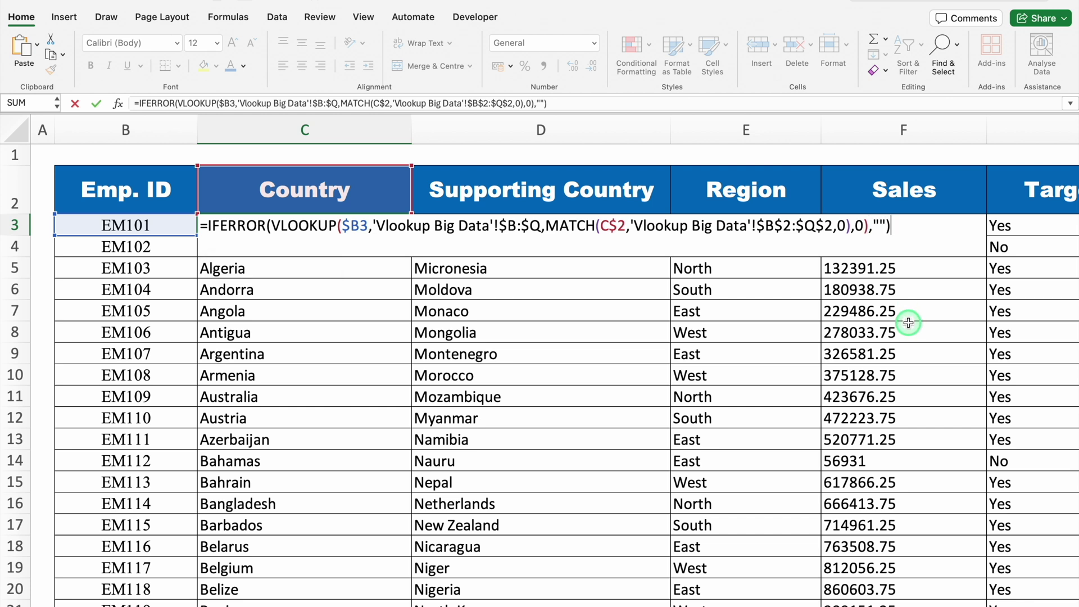
key("Return")
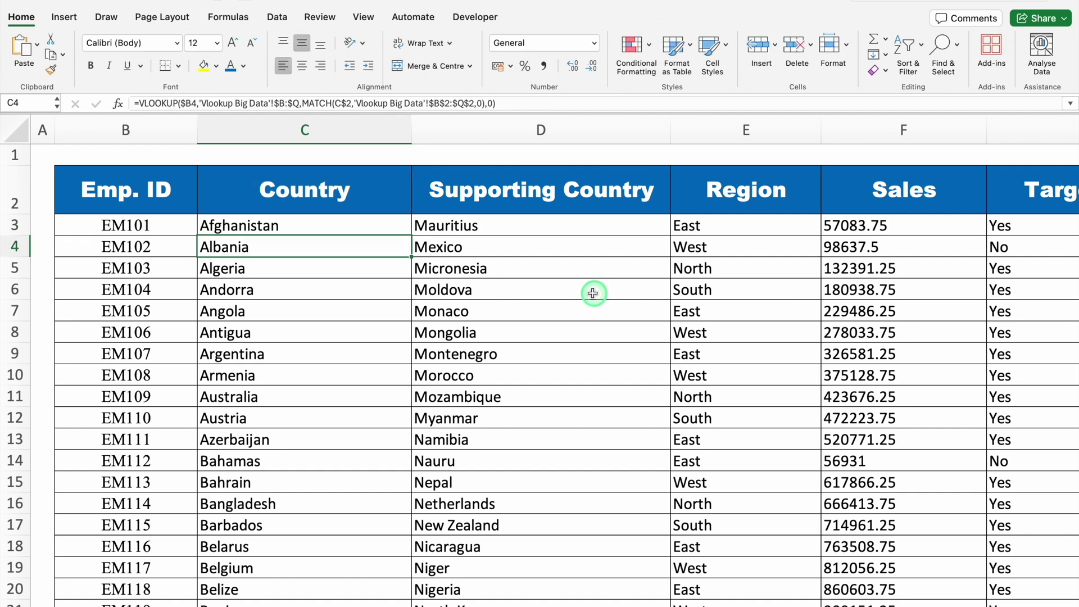
Fill the C3 IFERROR formula across to column L and down to row 115
left_click(398, 229)
mouse_move(410, 246)
left_mouse_down()
mouse_move(430, 467)
mouse_move(421, 562)
mouse_move(415, 514)
mouse_move(419, 590)
mouse_move(1075, 602)
mouse_move(949, 585)
left_mouse_up()
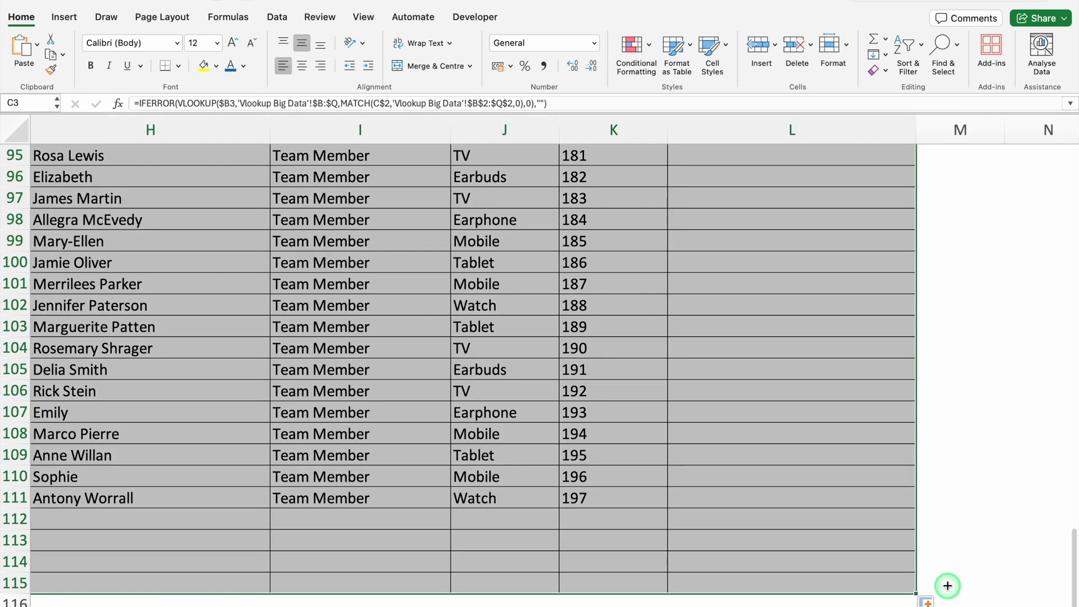
left_click_drag(1072, 539, 1053, 164)
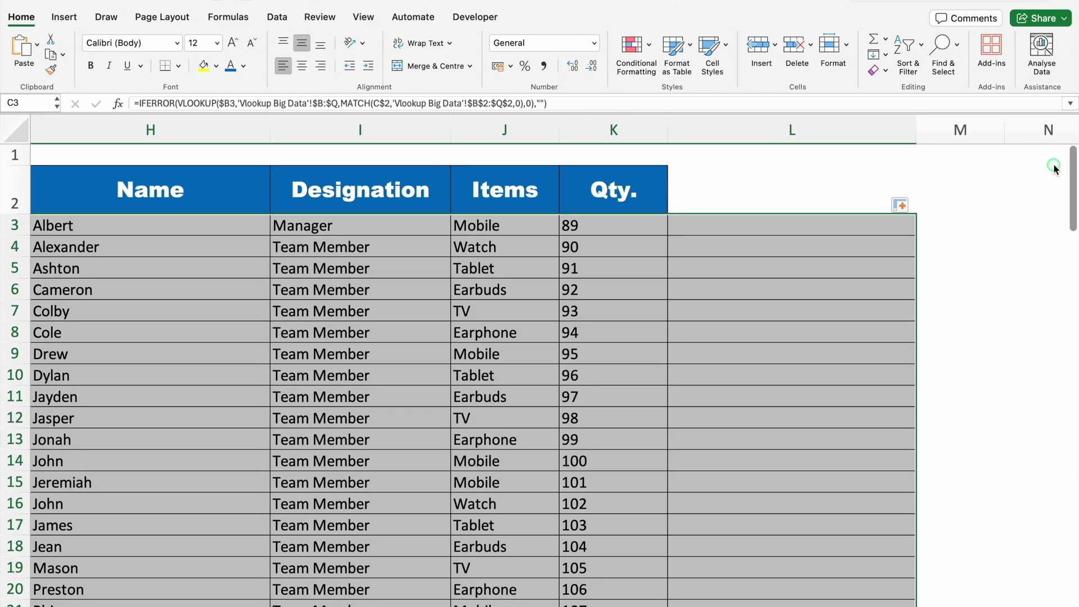
scroll(644, 602, "left", 10)
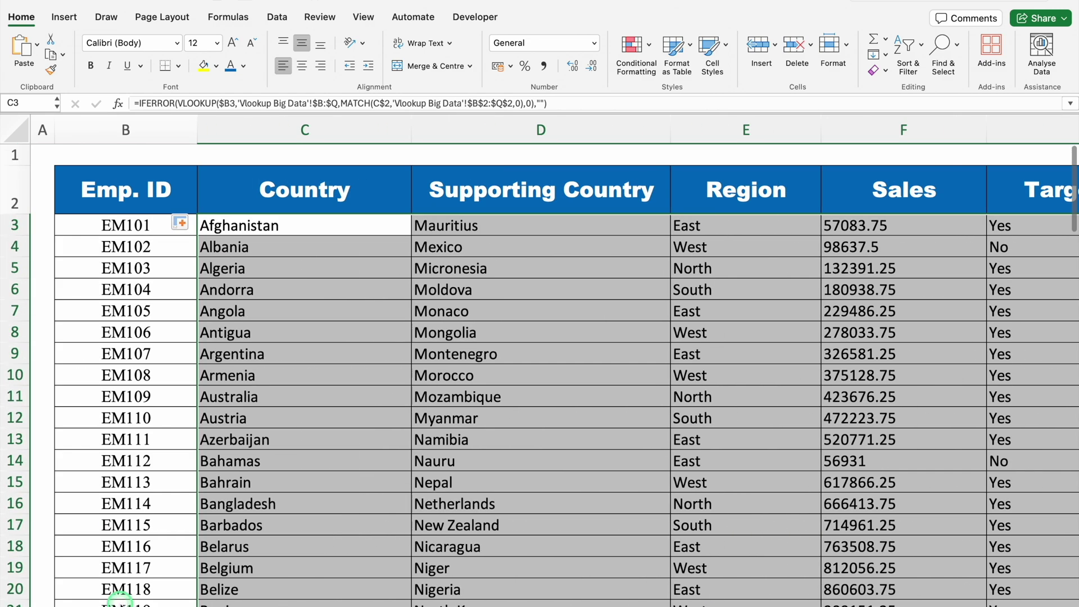
Check the column headers on the source data sheet, and replace the header in C2 of the lookup table with Name
key("ctrl+Page_Down")
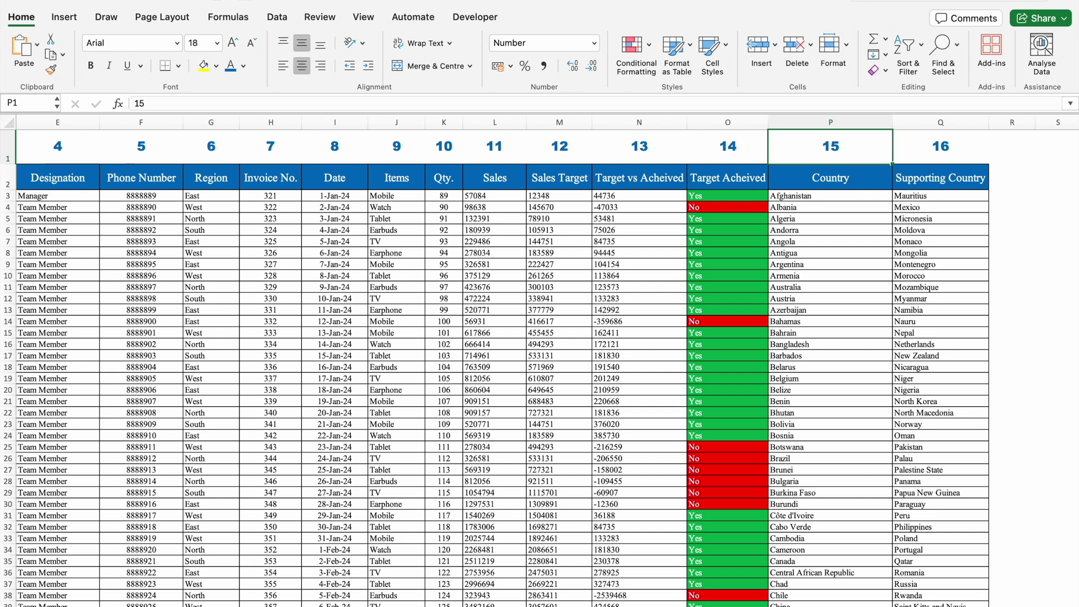
key("ctrl+Page_Up")
scroll(314, 216, "right", 1)
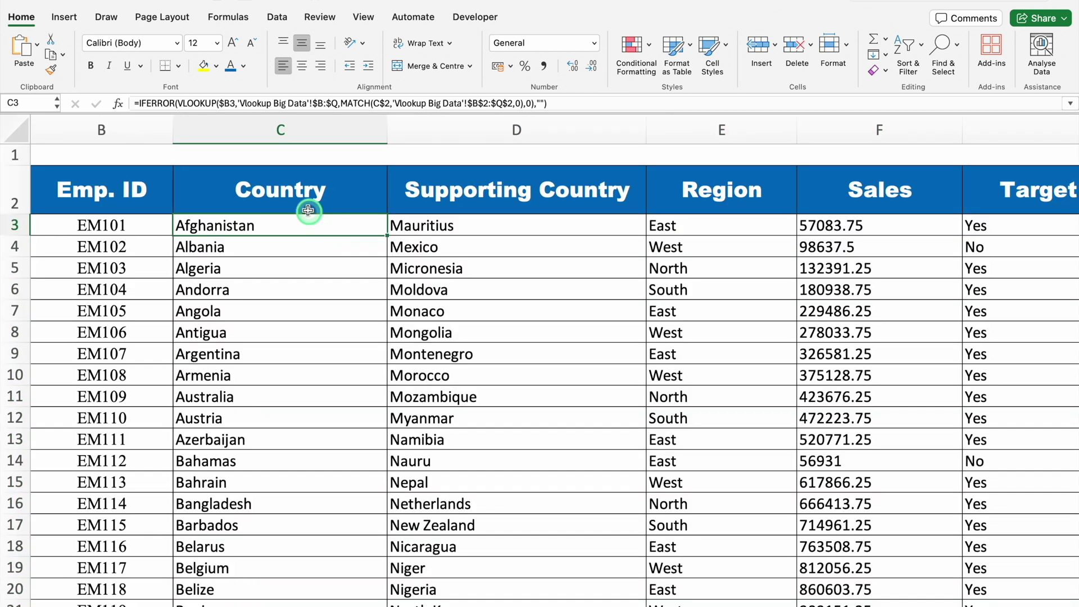
left_click(292, 194)
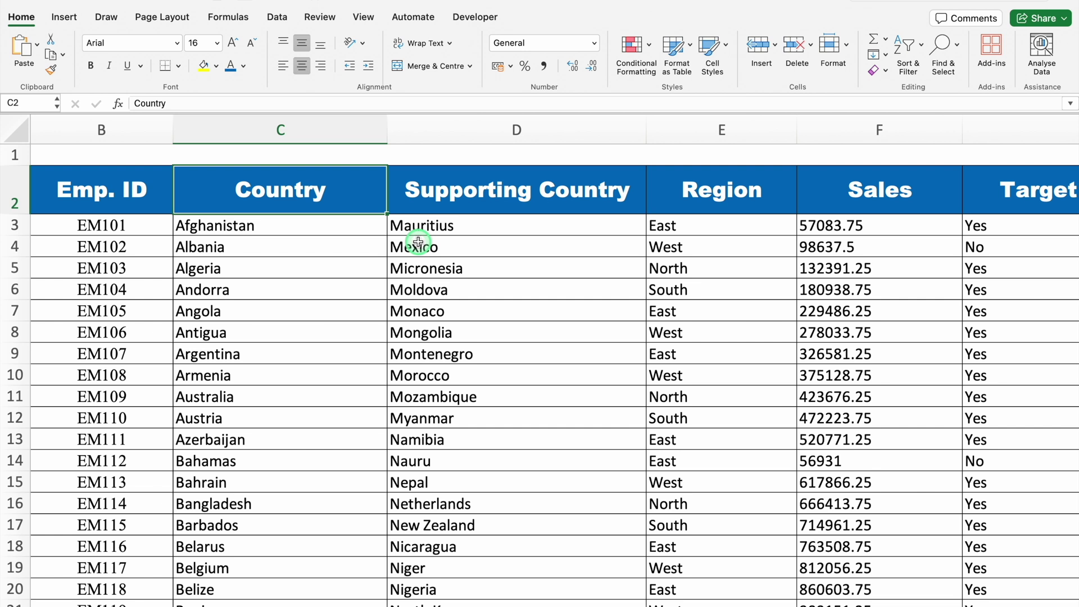
type("Name")
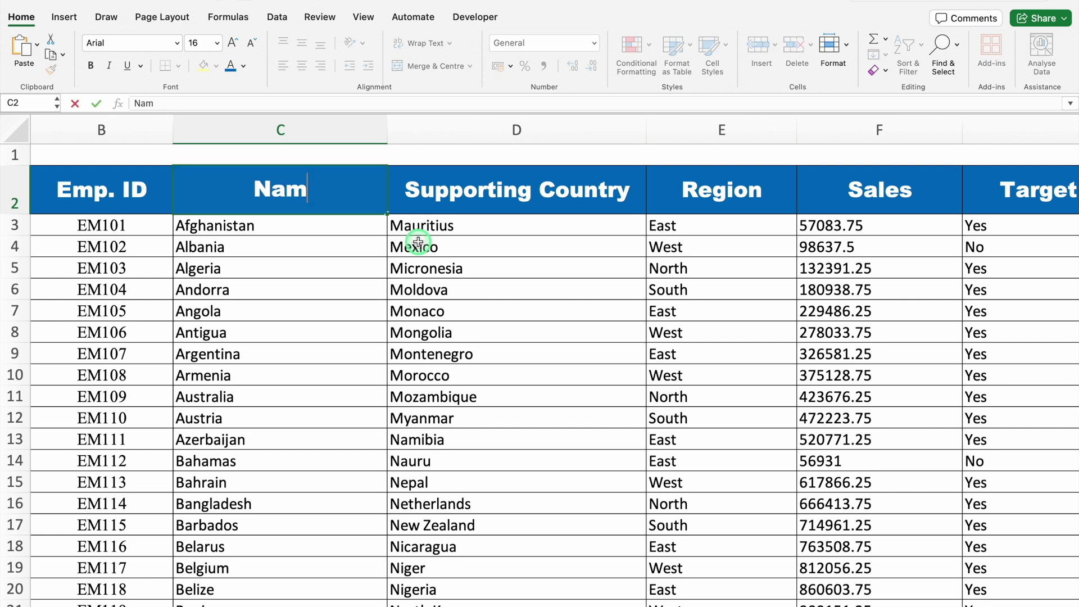
key("Return")
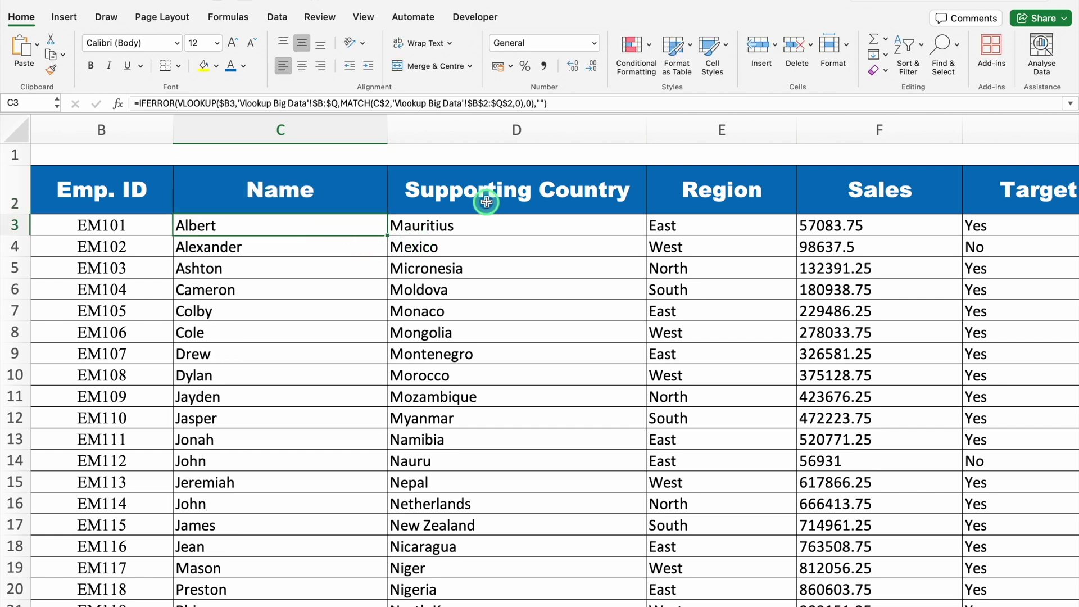
Replace the header in D2 with Region and the header in E2 with Sales
left_click(487, 198)
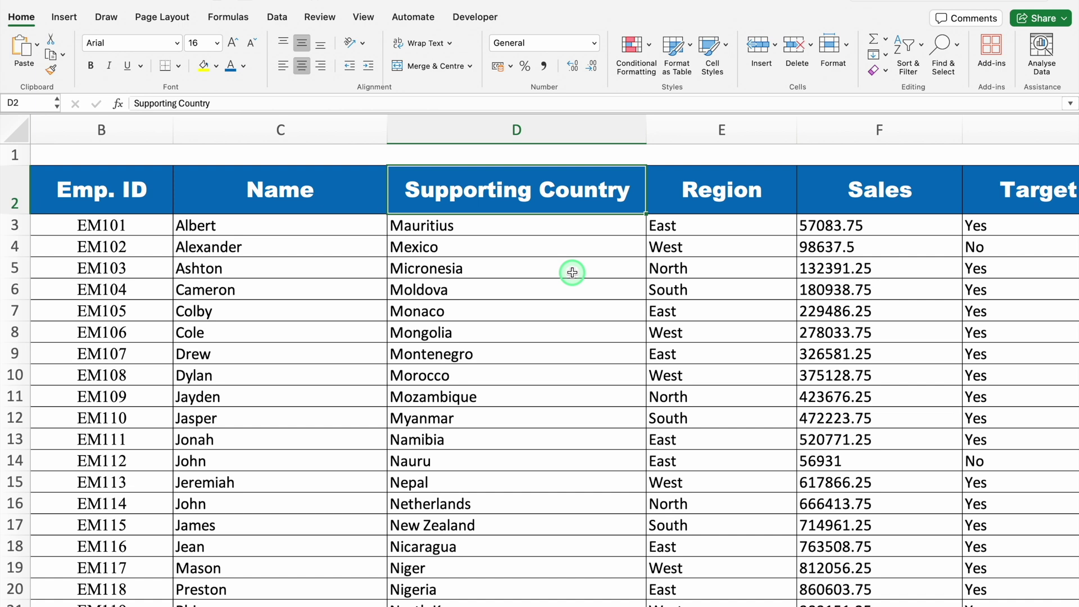
type("Region")
key("Return")
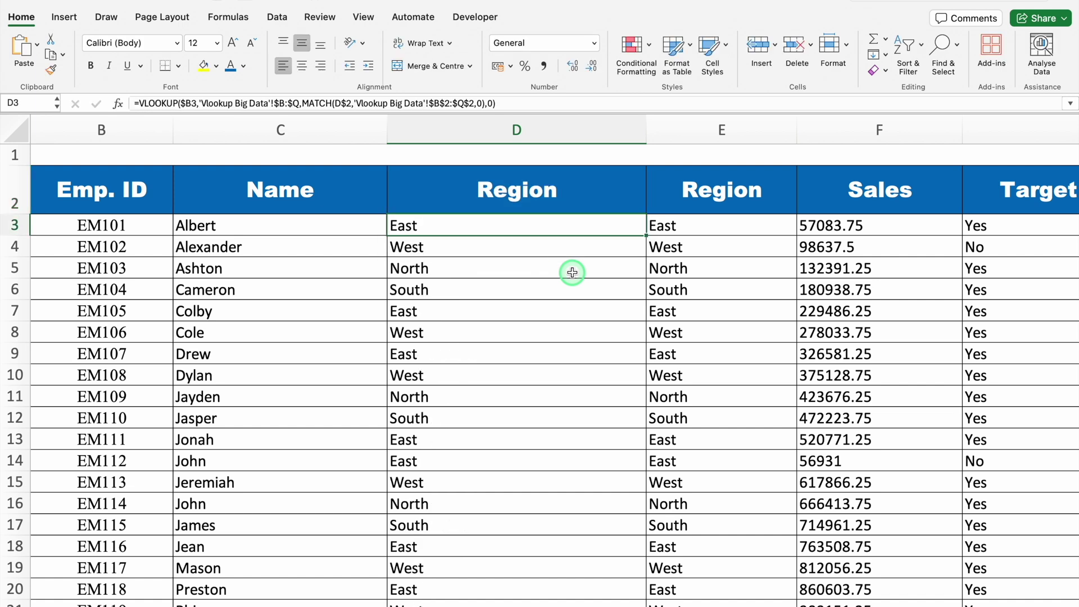
left_click(738, 185)
type("Sale")
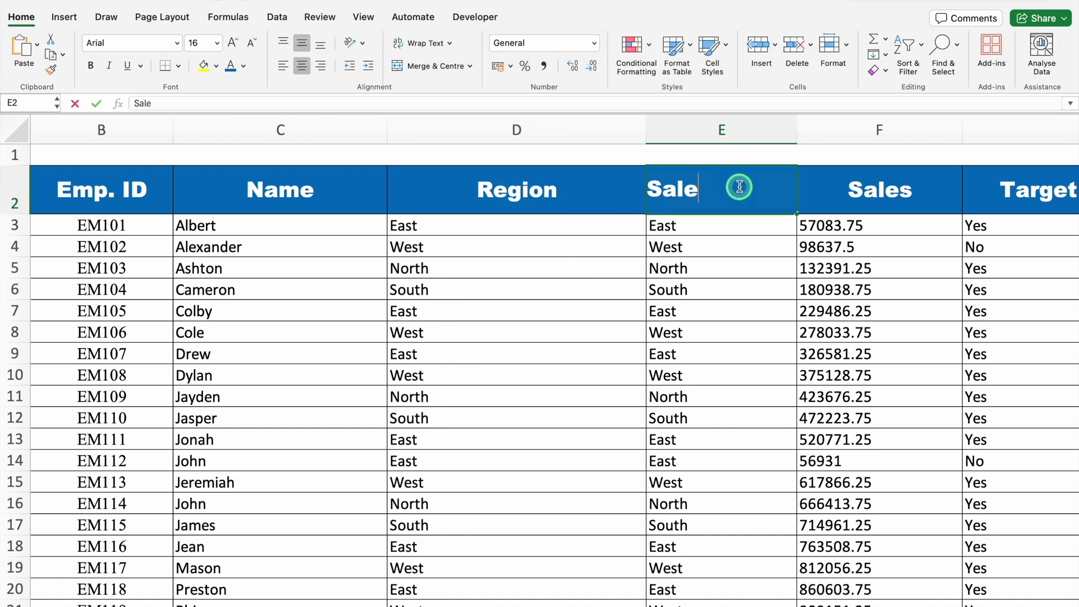
type("s")
key("Return")
Replace the header in C2 with Sales
left_click(292, 180)
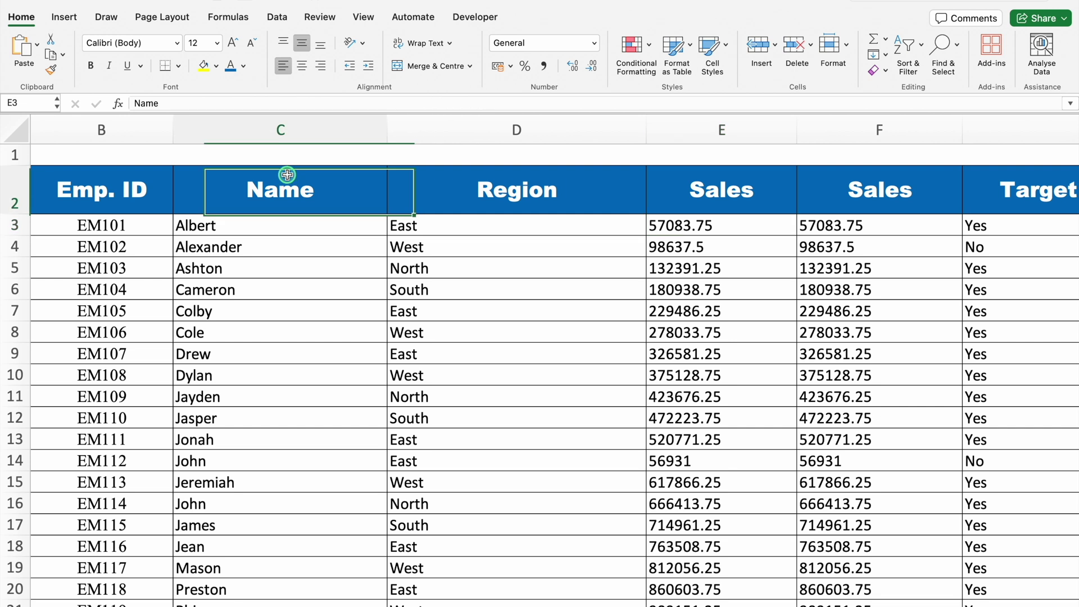
double_click(313, 192)
type("Sales")
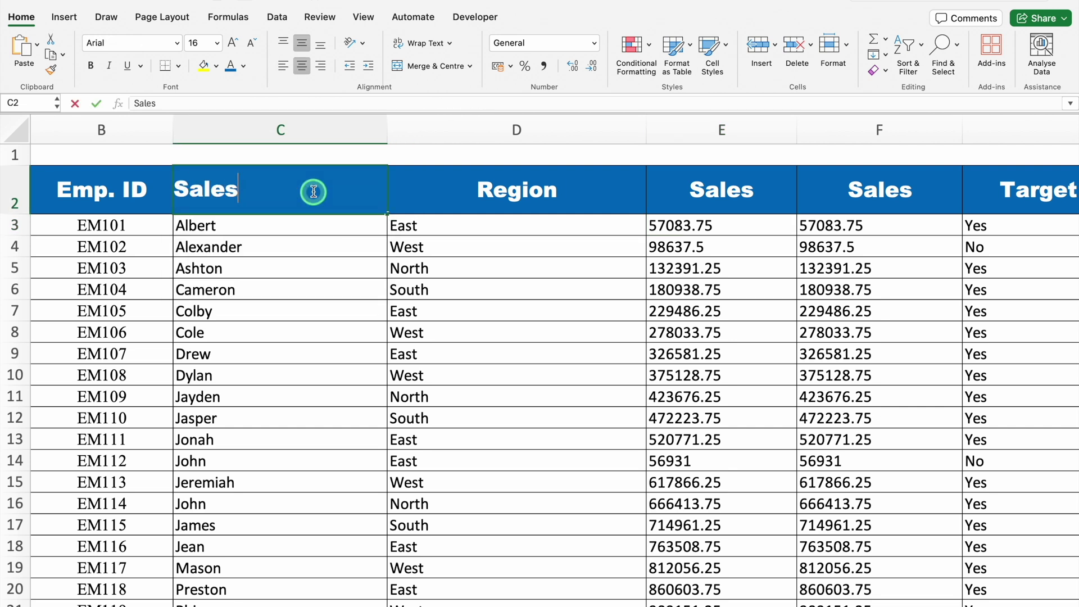
key("Return")
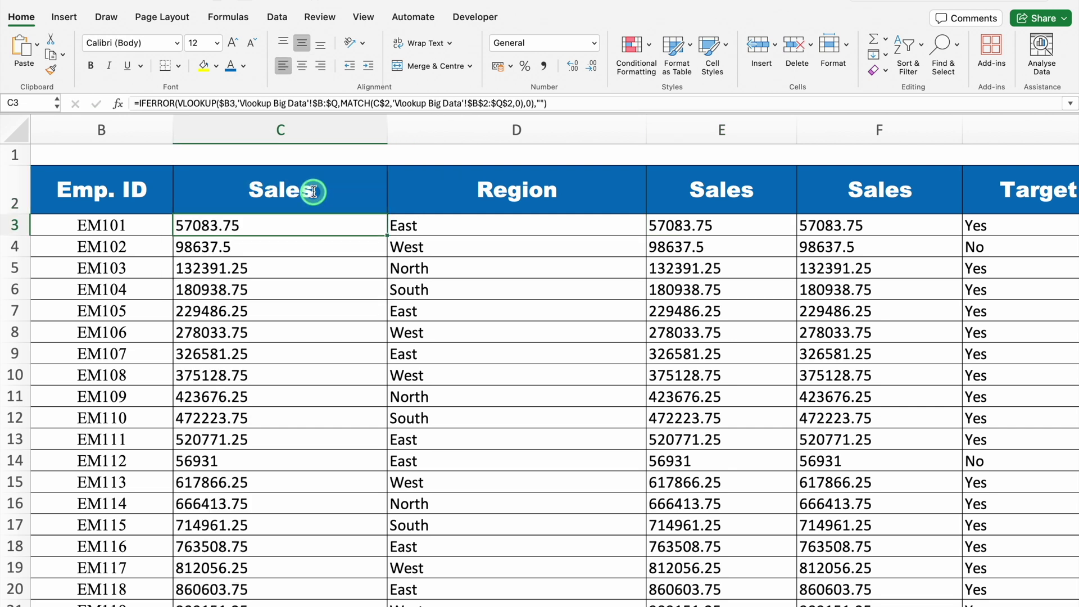